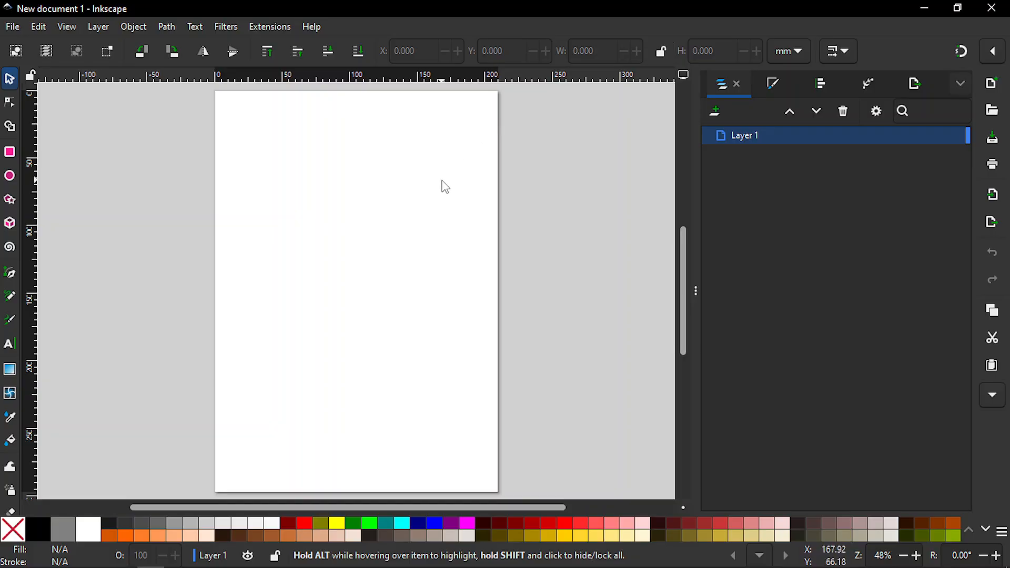
# - Set the page format to Video HD 1080p (1080 × 1920 px) and the display units to px
pyautogui.hotkey('ctrl', 'shift', 'd')
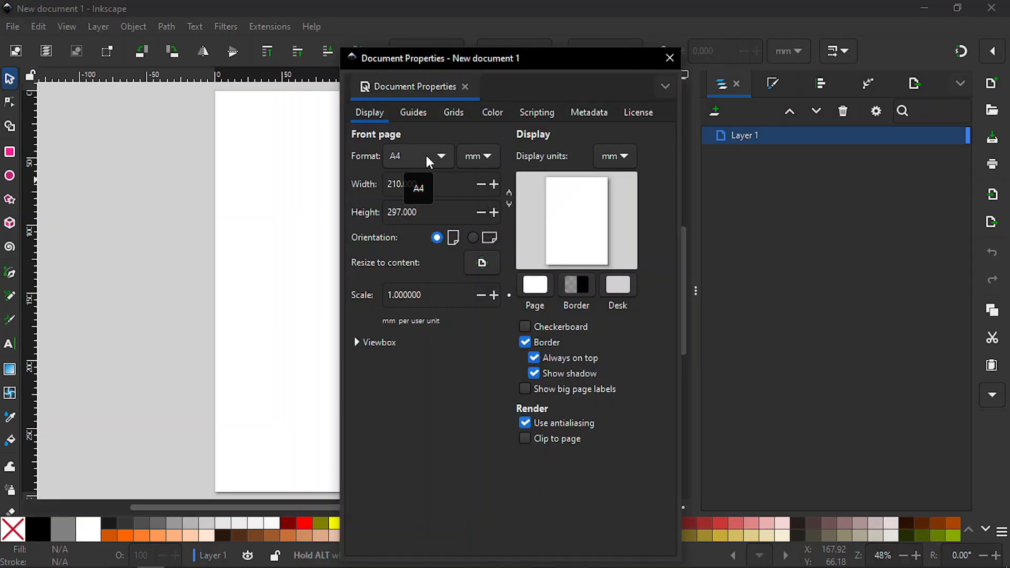
pyautogui.click(429, 161)
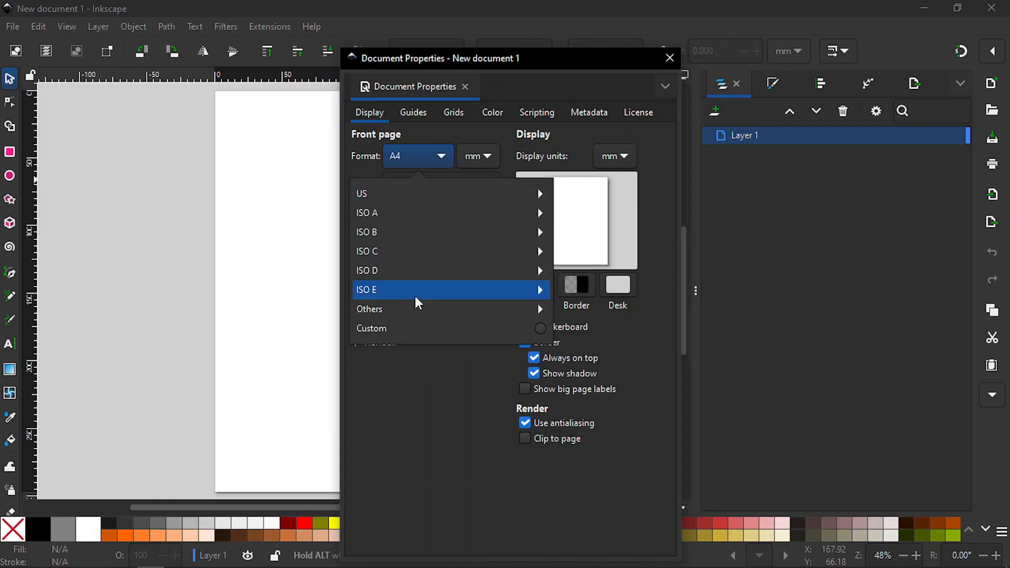
pyautogui.click(413, 310)
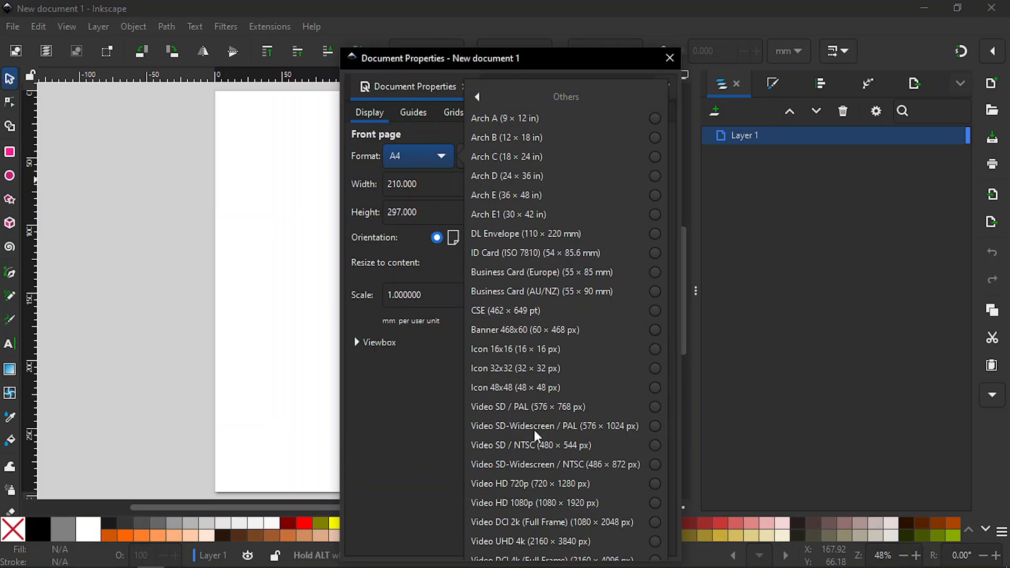
pyautogui.click(539, 501)
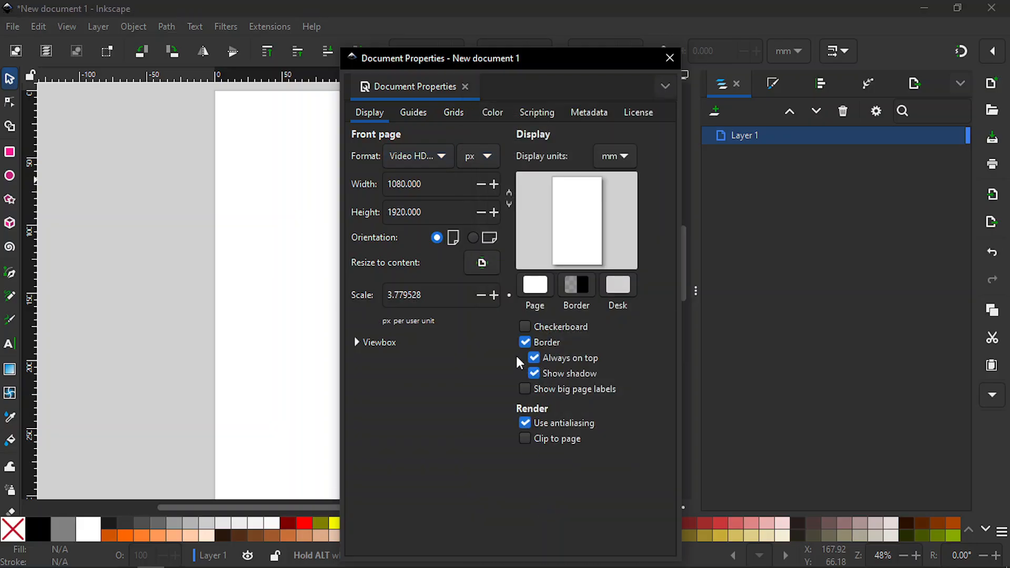
pyautogui.click(625, 153)
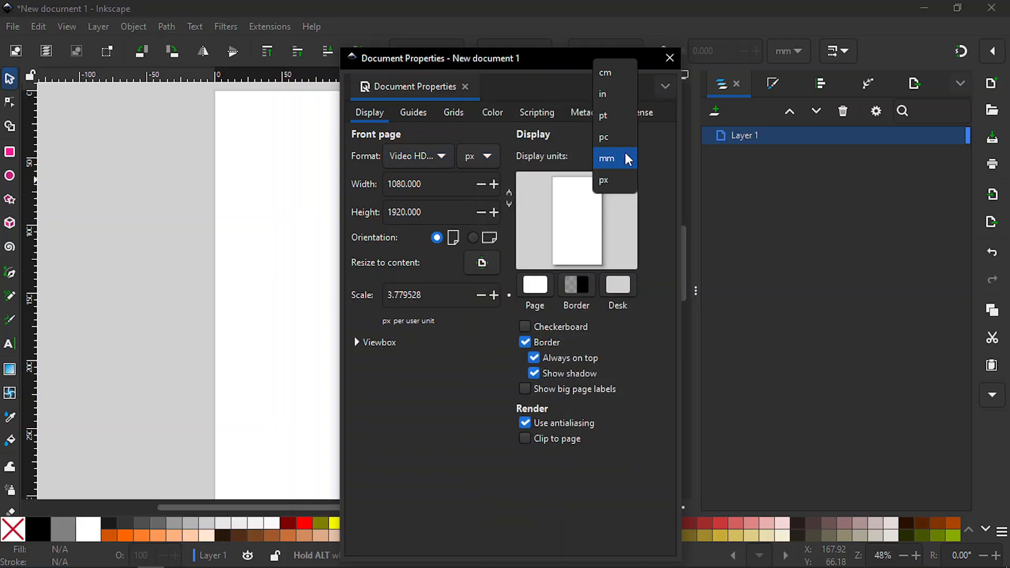
pyautogui.click(621, 173)
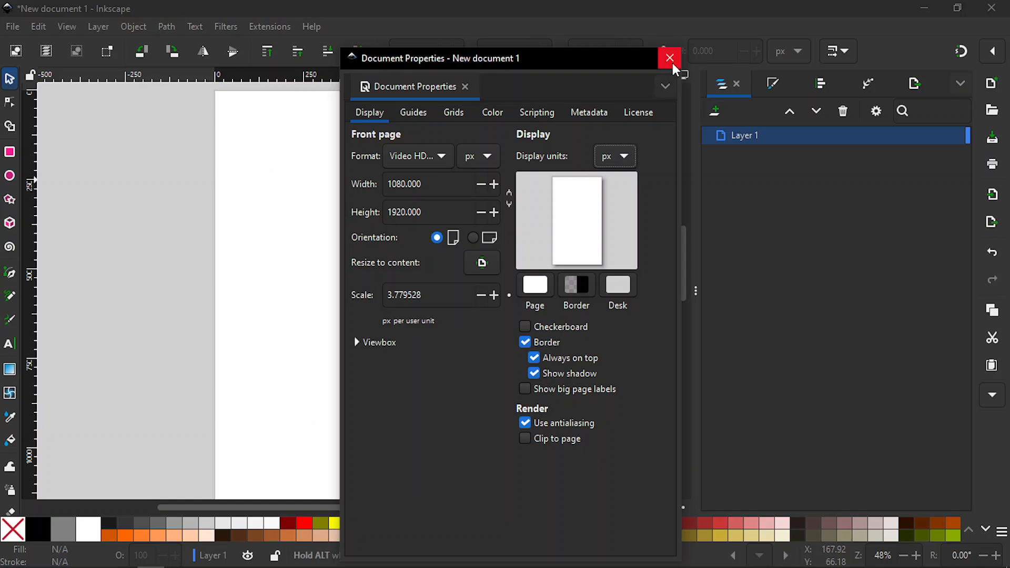
pyautogui.click(670, 59)
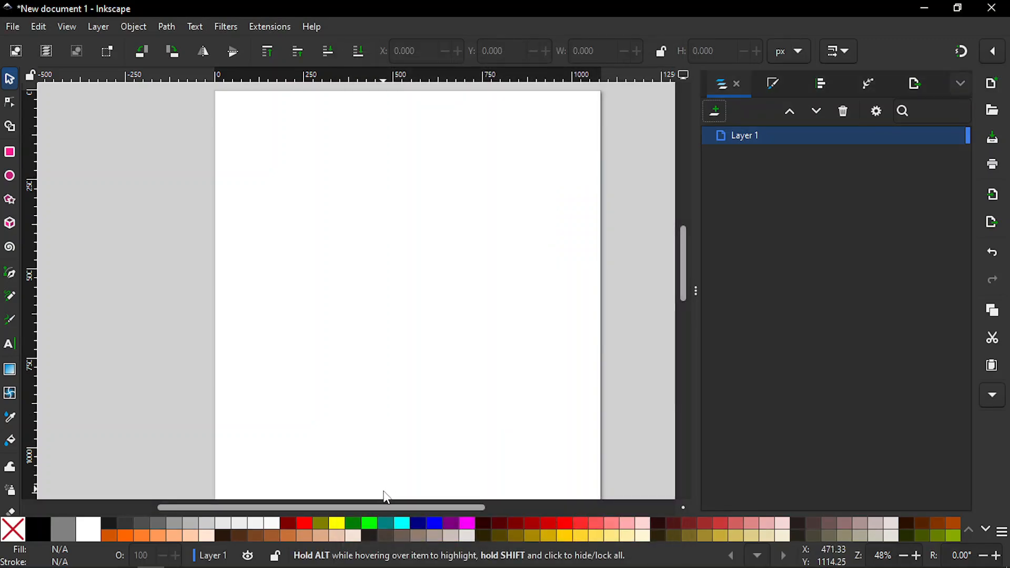
# - Draw a small rectangle about 87 × 21 px in the upper-left part of the page and convert it to a path
pyautogui.moveTo(379, 508); pyautogui.dragTo(417, 508)
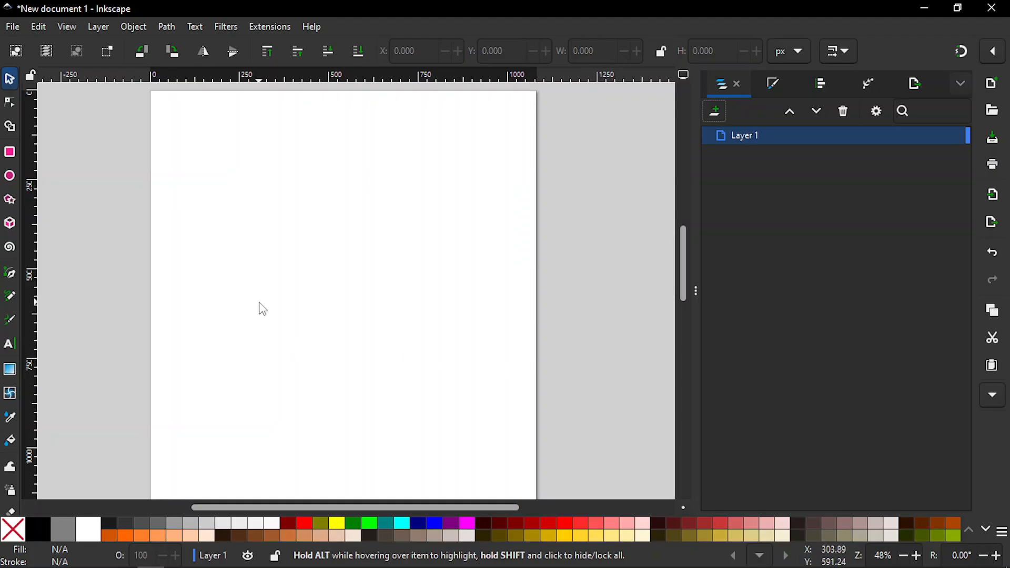
pyautogui.moveTo(257, 508); pyautogui.dragTo(253, 508)
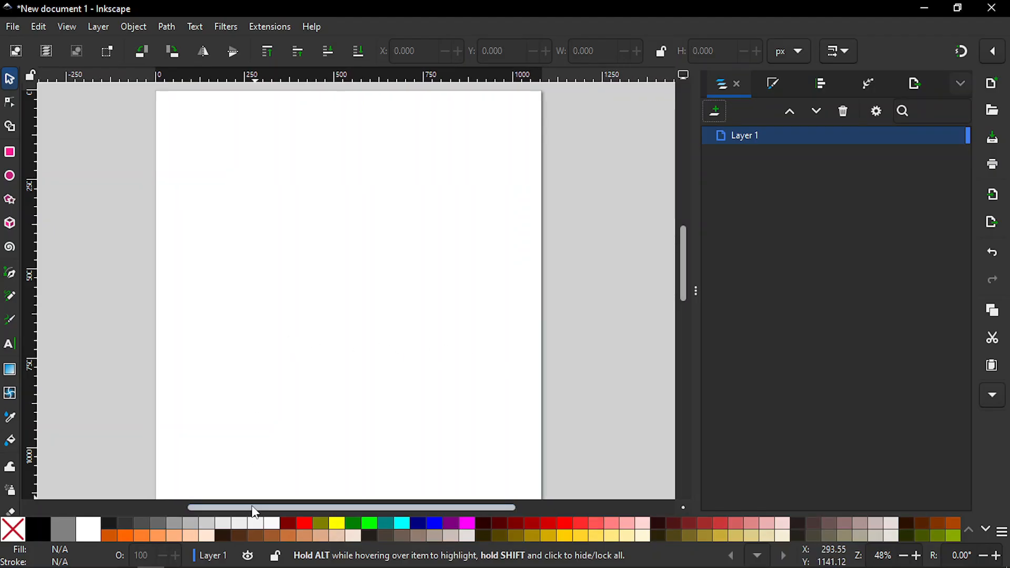
pyautogui.press('r')
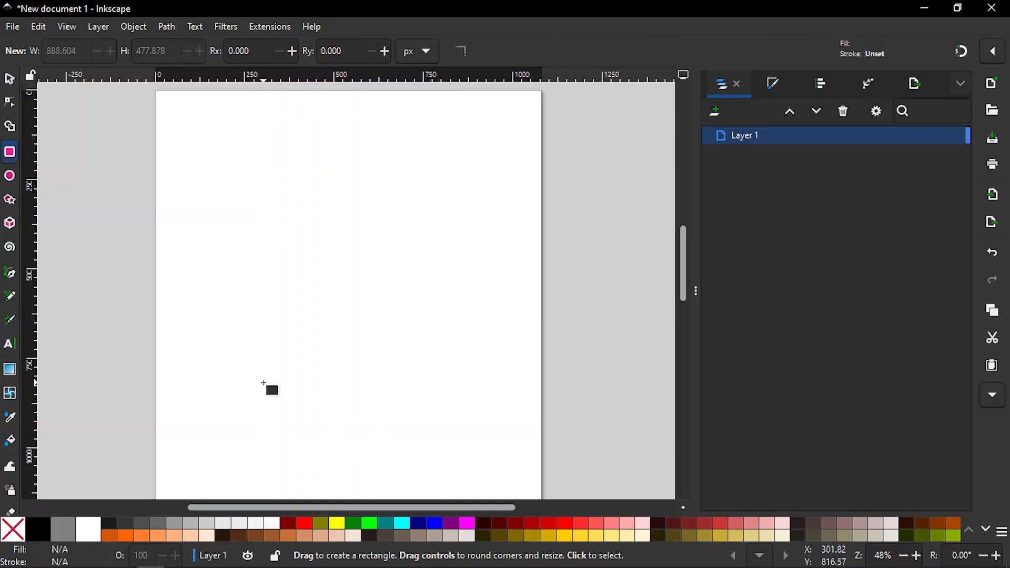
pyautogui.moveTo(235, 204); pyautogui.dragTo(266, 211)
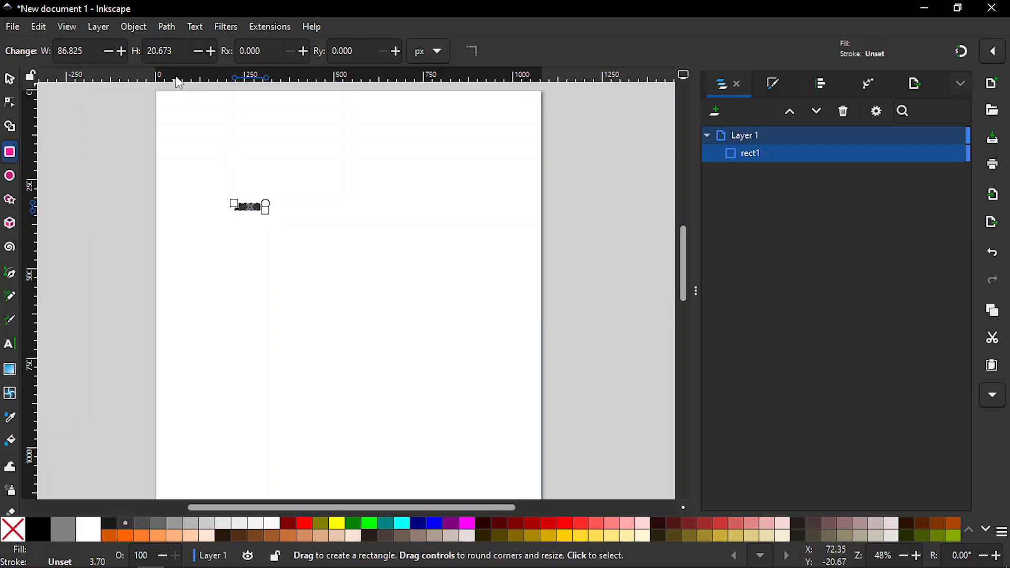
pyautogui.click(166, 28)
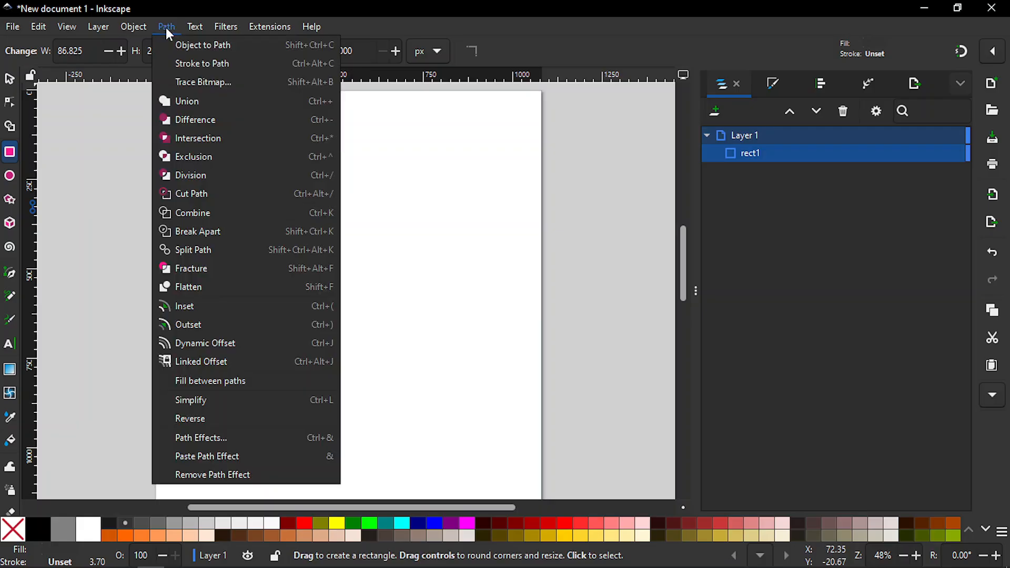
pyautogui.click(183, 43)
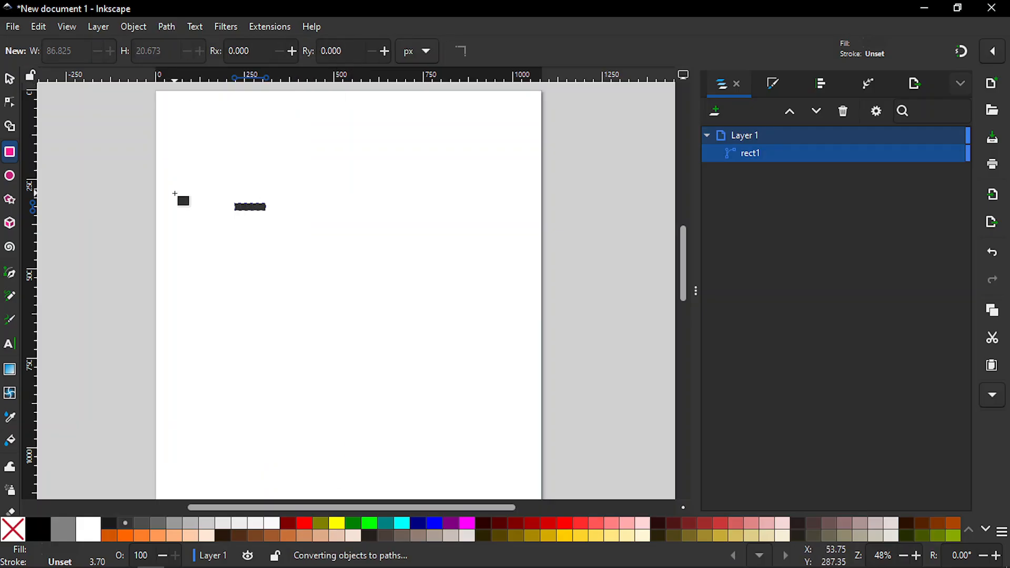
# - Fill the rectangle with black and lower its opacity to about 53%
pyautogui.click(42, 527)
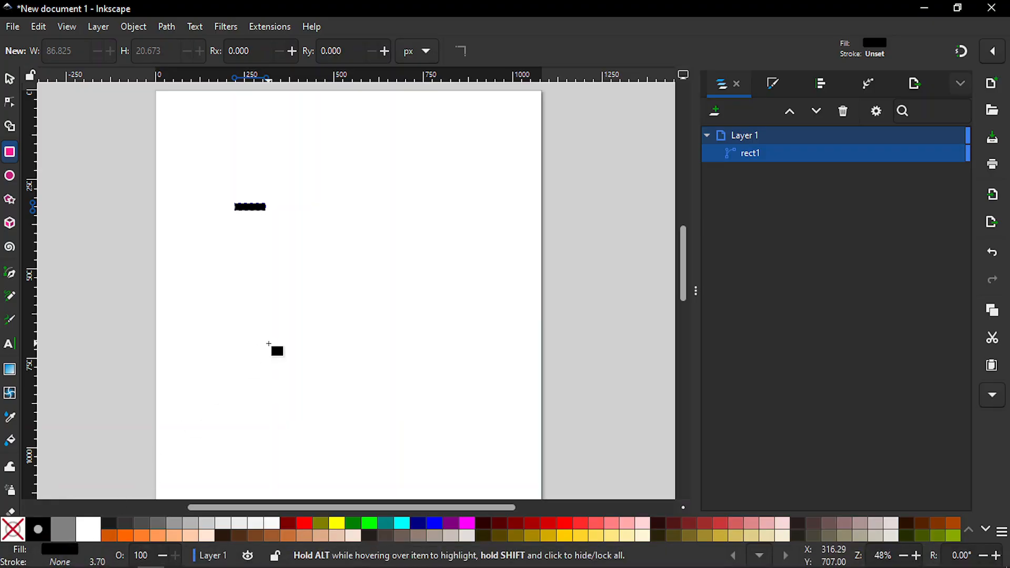
pyautogui.press('+')
pyautogui.press('+')
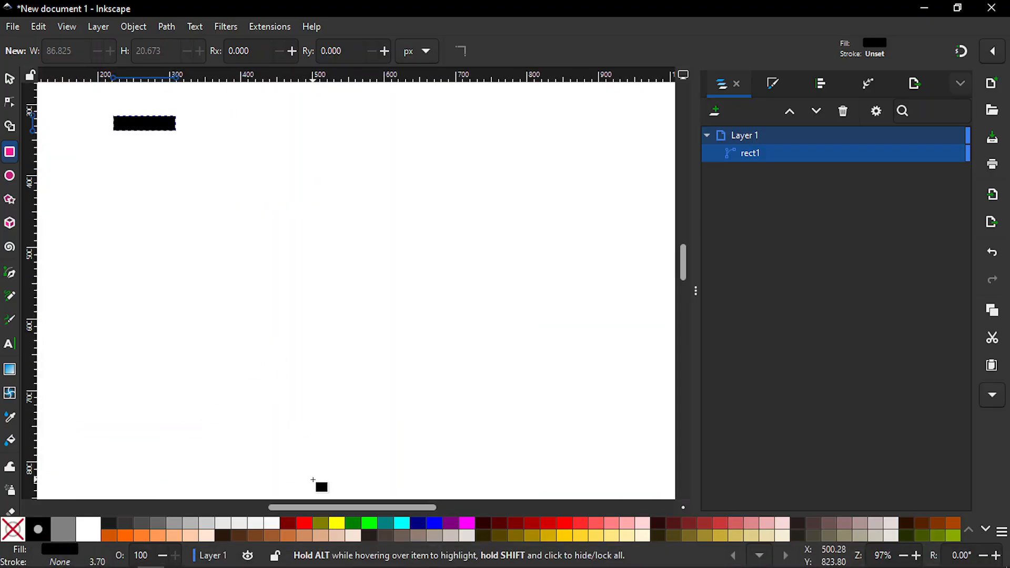
pyautogui.moveTo(314, 508); pyautogui.dragTo(289, 507)
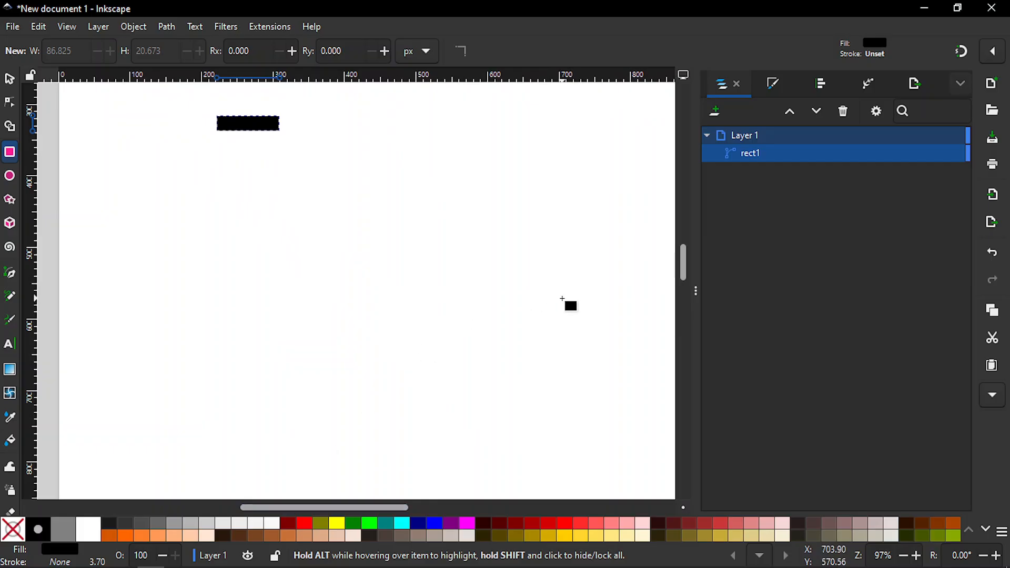
pyautogui.moveTo(687, 263); pyautogui.dragTo(684, 248)
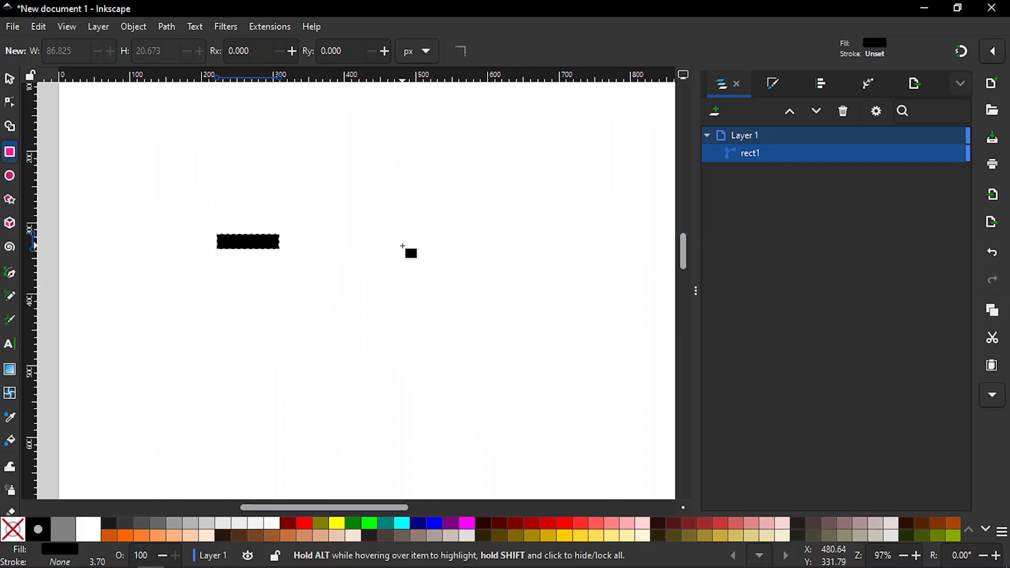
pyautogui.click(777, 85)
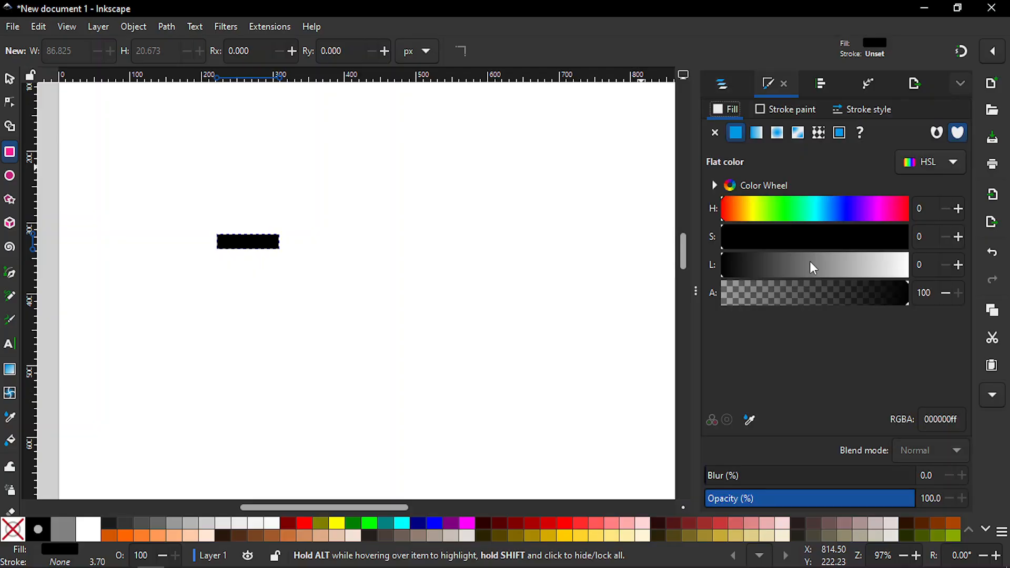
pyautogui.click(816, 498)
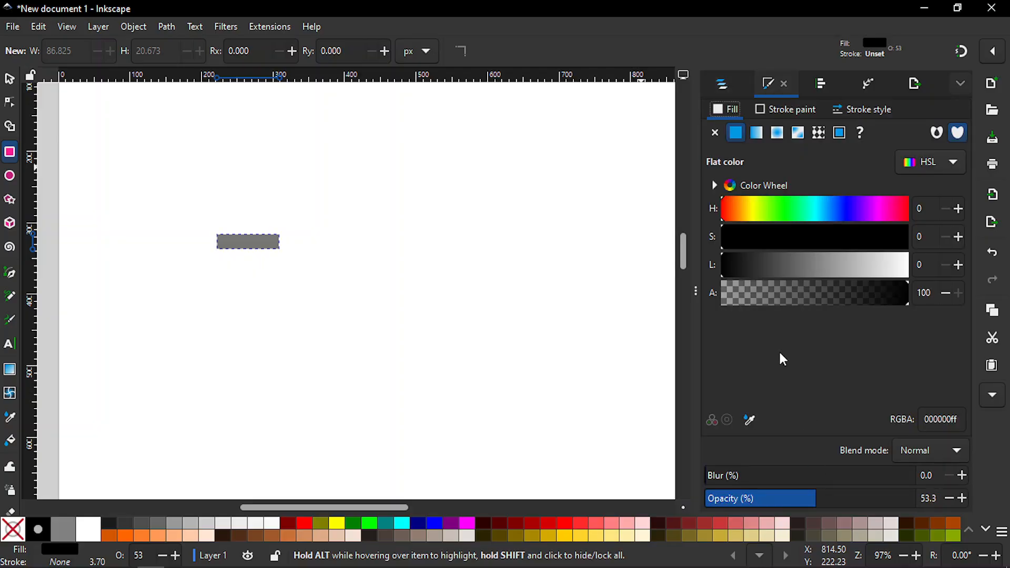
pyautogui.click(734, 87)
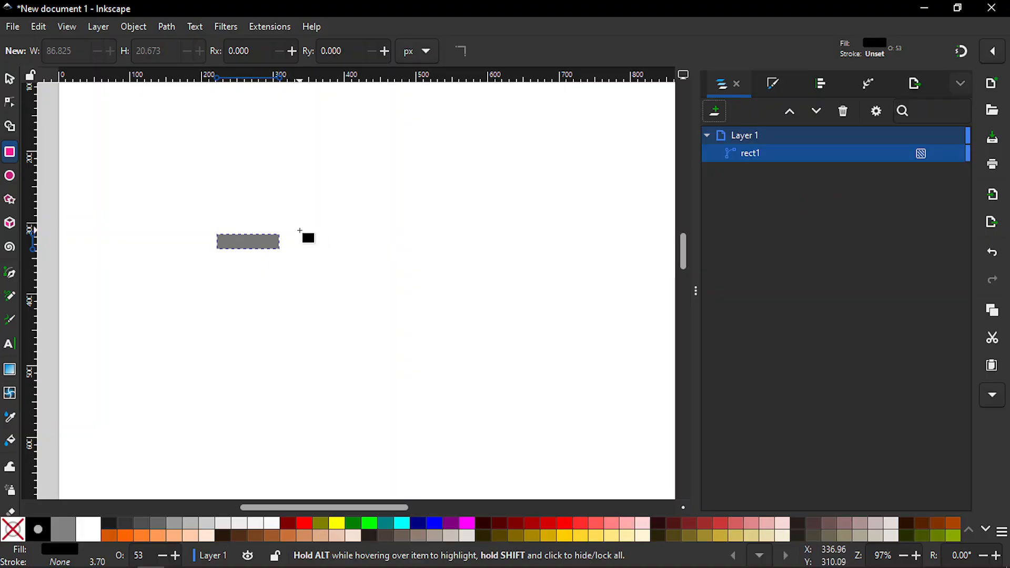
# - Resize the rectangle to 70 px wide and 14 px high, and deselect it
pyautogui.press('s')
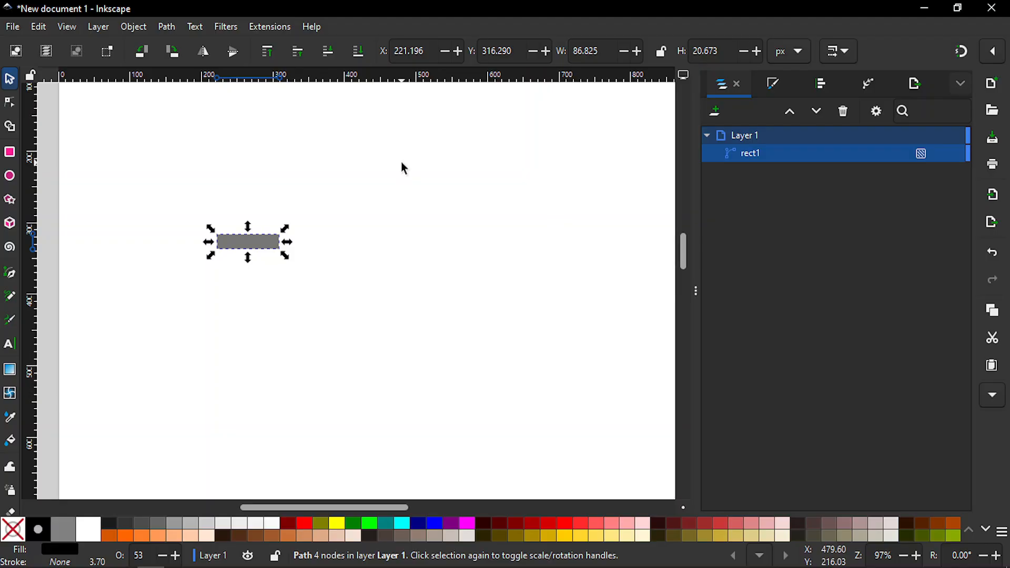
pyautogui.click(610, 51)
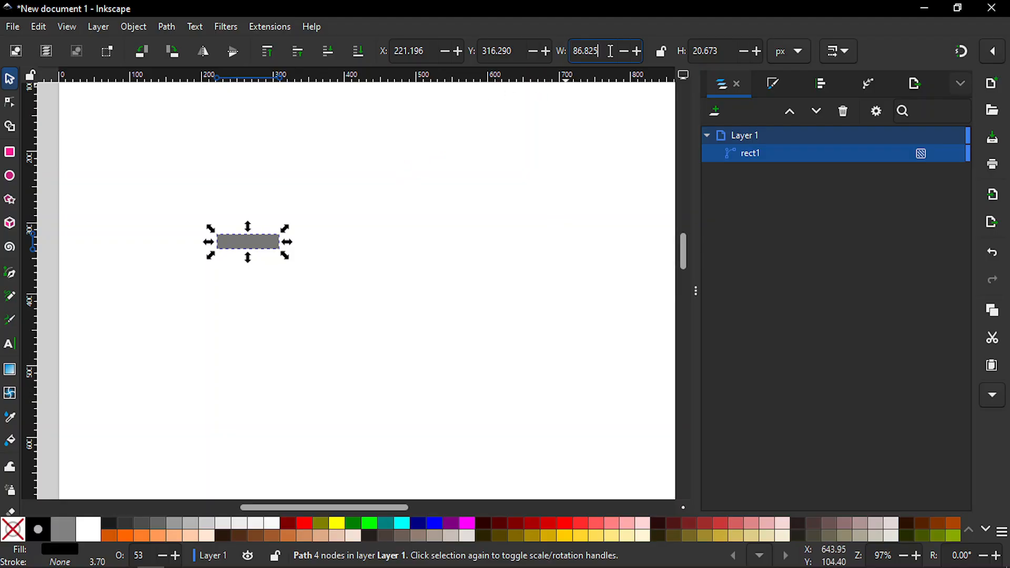
pyautogui.doubleClick(610, 51)
pyautogui.write('70')
pyautogui.press('Return')
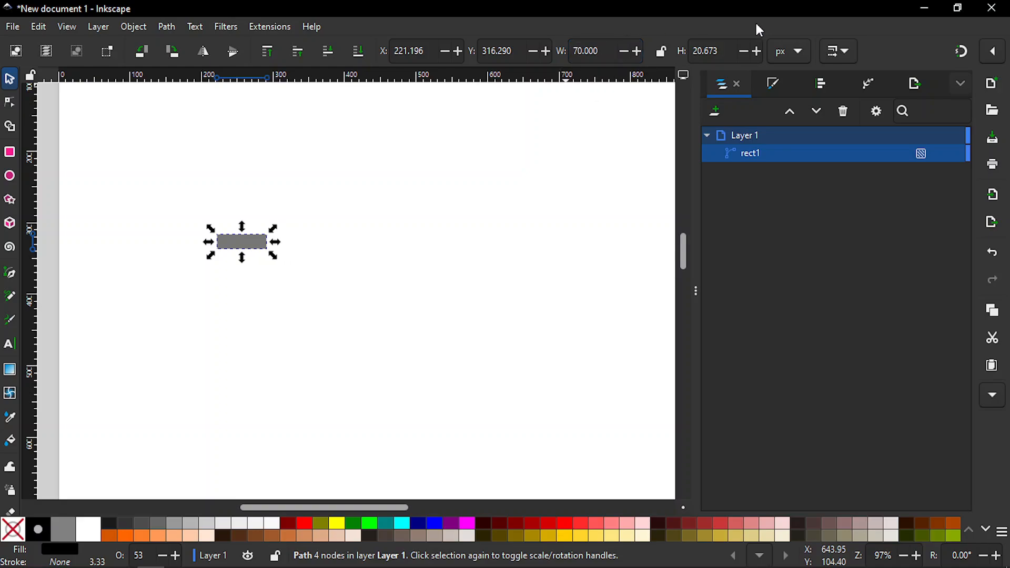
pyautogui.click(731, 51)
pyautogui.hotkey('ctrl', 'a')
pyautogui.write('14')
pyautogui.press('Return')
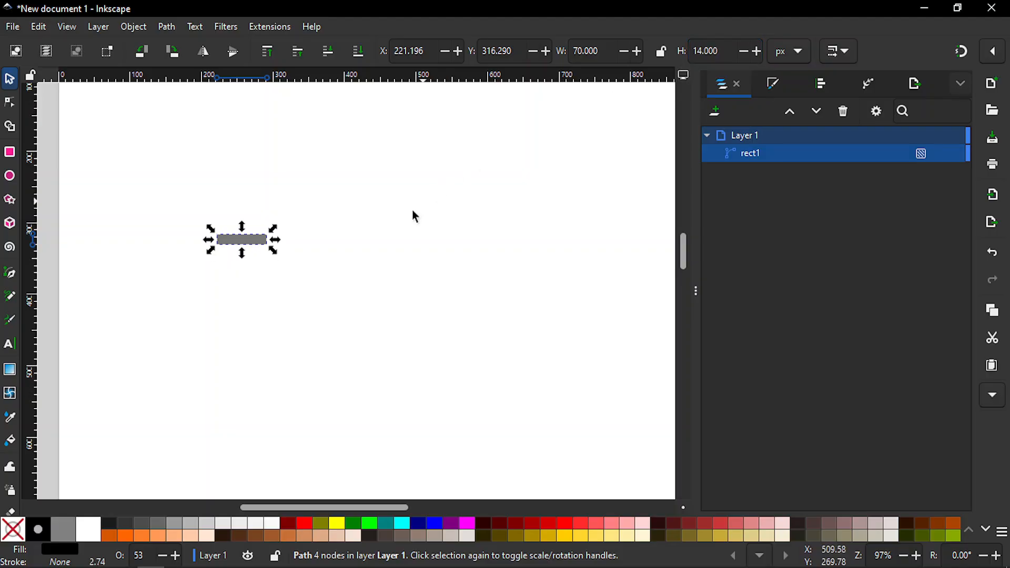
pyautogui.click(399, 223)
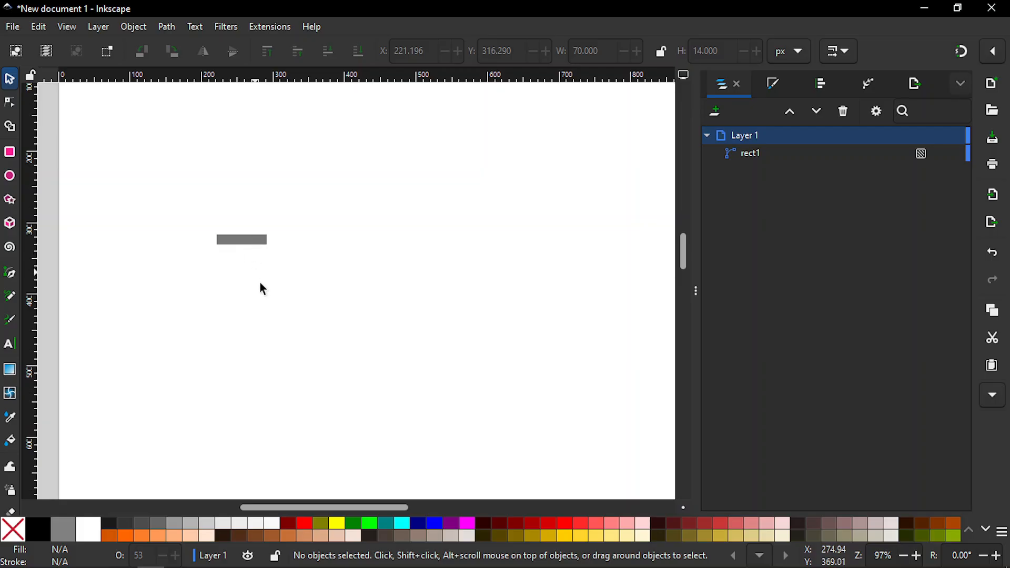
# - Add the Corners live path effect to the rectangle path and open the effect's settings
pyautogui.moveTo(300, 506); pyautogui.dragTo(288, 505)
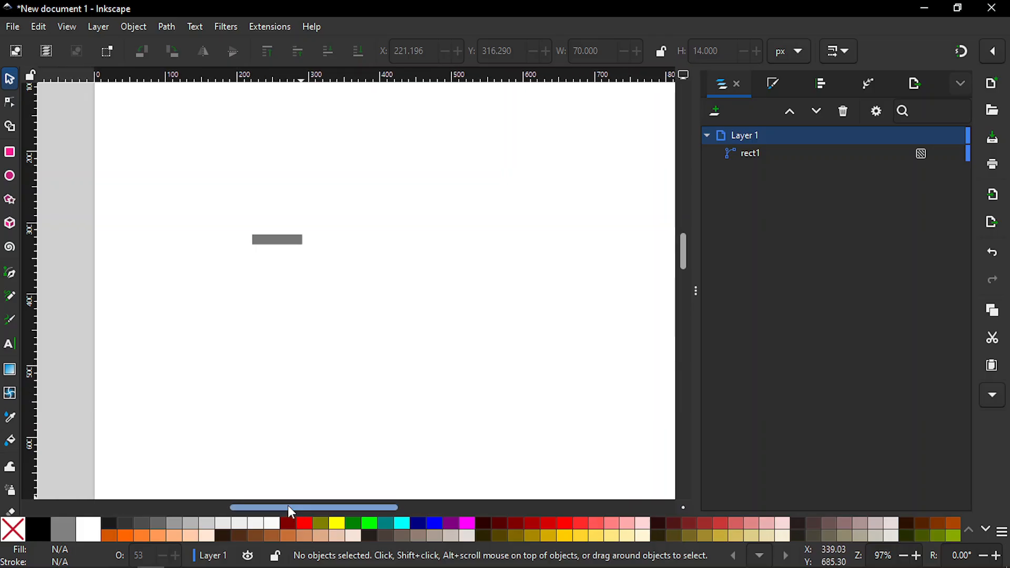
pyautogui.press('+')
pyautogui.press('+')
pyautogui.press('+')
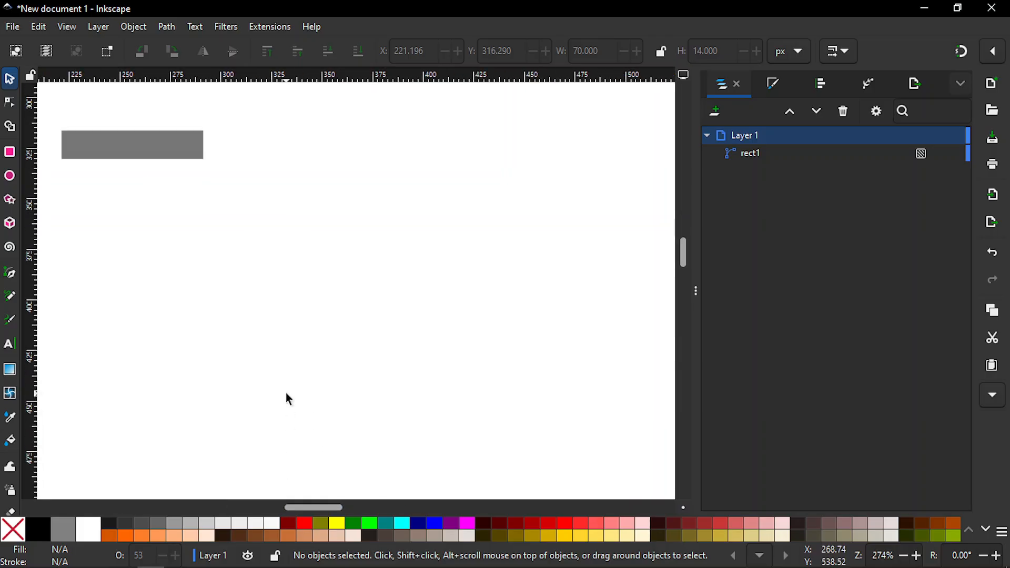
pyautogui.moveTo(316, 505); pyautogui.dragTo(300, 505)
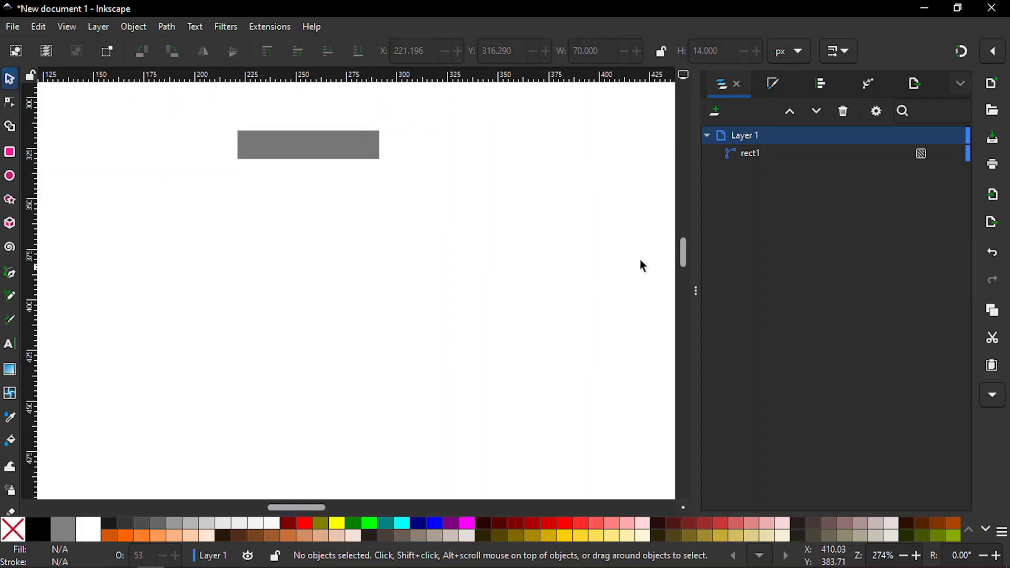
pyautogui.moveTo(683, 254); pyautogui.dragTo(684, 251)
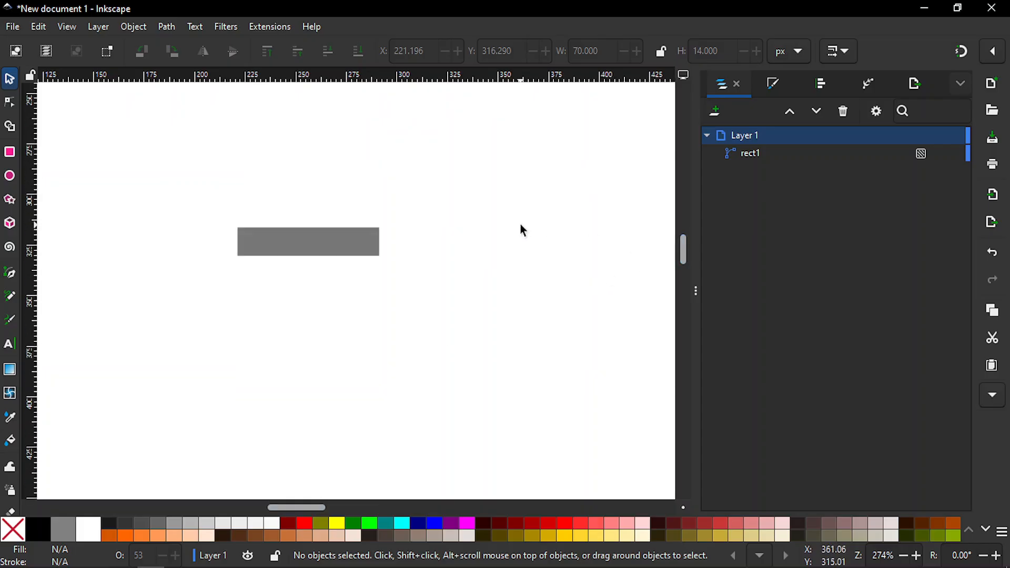
pyautogui.press('+')
pyautogui.press('+')
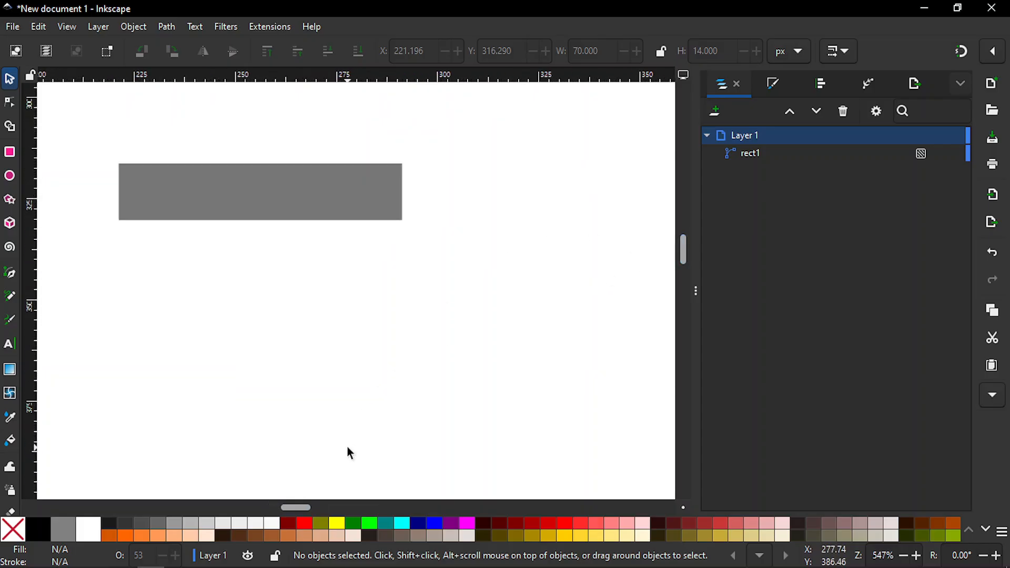
pyautogui.moveTo(307, 507); pyautogui.dragTo(302, 507)
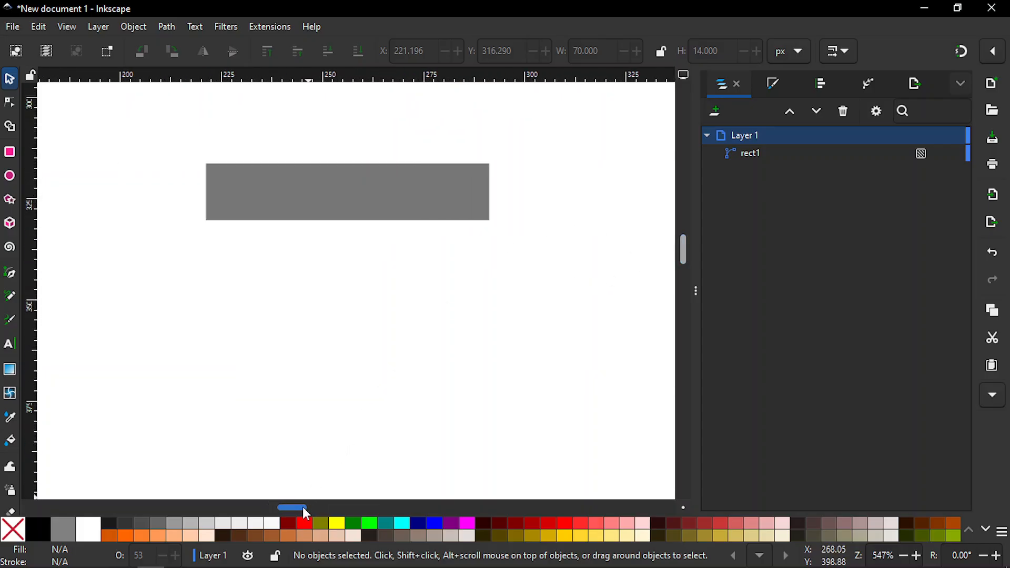
pyautogui.click(374, 199)
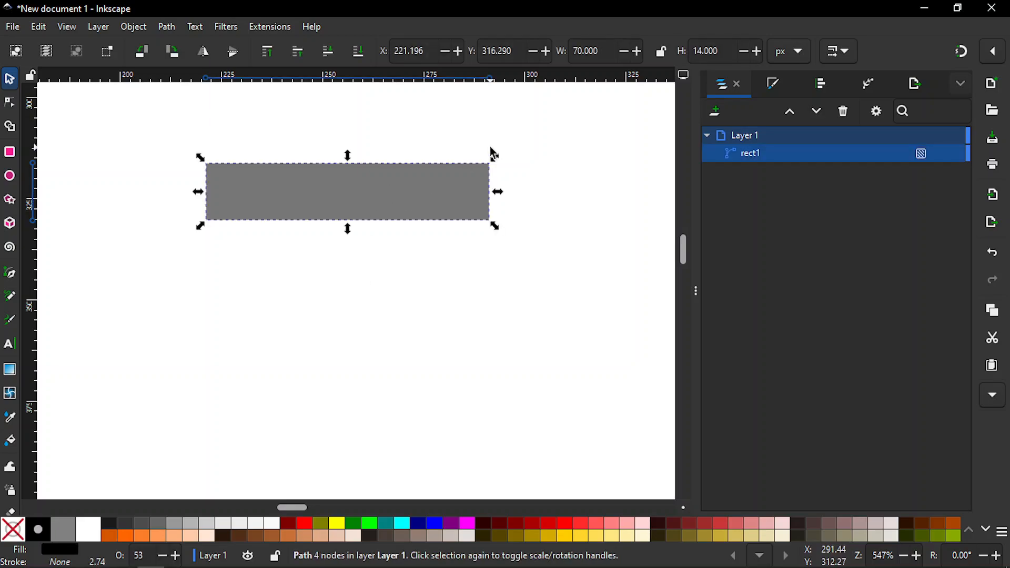
pyautogui.press('n')
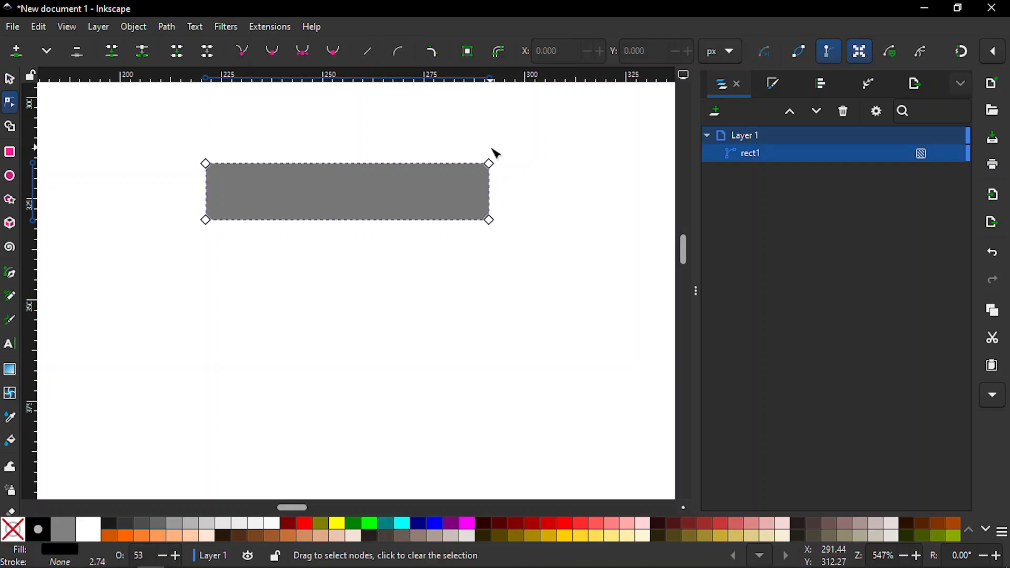
pyautogui.click(431, 48)
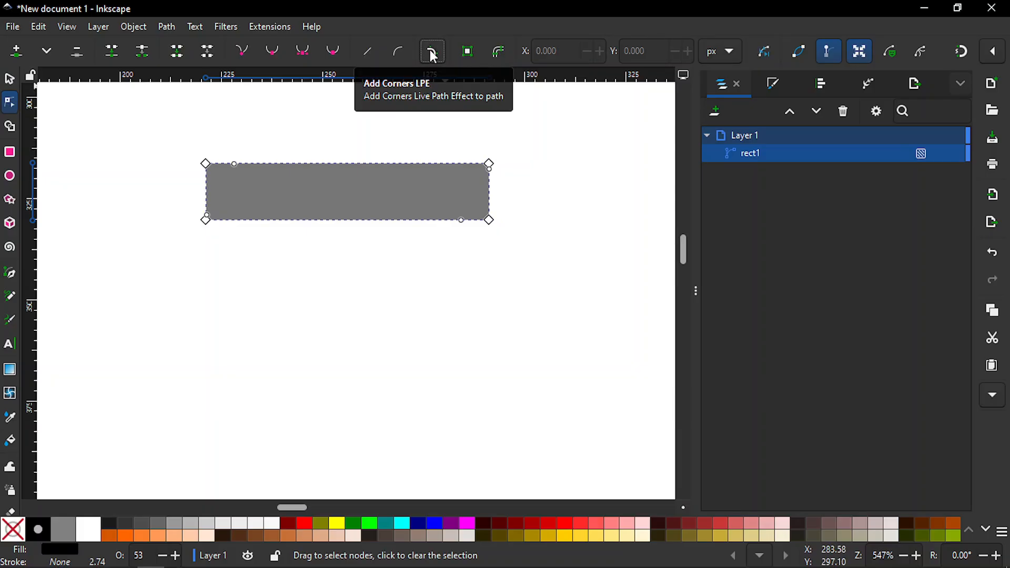
pyautogui.click(868, 84)
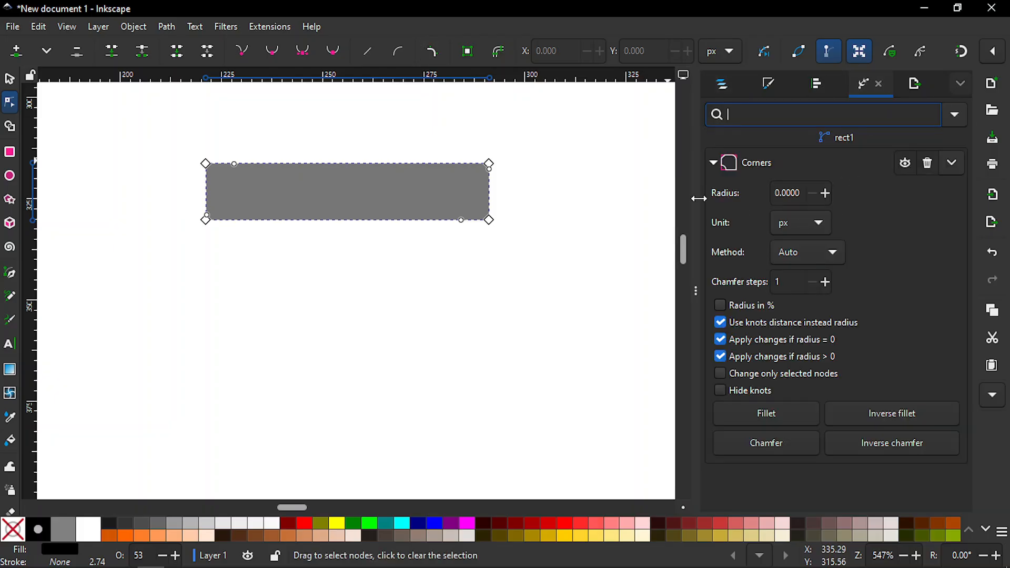
pyautogui.click(167, 29)
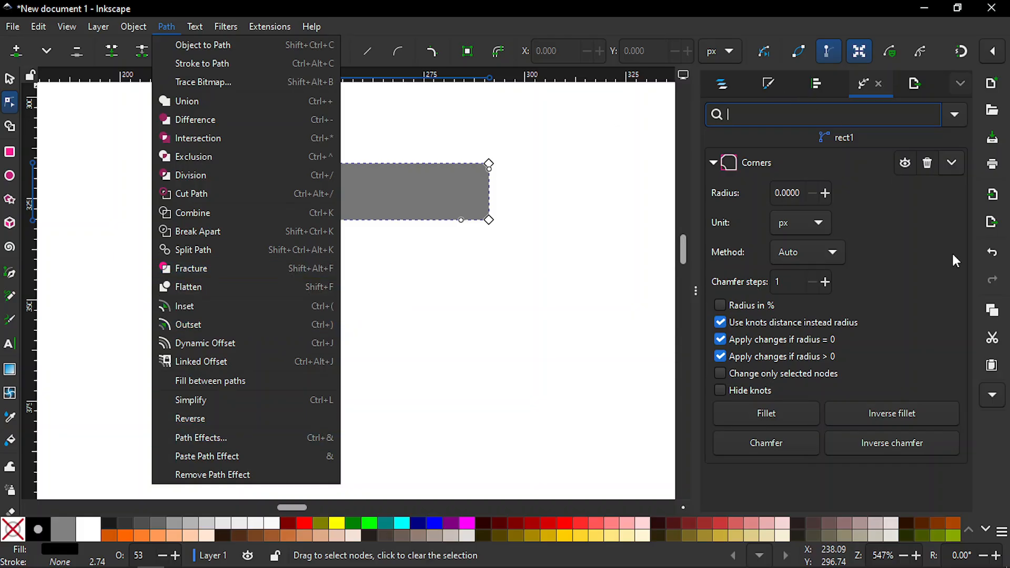
pyautogui.click(922, 250)
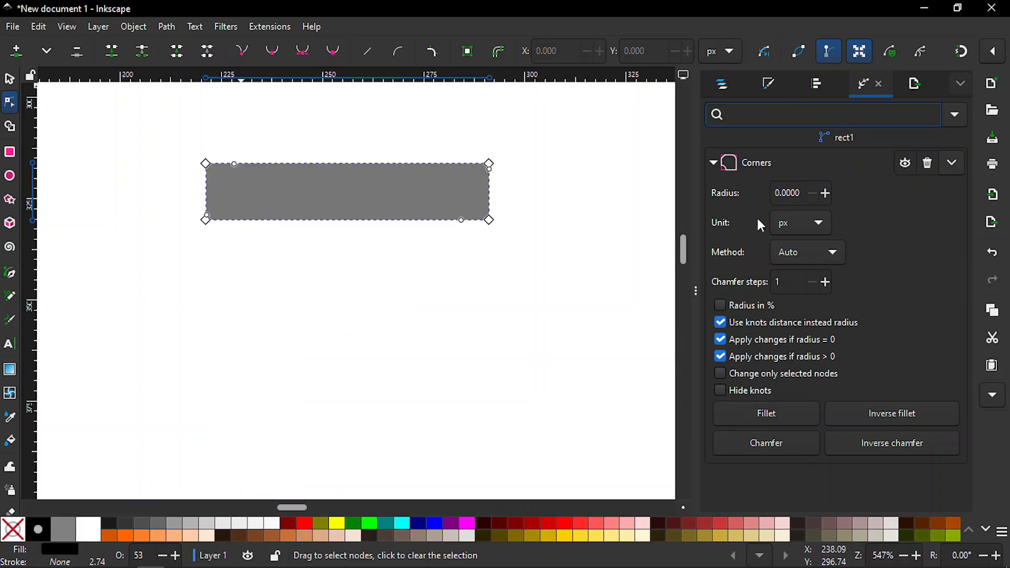
# - Select the bar's two left corner nodes and restrict the Corners effect to changing only selected nodes
pyautogui.moveTo(184, 136); pyautogui.dragTo(240, 288)
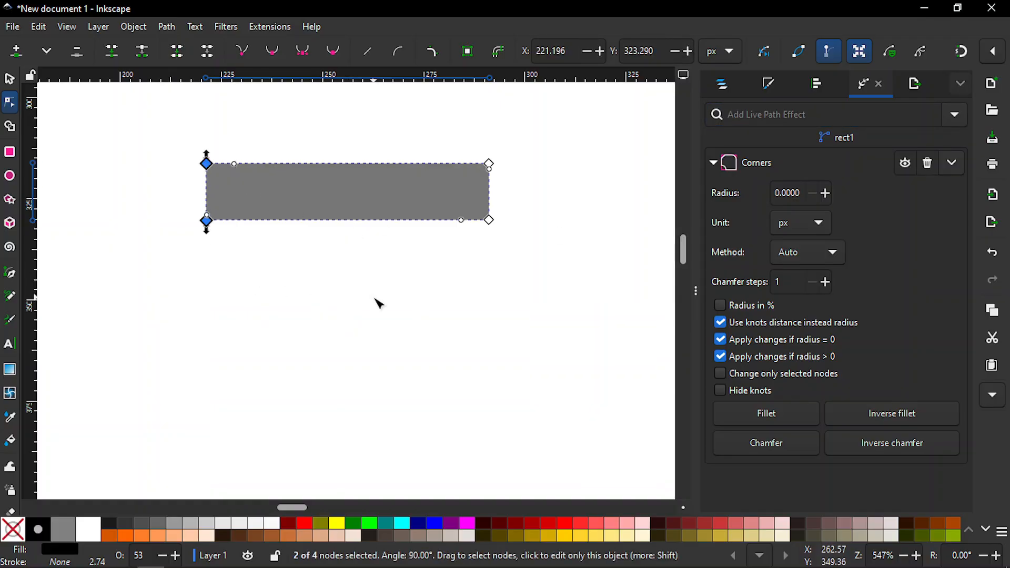
pyautogui.click(721, 374)
# - Try a Corners radius of 35 px on the two selected nodes, and undo it
pyautogui.click(793, 192)
pyautogui.press('Home')
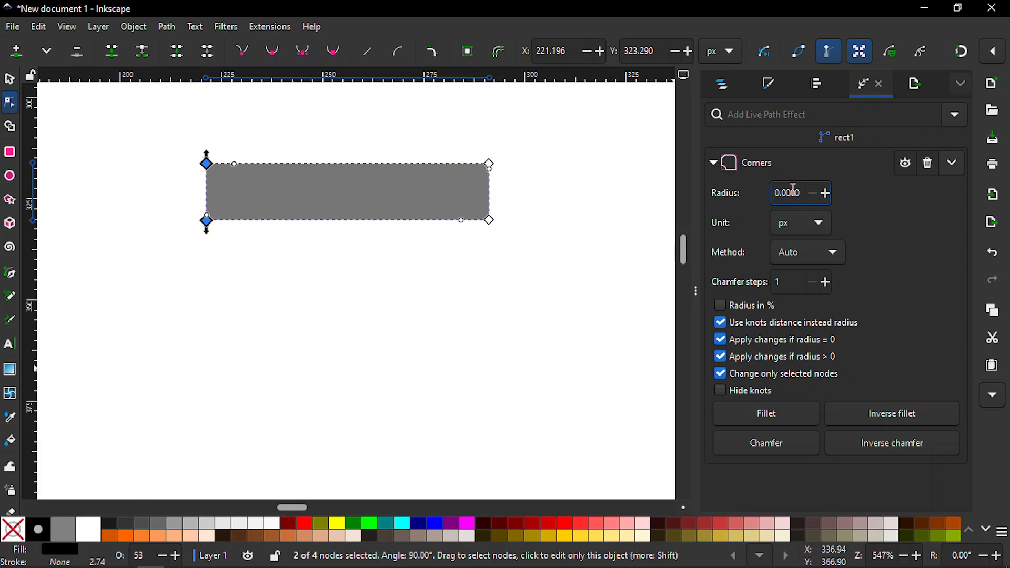
pyautogui.press('Delete')
pyautogui.write('35')
pyautogui.press('Return')
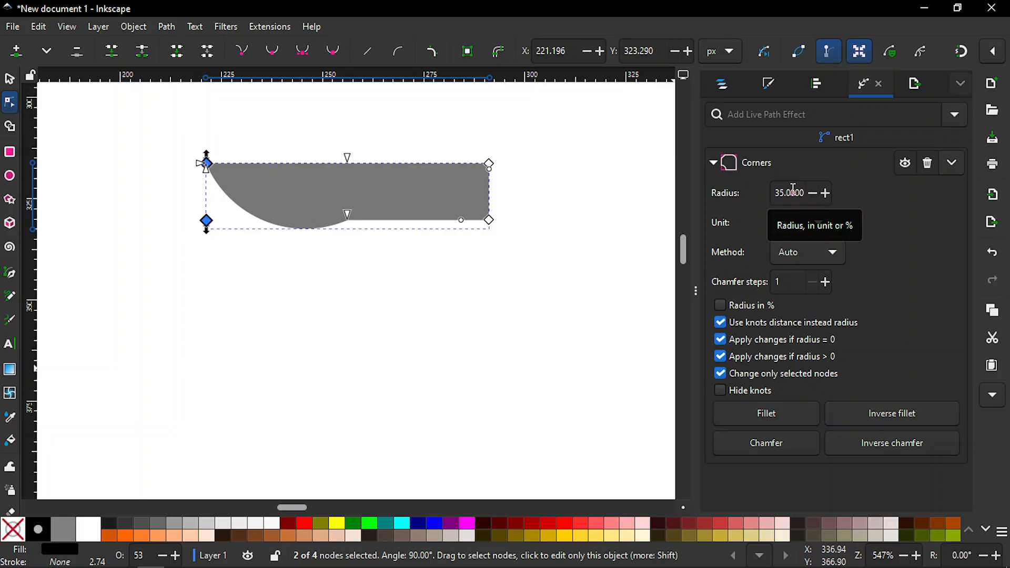
pyautogui.hotkey('ctrl', 'z')
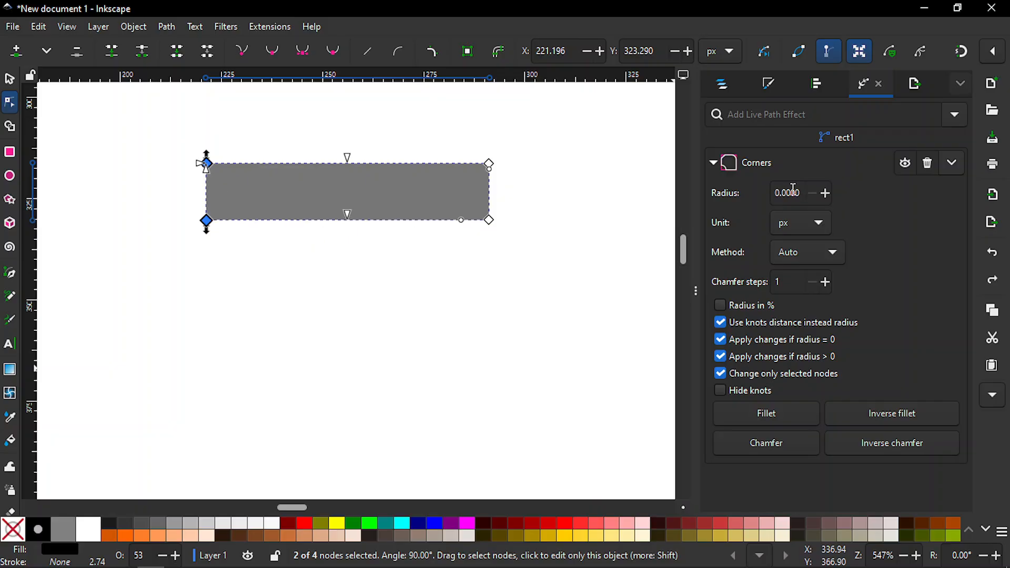
# - Round the bar's two left corners with a Corners radius of 7 px, and deselect the nodes
pyautogui.click(788, 194)
pyautogui.press('Left')
pyautogui.press('Left')
pyautogui.press('BackSpace')
pyautogui.write('7')
pyautogui.press('Return')
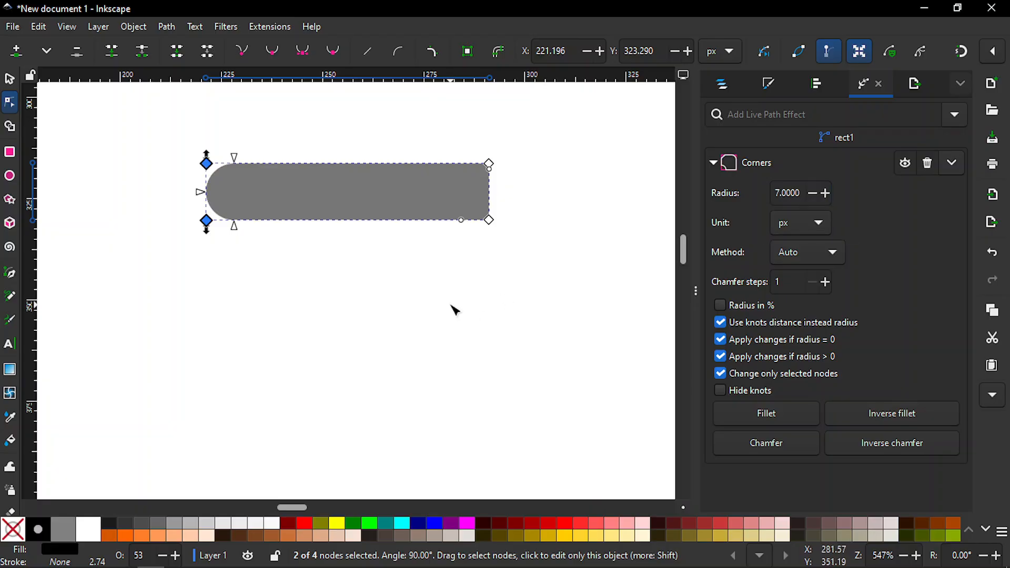
pyautogui.press('Escape')
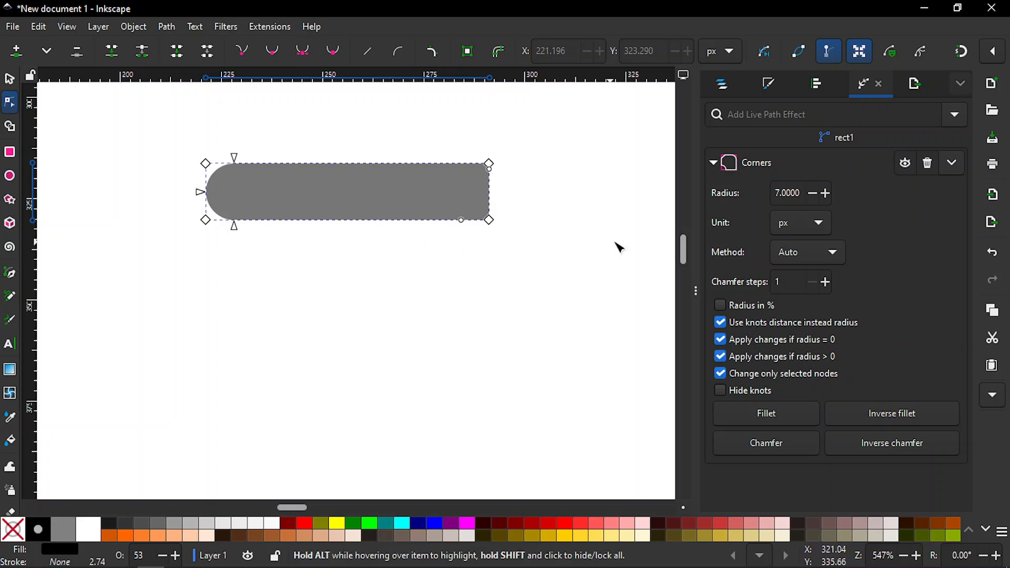
# - Flatten the Corners effect into the path and reselect the bar to refresh its nodes
pyautogui.click(952, 164)
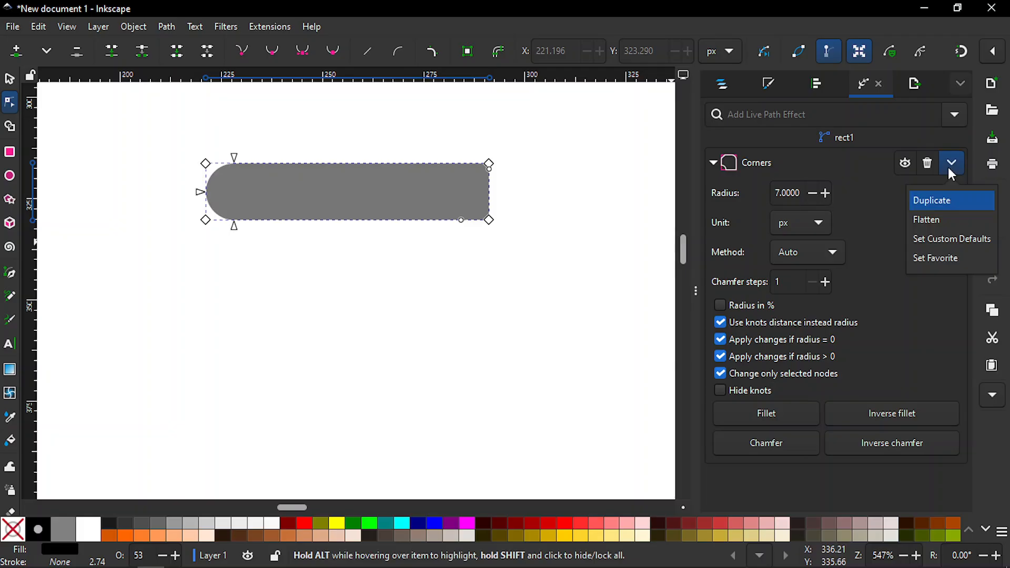
pyautogui.click(930, 219)
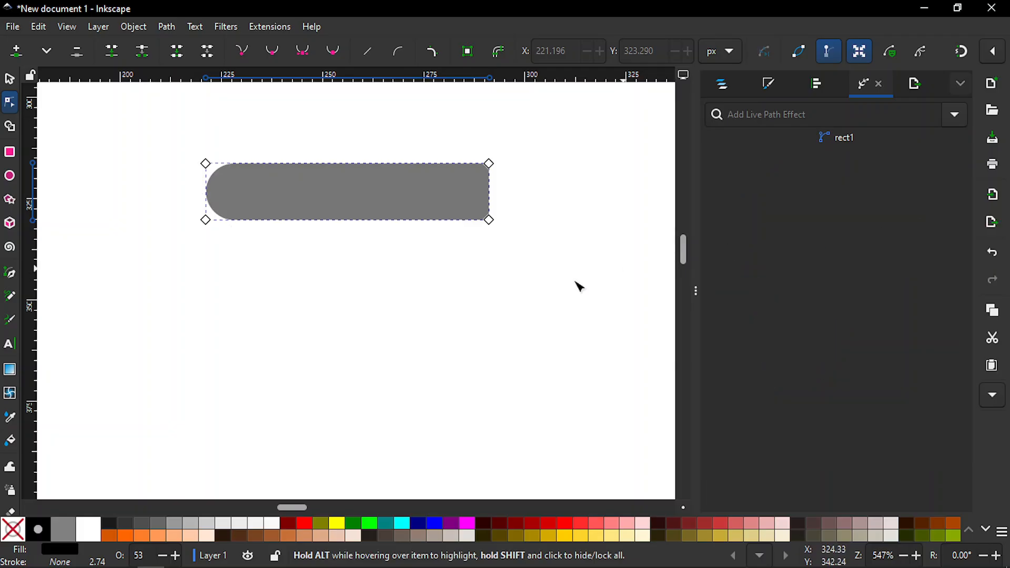
pyautogui.click(552, 289)
pyautogui.click(435, 205)
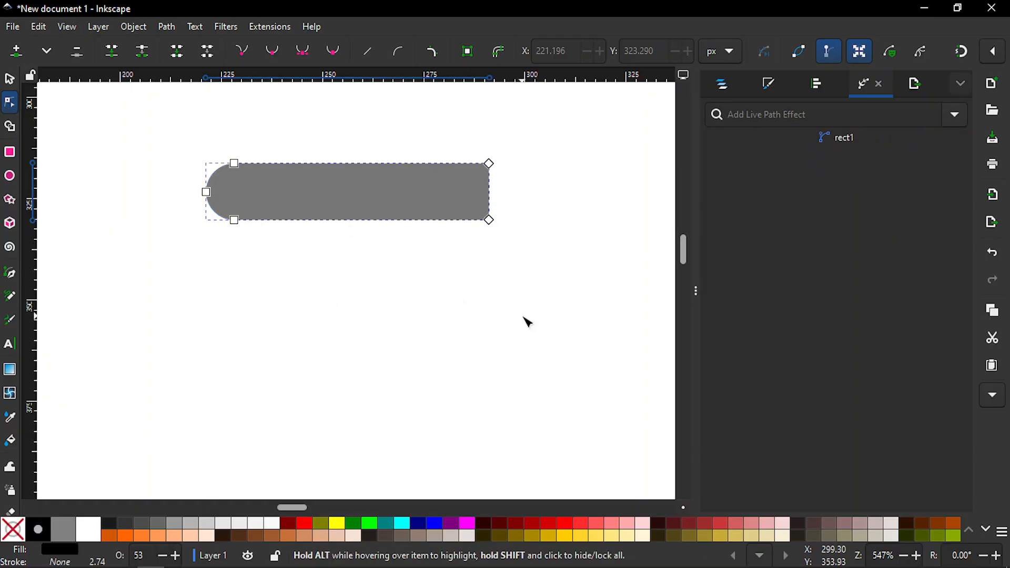
# - Duplicate the bar in place and flip the copy horizontally
pyautogui.moveTo(684, 253); pyautogui.dragTo(684, 252)
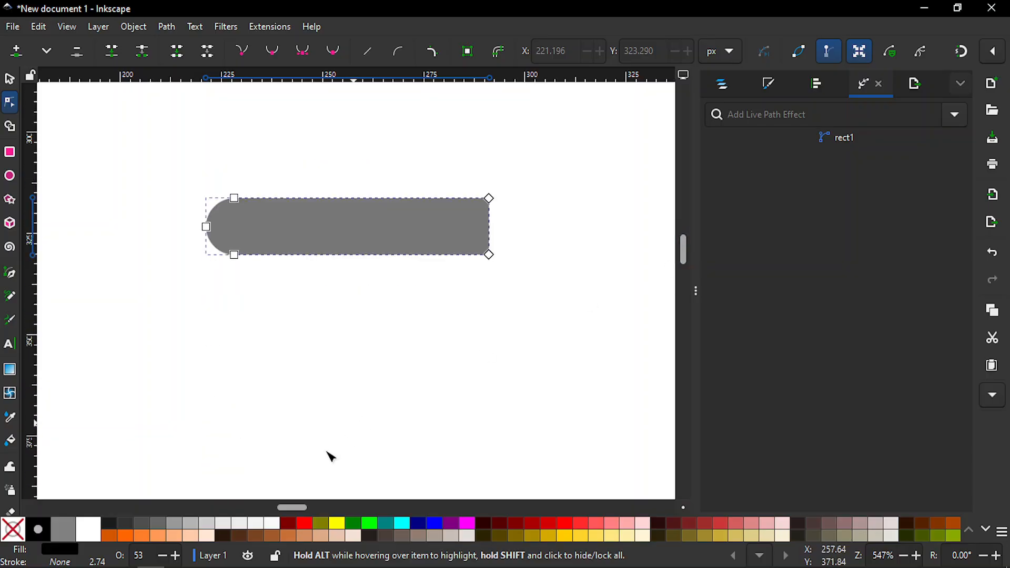
pyautogui.moveTo(294, 508); pyautogui.dragTo(316, 510)
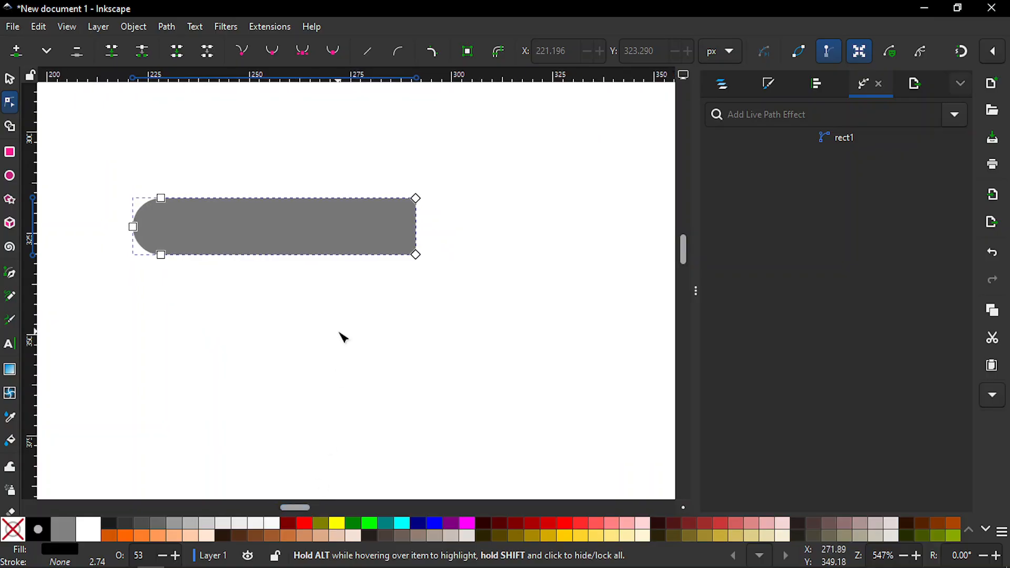
pyautogui.press('s')
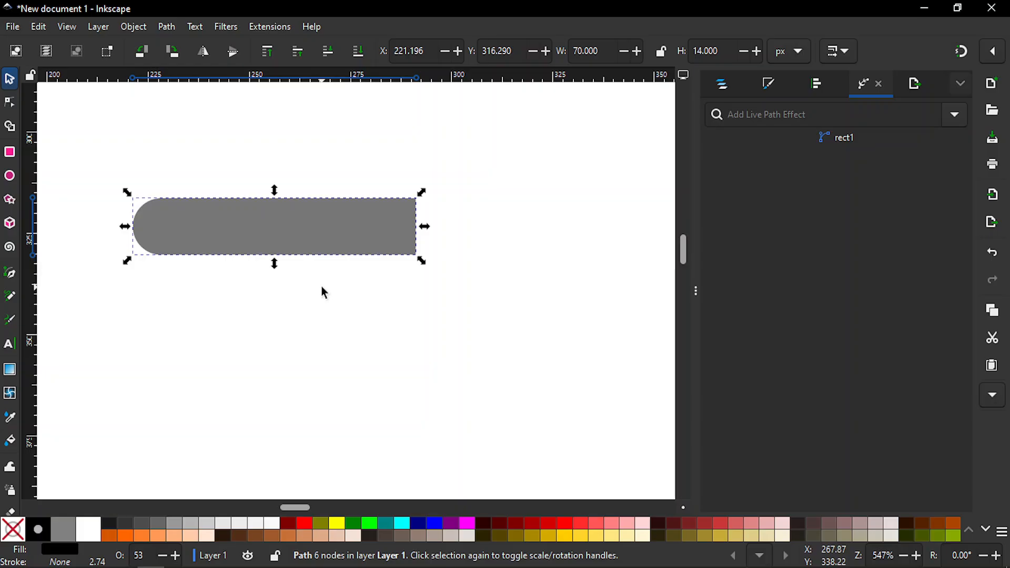
pyautogui.press('ctrl')
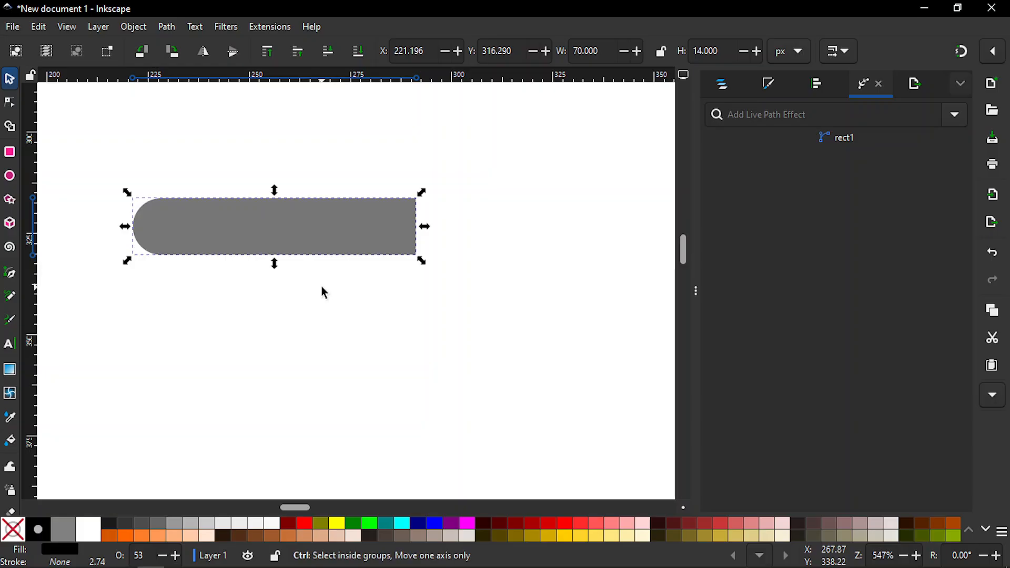
pyautogui.hotkey('ctrl', 'shift', 'c')
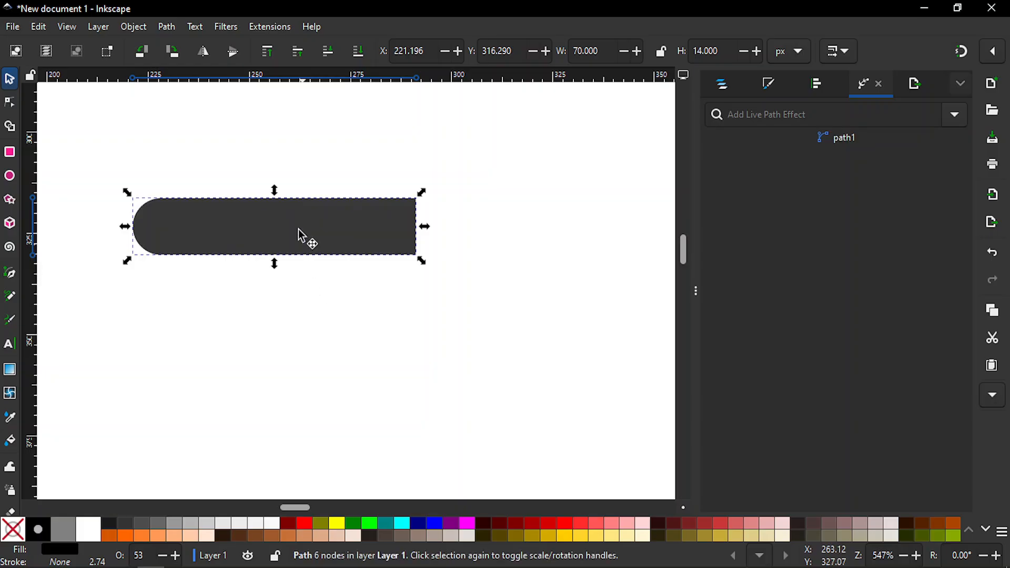
pyautogui.click(209, 52)
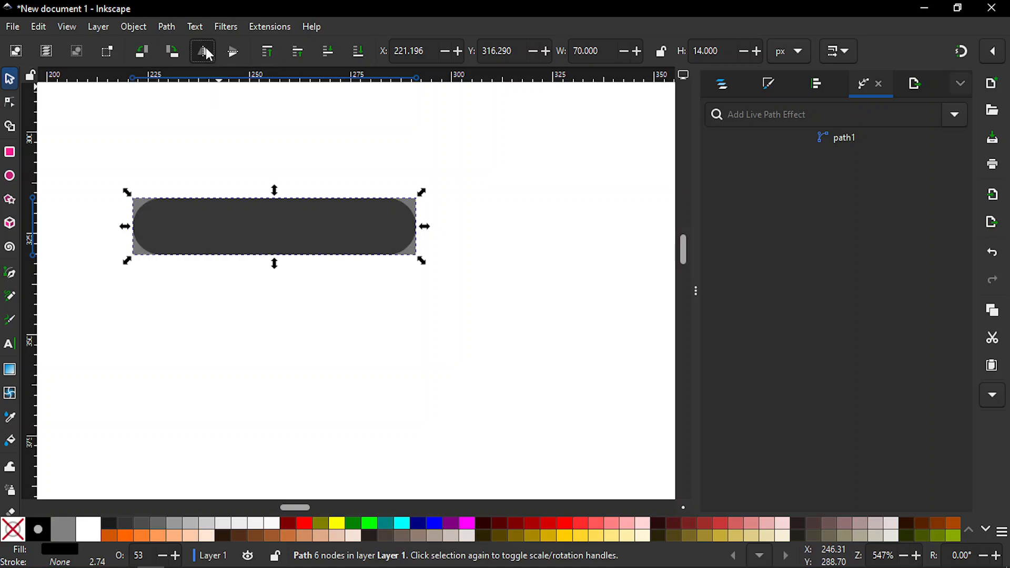
# - Turn on snapping and move the flipped copy 70 px right so its straight end meets the original's straight end
pyautogui.click(219, 224)
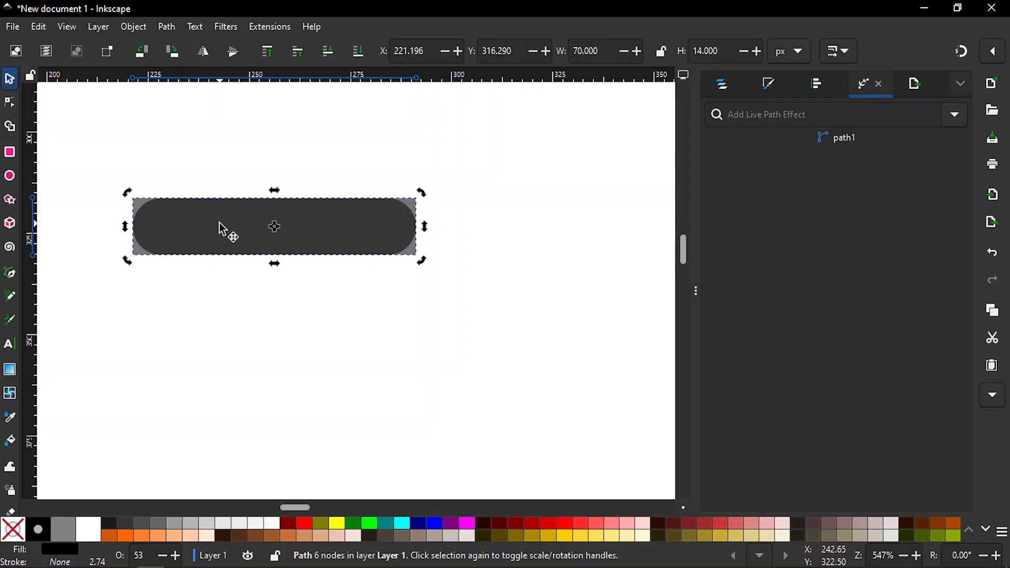
pyautogui.click(250, 177)
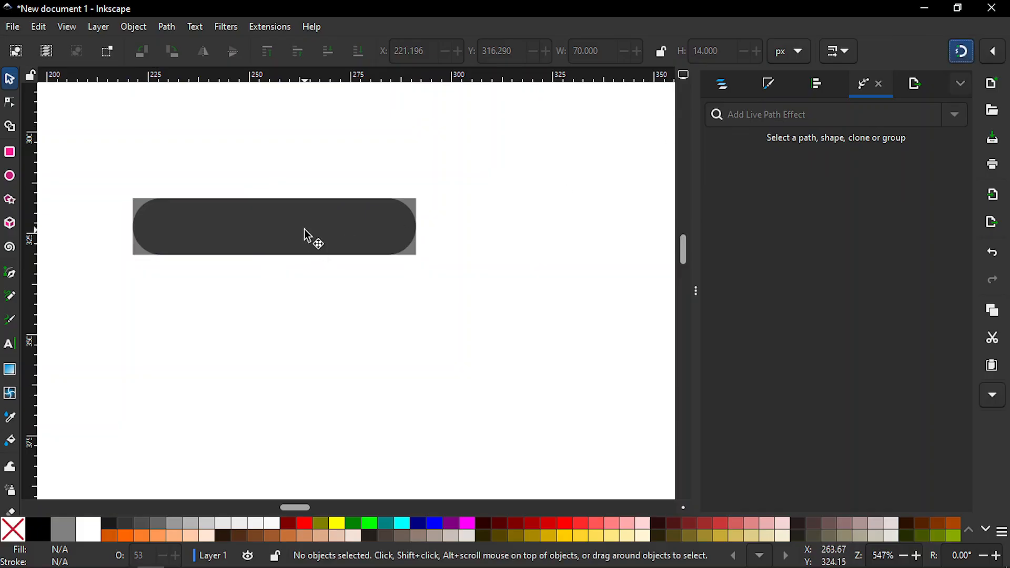
pyautogui.moveTo(305, 230); pyautogui.dragTo(593, 235)
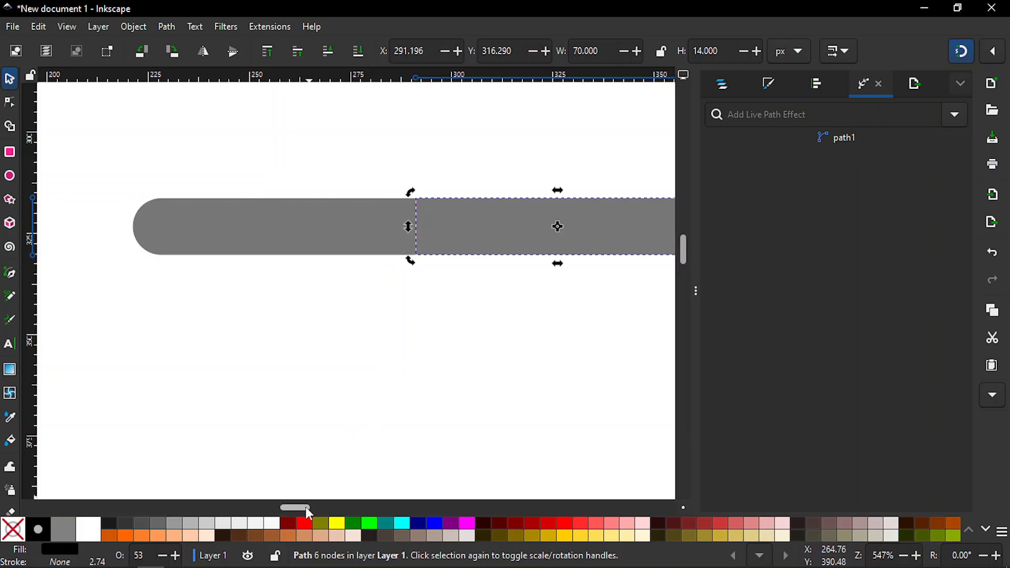
pyautogui.moveTo(302, 509); pyautogui.dragTo(308, 508)
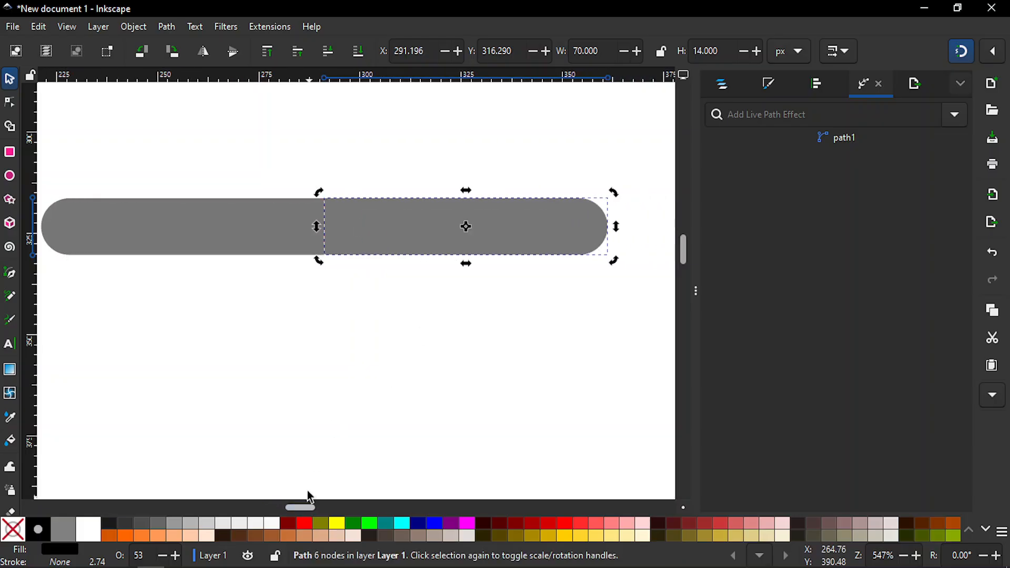
pyautogui.click(354, 350)
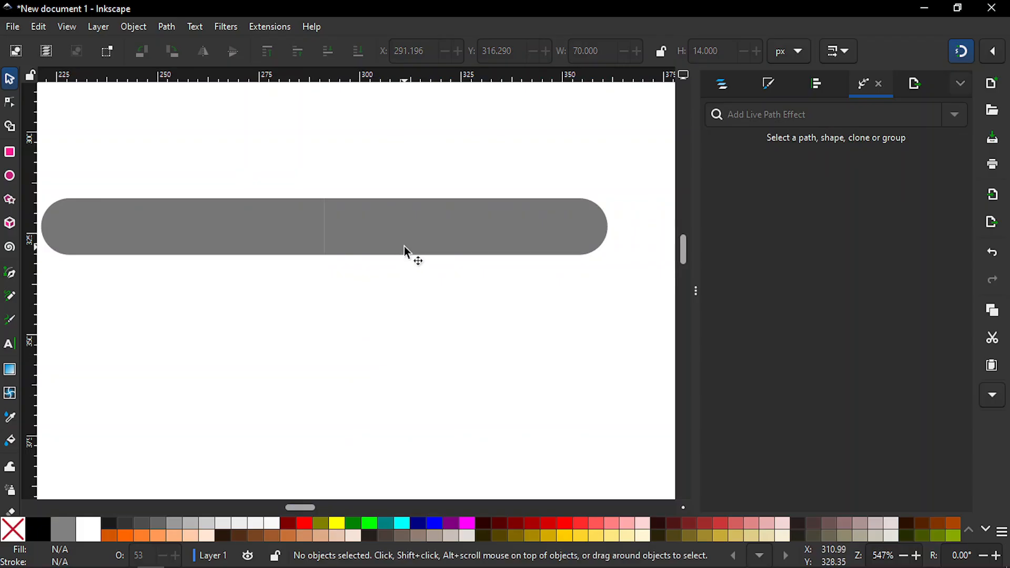
# - Check the snapping options and move the right bar straight up 7 px, snapping its lower corner to the midpoint of the left bar's end
pyautogui.click(1002, 54)
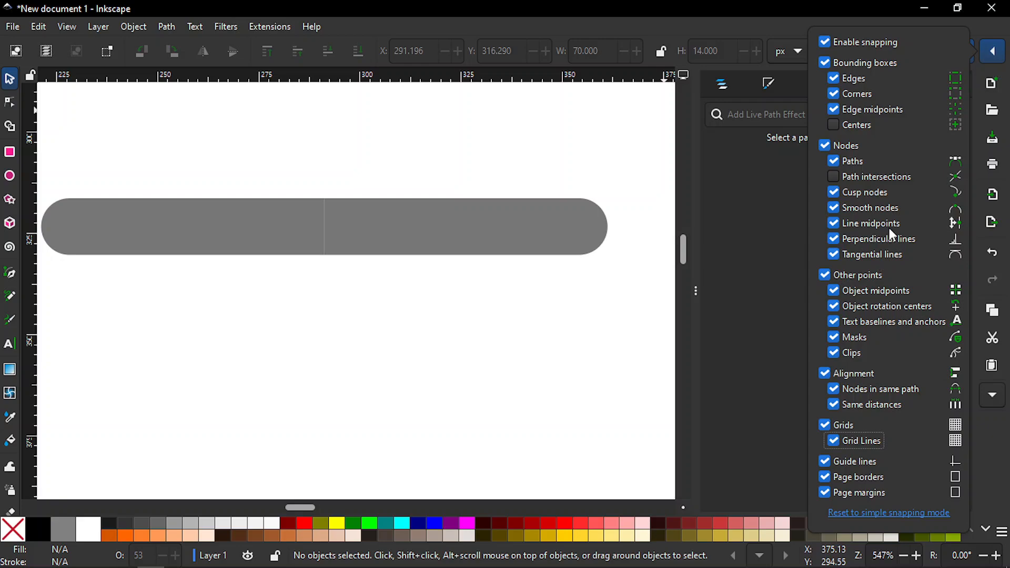
pyautogui.click(993, 53)
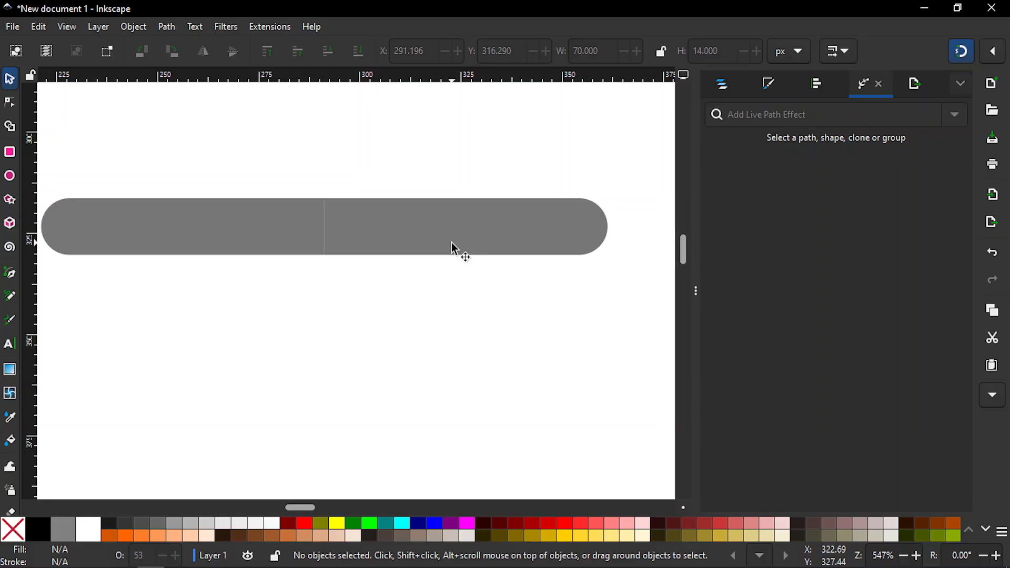
pyautogui.press('ctrl')
pyautogui.moveTo(448, 236); pyautogui.dragTo(447, 217)
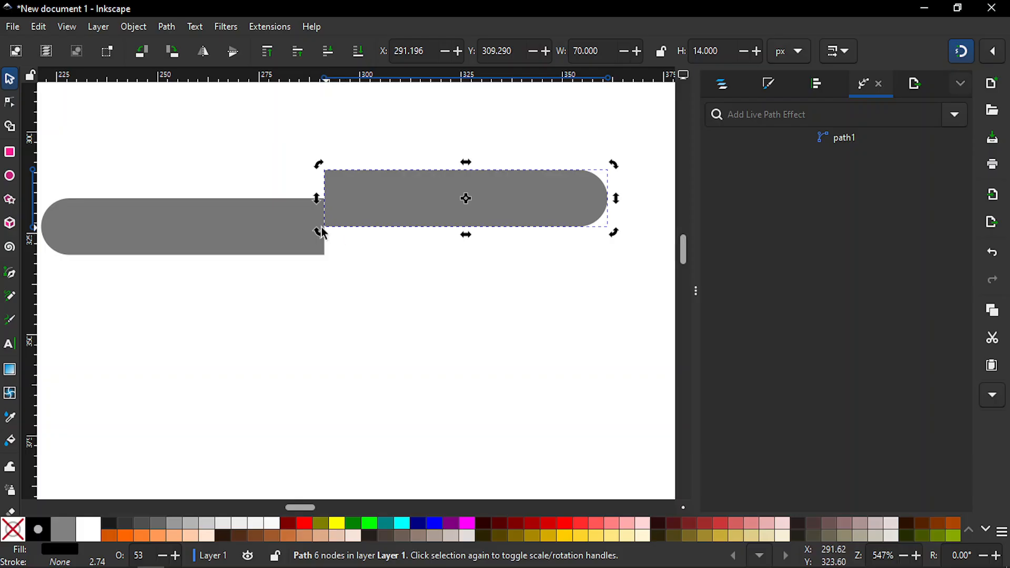
pyautogui.click(377, 315)
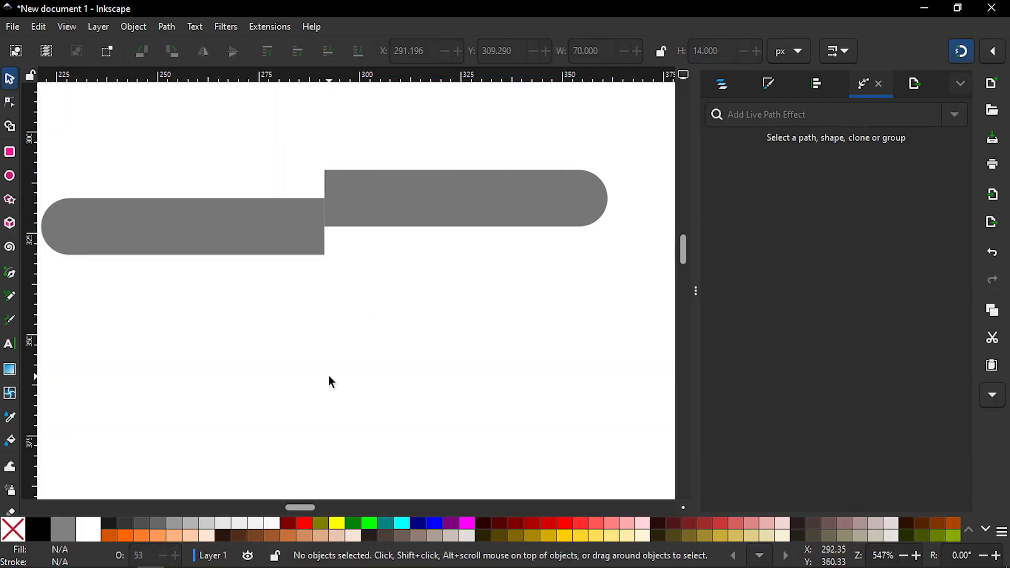
# - Unite the two offset bars into a single path with Union and check its nodes
pyautogui.press('-')
pyautogui.moveTo(109, 143); pyautogui.dragTo(571, 322)
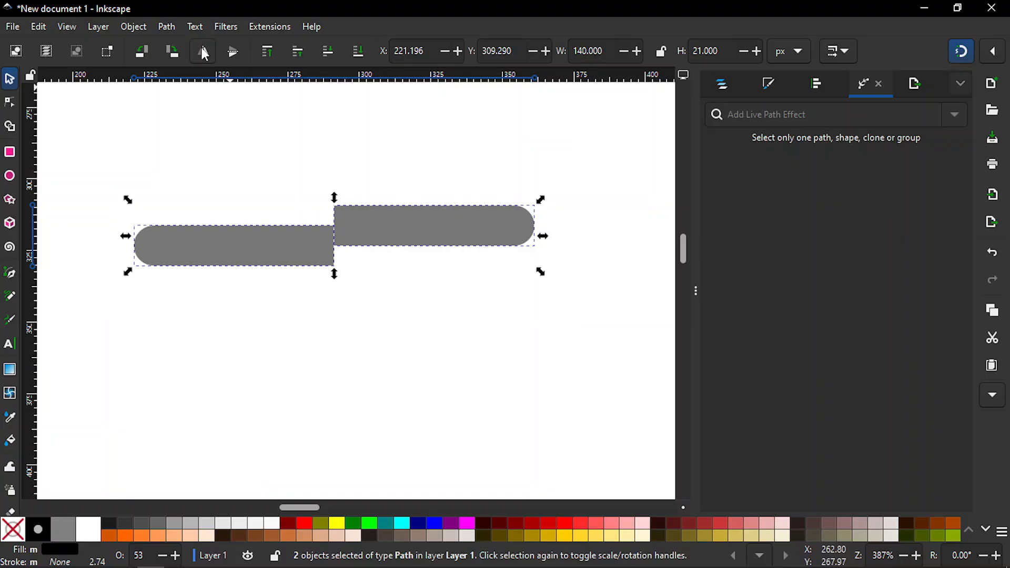
pyautogui.click(172, 25)
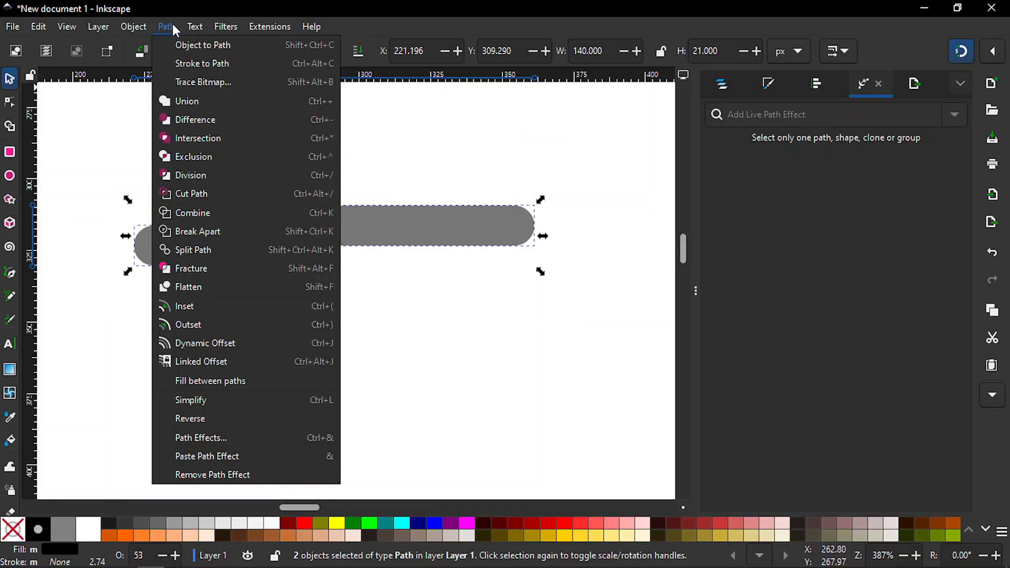
pyautogui.click(188, 102)
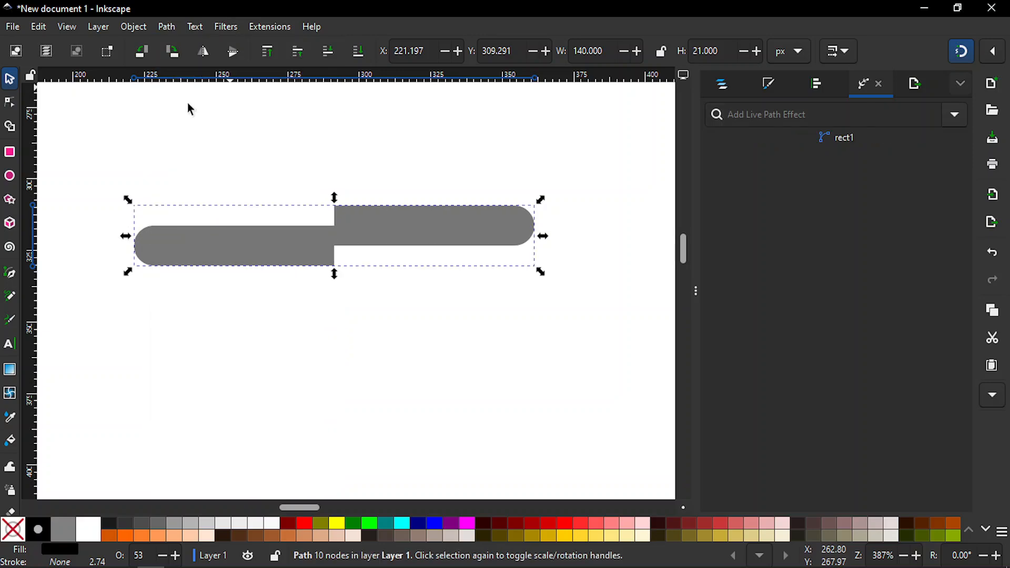
pyautogui.press('n')
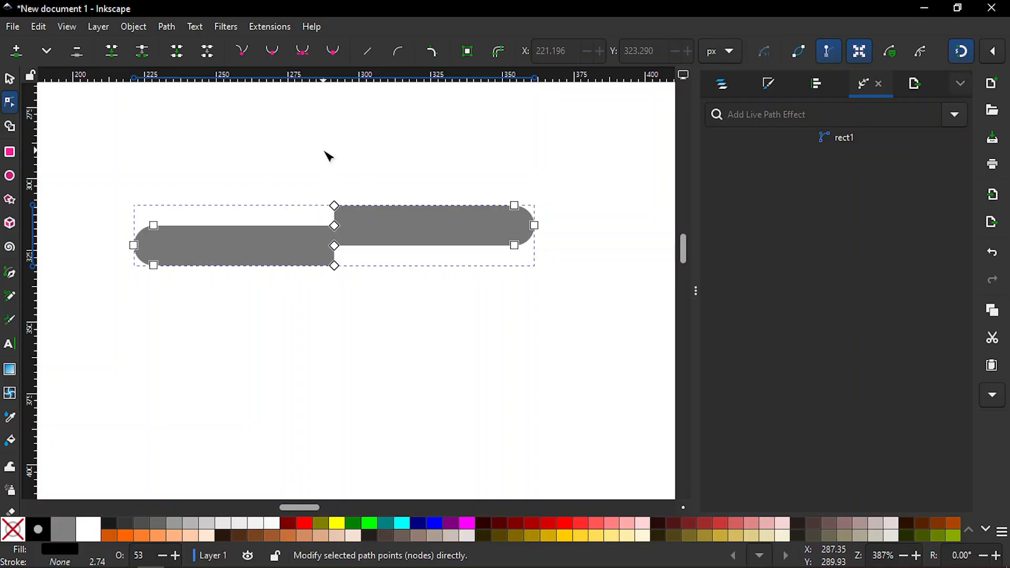
pyautogui.press('s')
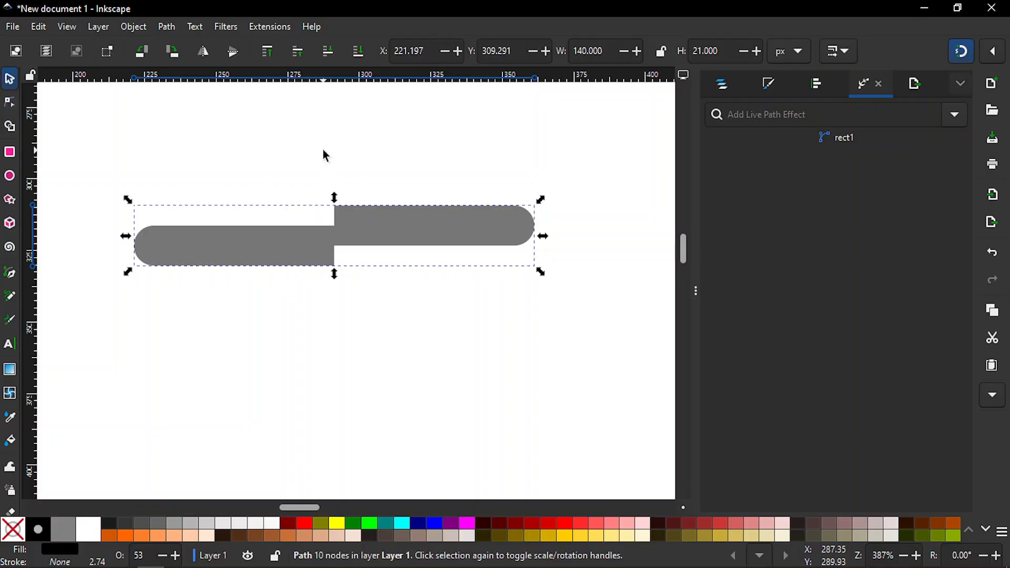
pyautogui.press('-')
pyautogui.press('-')
pyautogui.press('-')
pyautogui.press('-')
pyautogui.press('-')
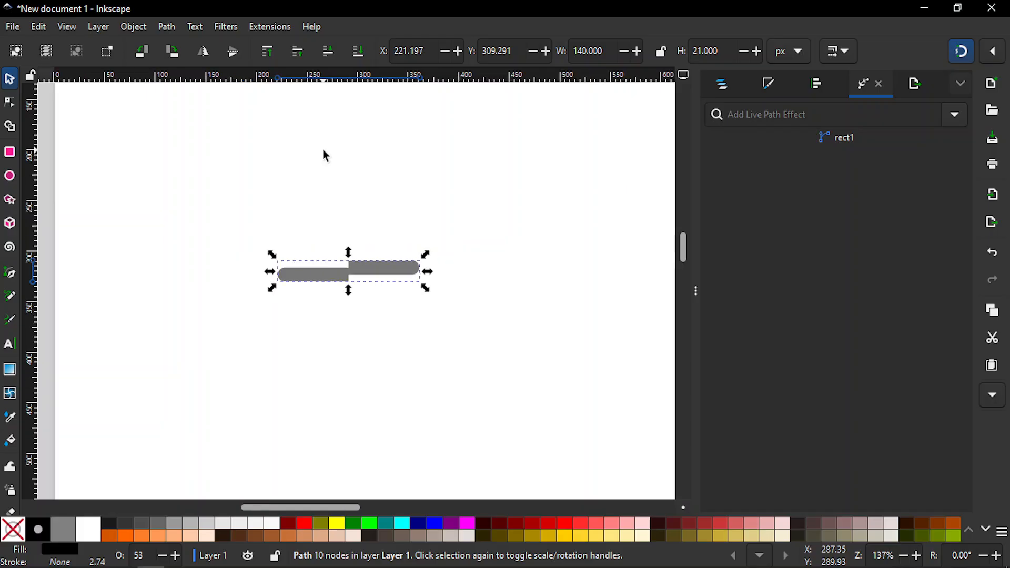
pyautogui.press('+')
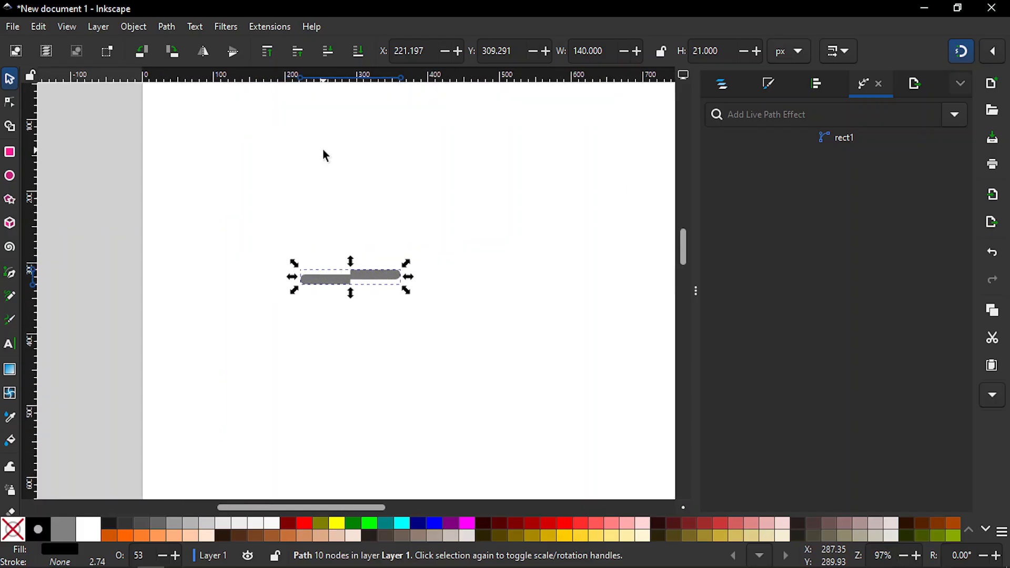
pyautogui.moveTo(683, 244); pyautogui.dragTo(685, 254)
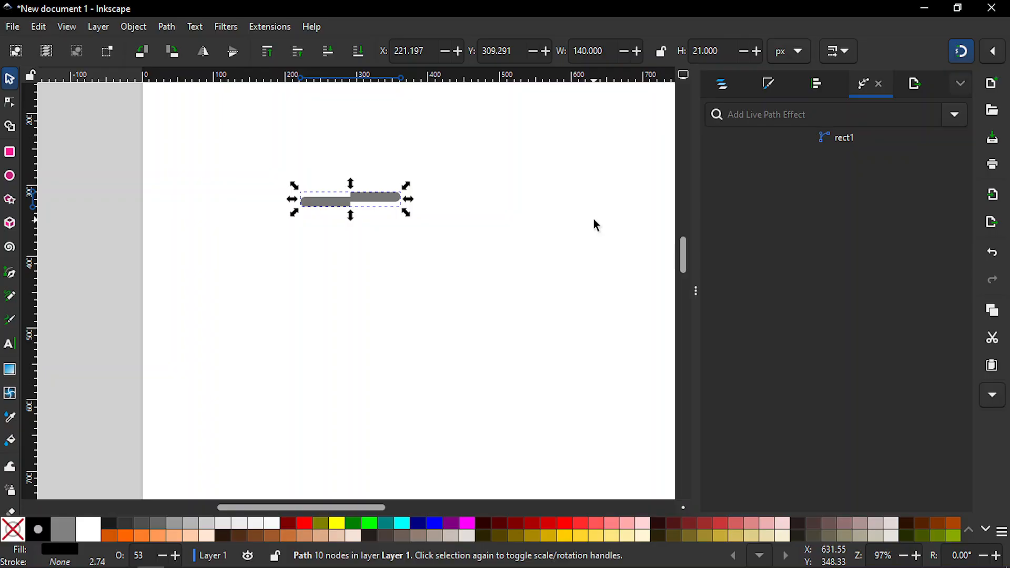
pyautogui.press('ctrl')
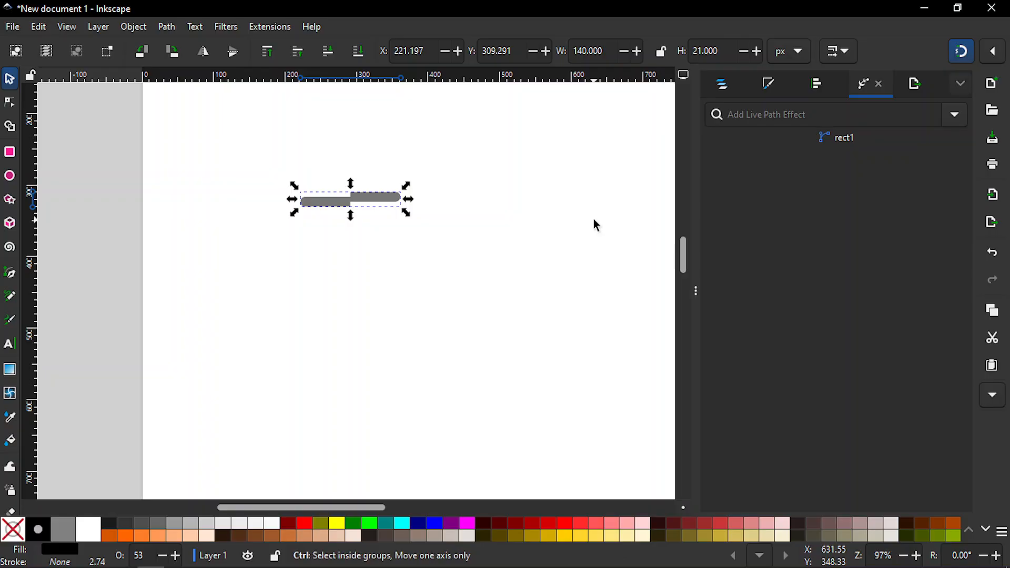
# - Convert the stepped shape to a path and duplicate it in place until 20 identical shapes are stacked
pyautogui.hotkey('shift', 'ctrl', 'c')
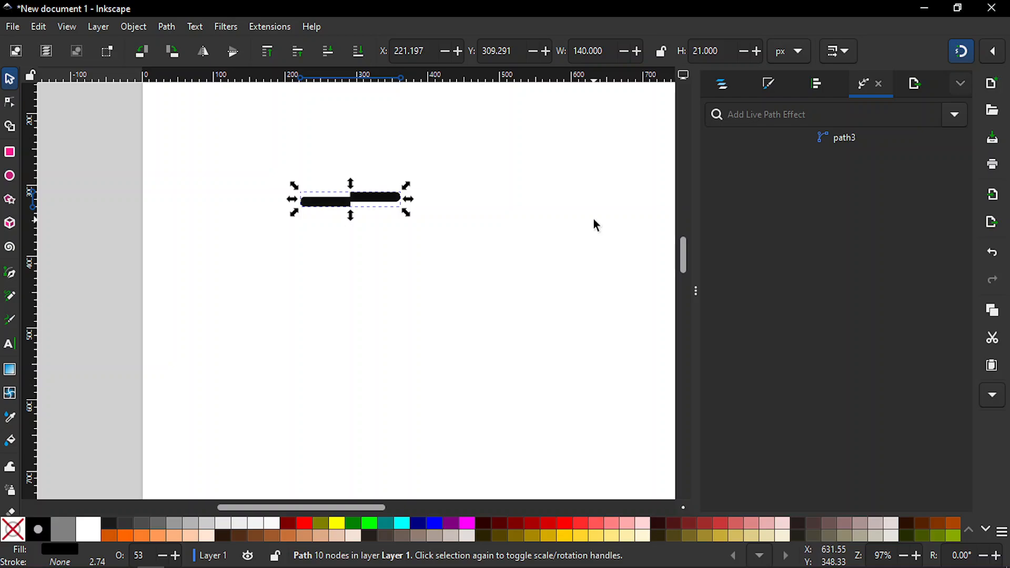
pyautogui.hotkey('ctrl', 'd')
pyautogui.hotkey('ctrl', 'd')
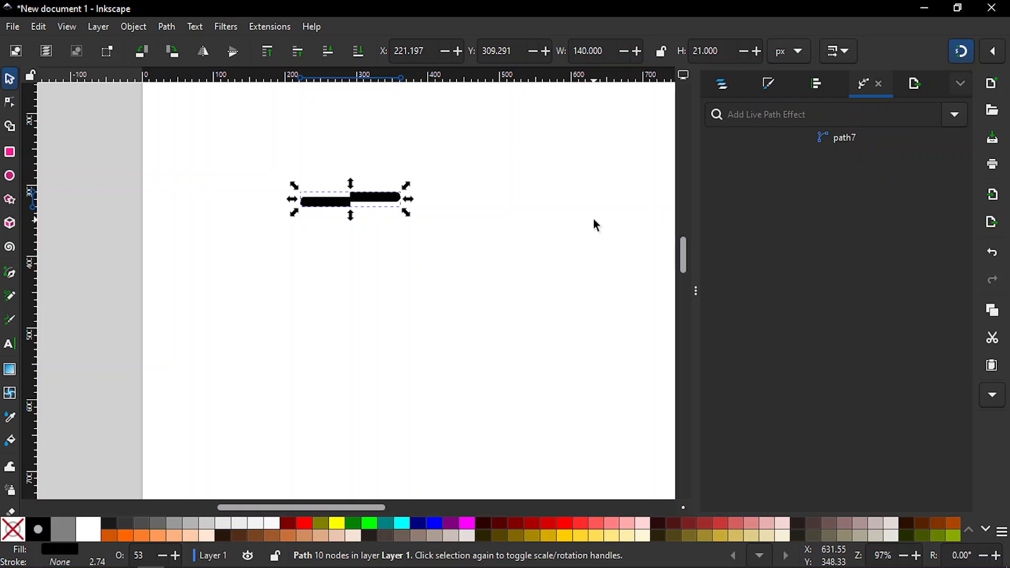
pyautogui.hotkey('ctrl', 'd')
pyautogui.hotkey('ctrl', 'd')
pyautogui.hotkey('ctrl', 'd')
pyautogui.hotkey('ctrl', 'd')
pyautogui.hotkey('ctrl', 'd')
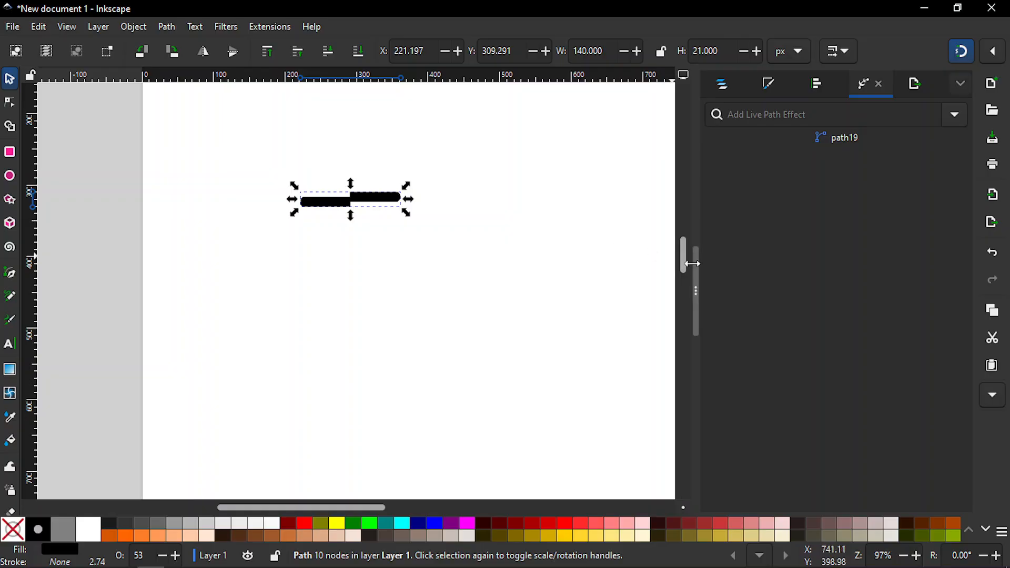
# - Move the topmost copy straight down the page to a Y position of about 1136 px
pyautogui.press('-')
pyautogui.press('-')
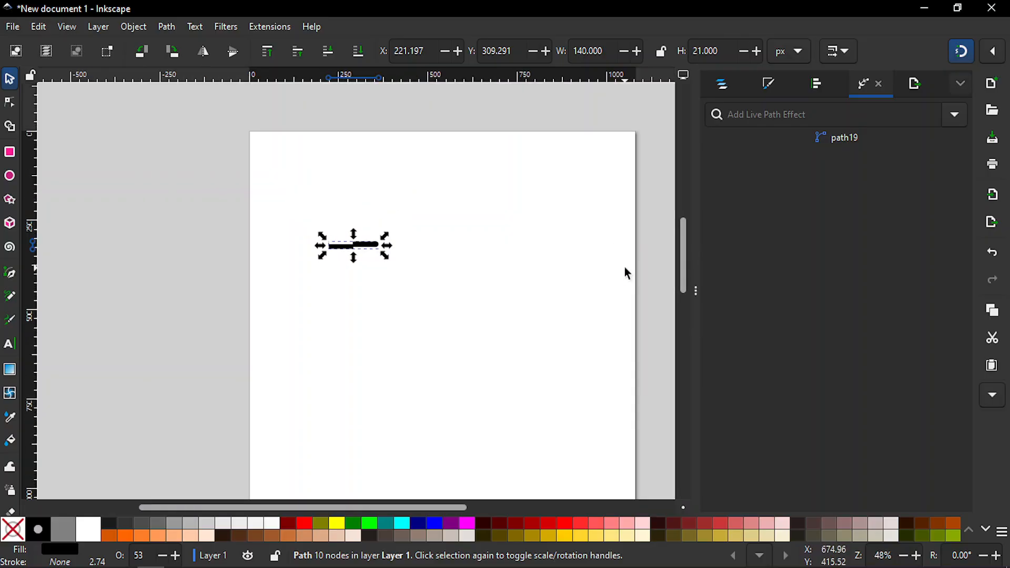
pyautogui.moveTo(687, 267); pyautogui.dragTo(691, 281)
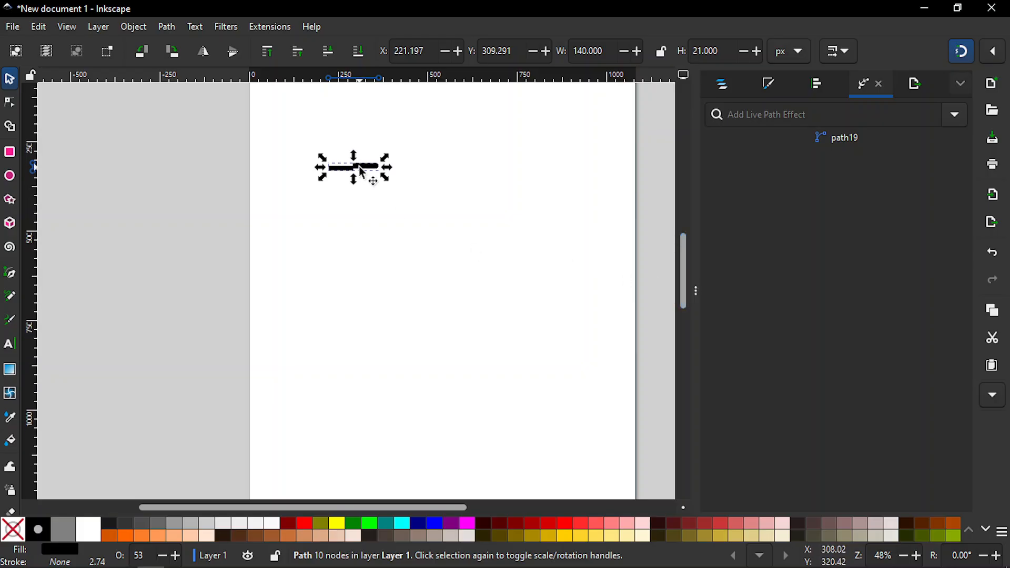
pyautogui.moveTo(362, 172); pyautogui.dragTo(372, 467)
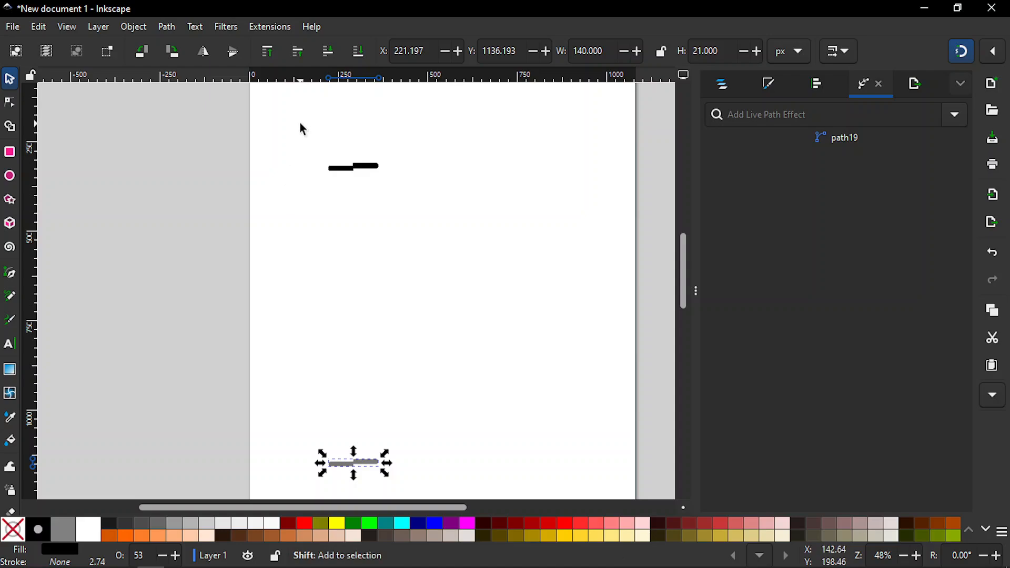
# - Select all 20 stepped shapes and distribute their centers evenly in the vertical direction
pyautogui.moveTo(300, 124); pyautogui.dragTo(410, 198)
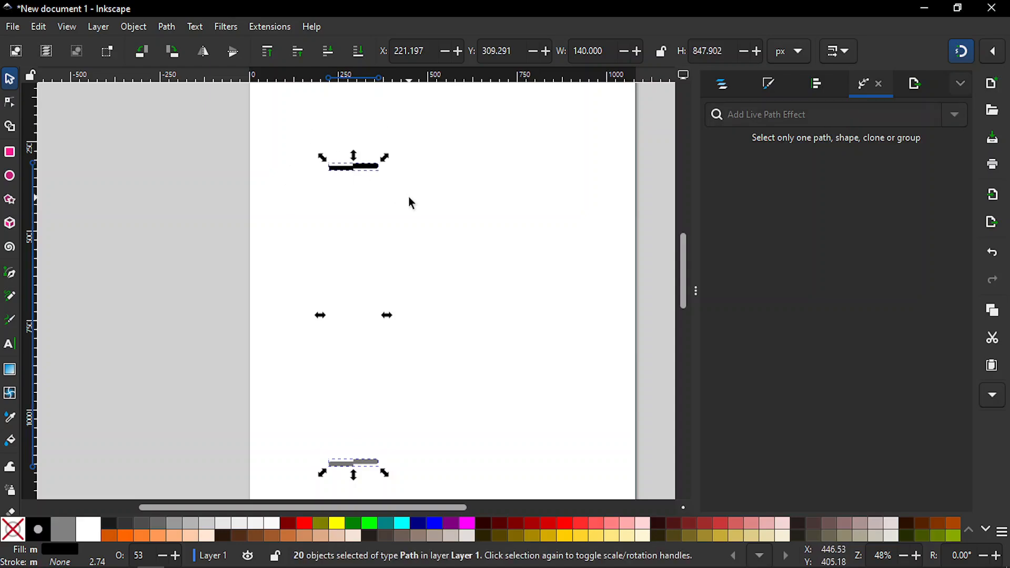
pyautogui.click(814, 84)
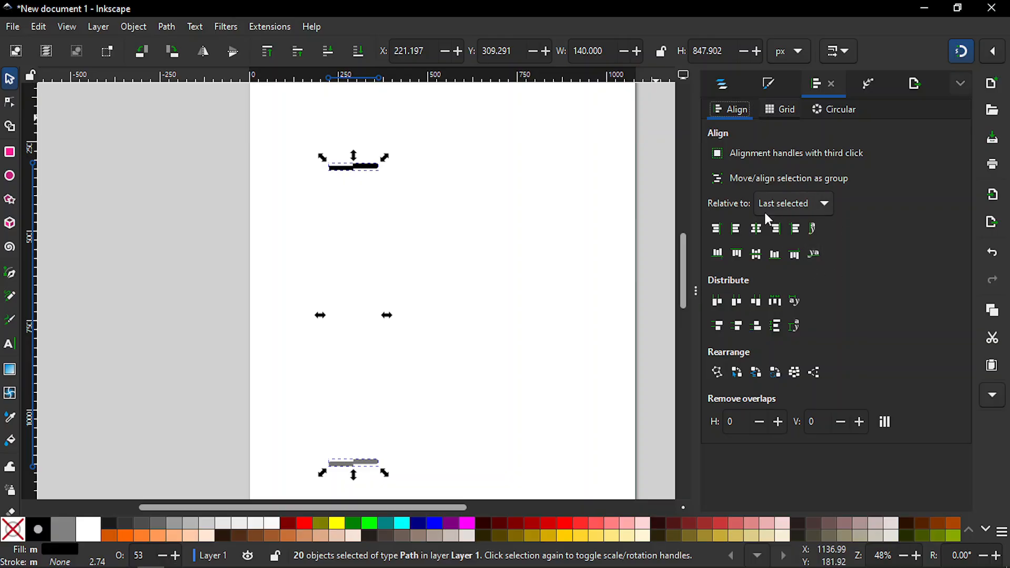
pyautogui.click(739, 326)
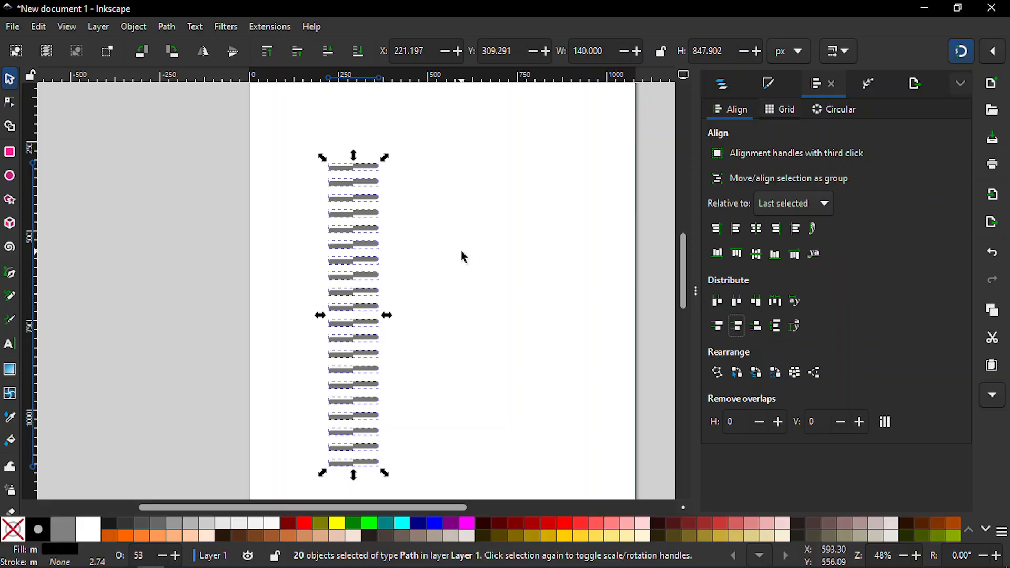
pyautogui.click(462, 252)
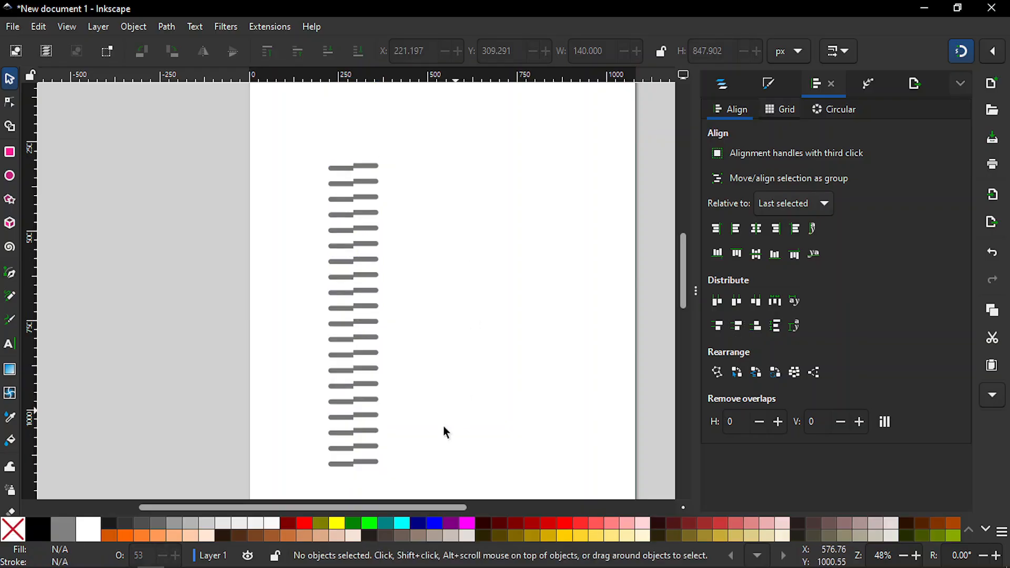
# - Draw a straight vertical Pen line from the top shape's upper inner corner to the bottom shape's lower inner corner
pyautogui.moveTo(687, 283); pyautogui.dragTo(687, 291)
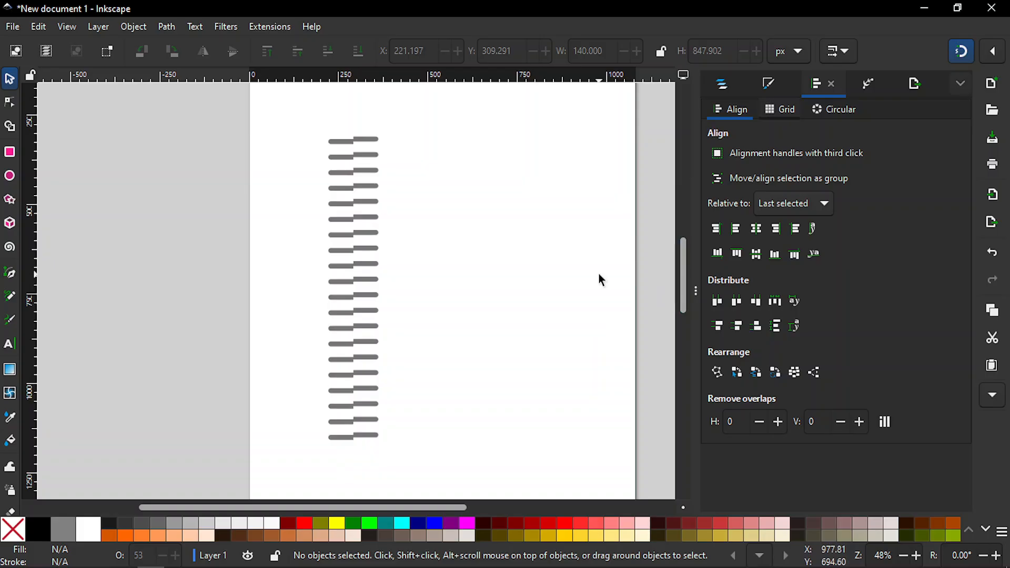
pyautogui.scroll(4, 600, 276)
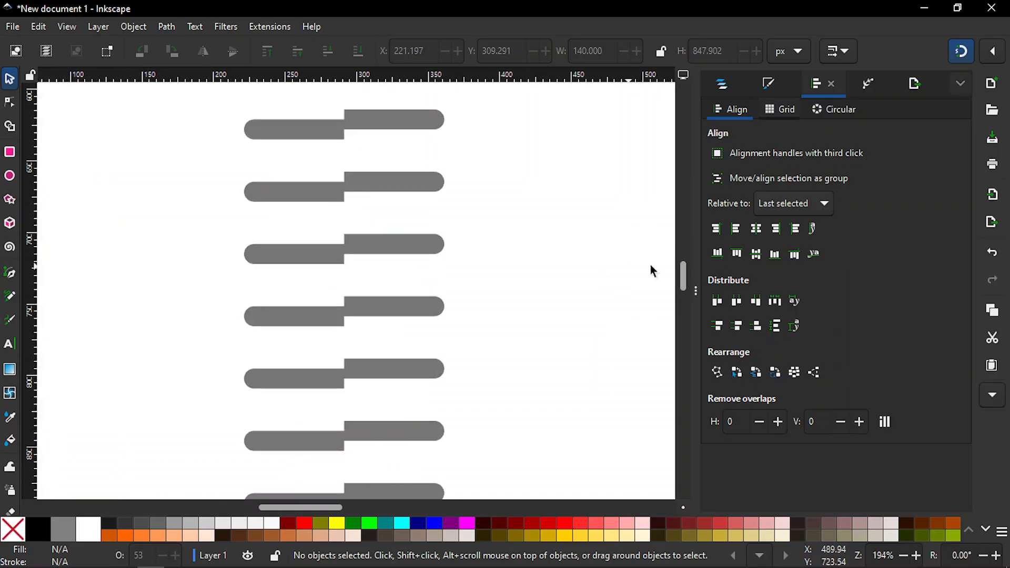
pyautogui.moveTo(685, 276); pyautogui.dragTo(686, 249)
pyautogui.press('+')
pyautogui.press('+')
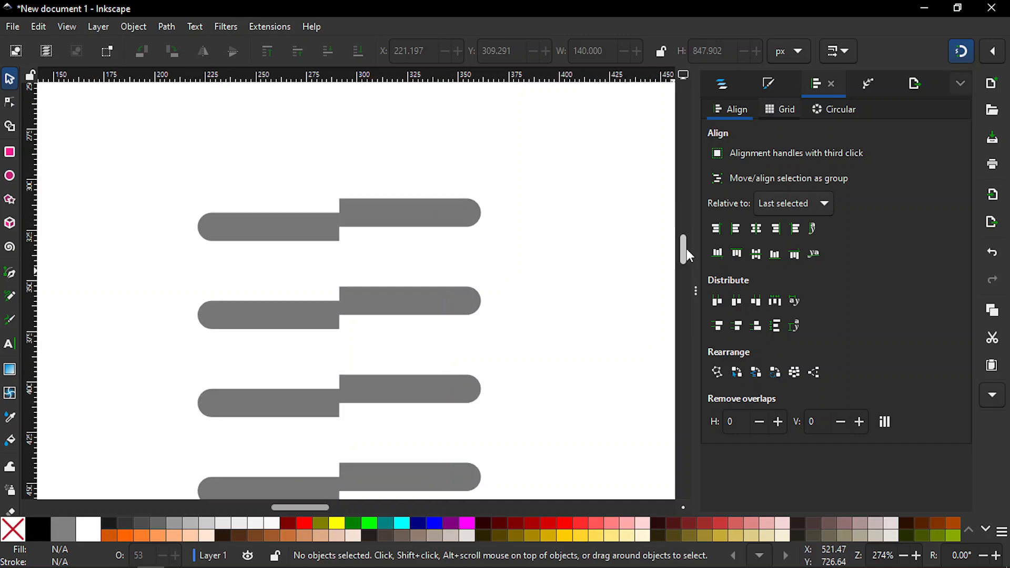
pyautogui.scroll(5, 687, 249)
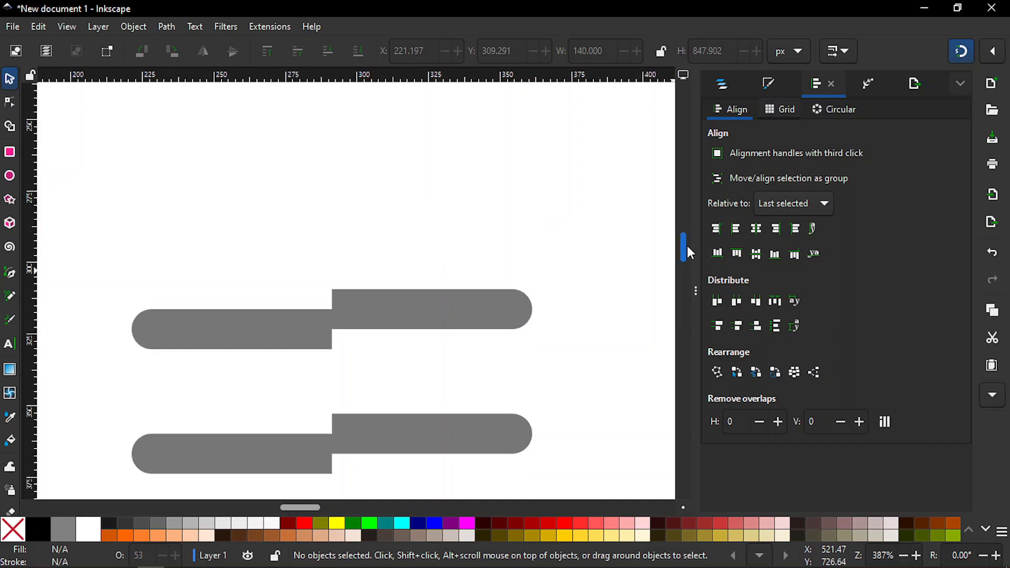
pyautogui.scroll(-1, 689, 263)
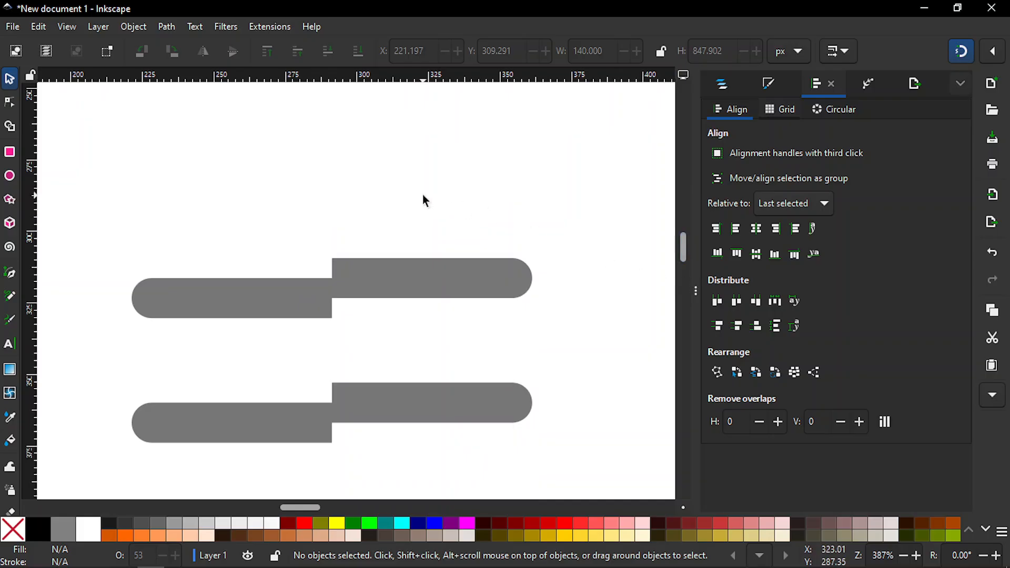
pyautogui.press('+')
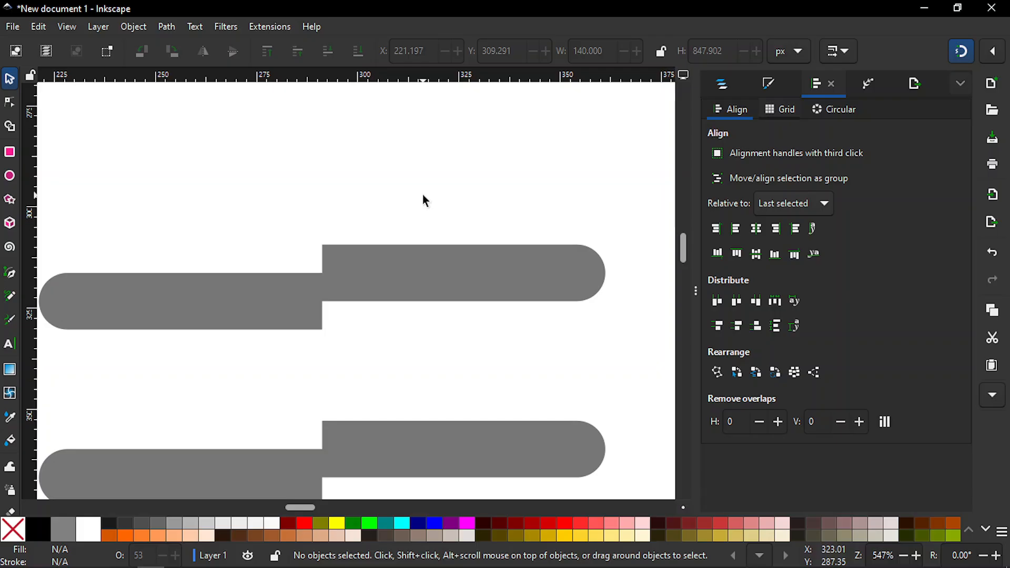
pyautogui.press('b')
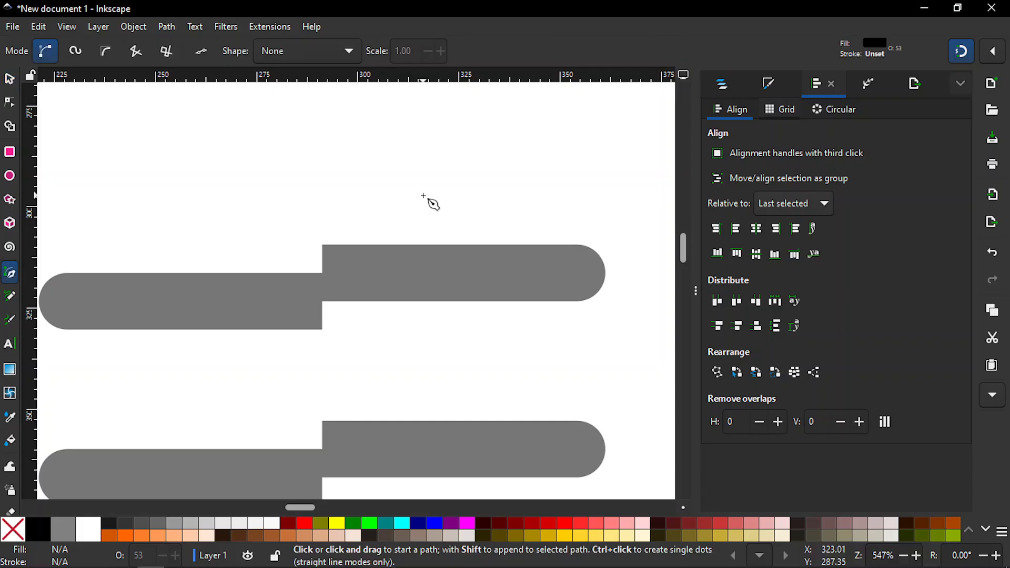
pyautogui.click(322, 246)
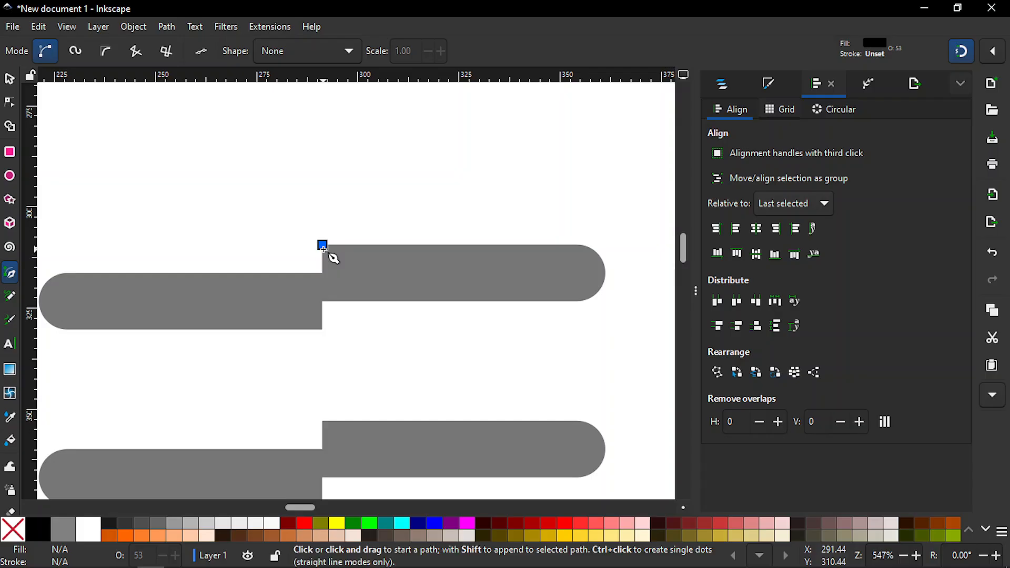
pyautogui.moveTo(683, 244); pyautogui.dragTo(690, 301)
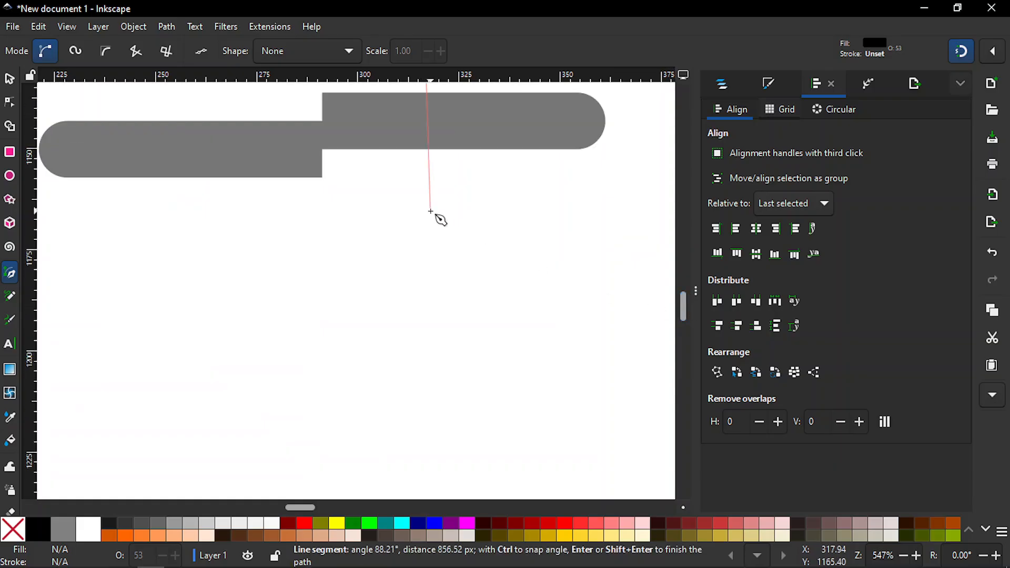
pyautogui.doubleClick(325, 182)
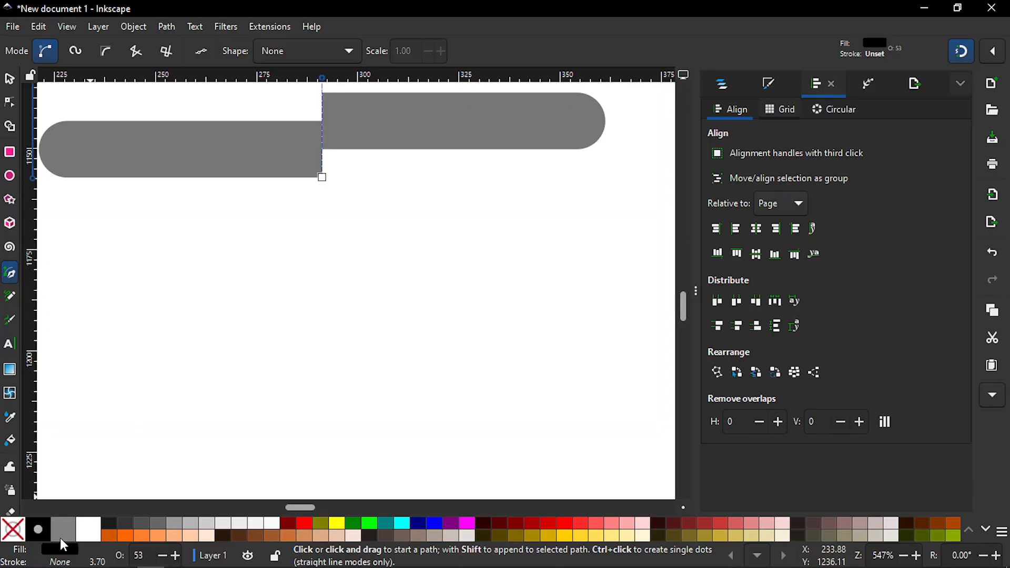
# - Remove the vertical line's fill and give it a black stroke
pyautogui.click(14, 533)
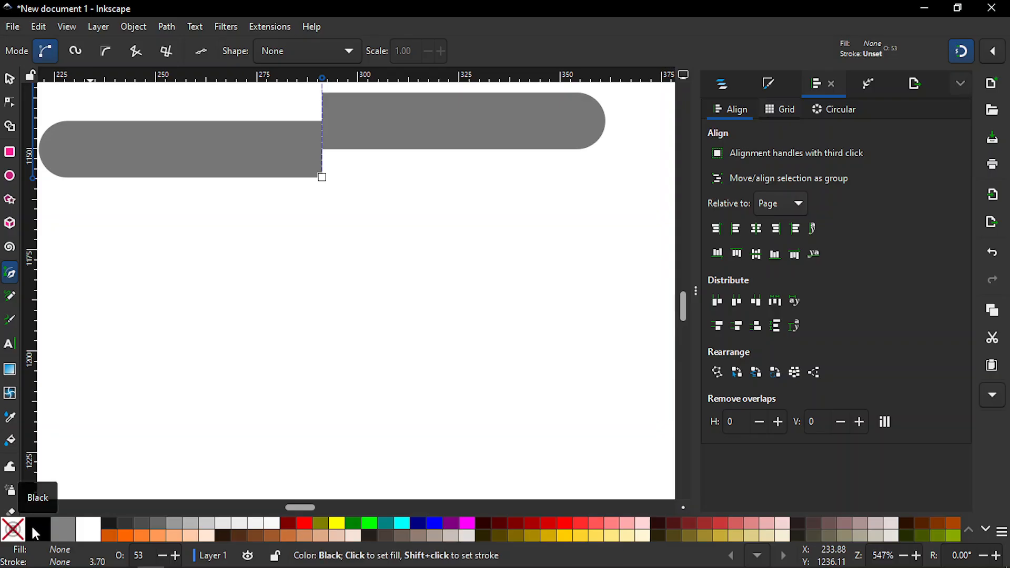
pyautogui.keyDown('shift'); pyautogui.click(33, 528); pyautogui.keyUp('shift')
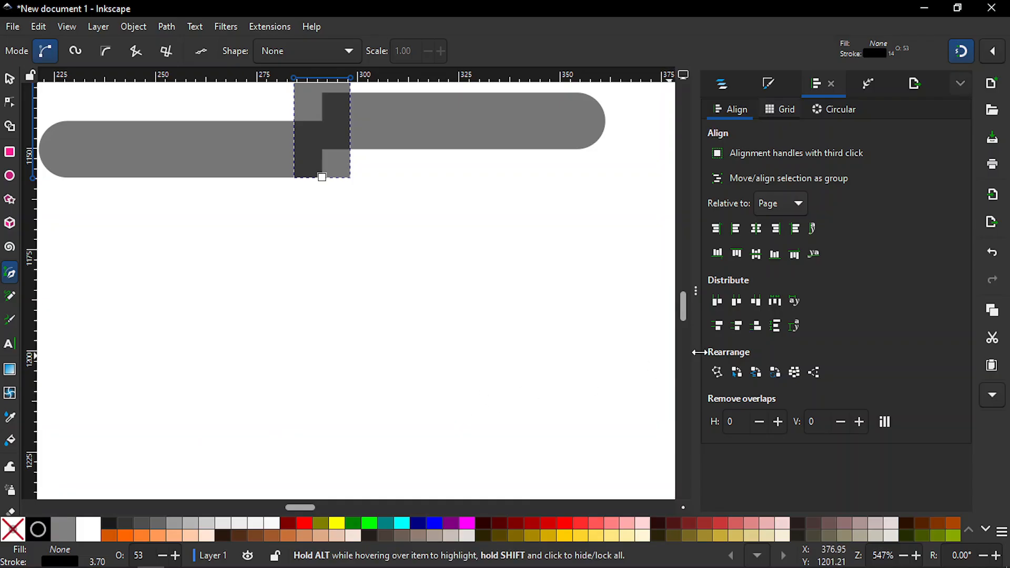
pyautogui.press('-')
pyautogui.press('-')
pyautogui.press('-')
pyautogui.press('-')
pyautogui.press('-')
pyautogui.moveTo(681, 315); pyautogui.dragTo(678, 260)
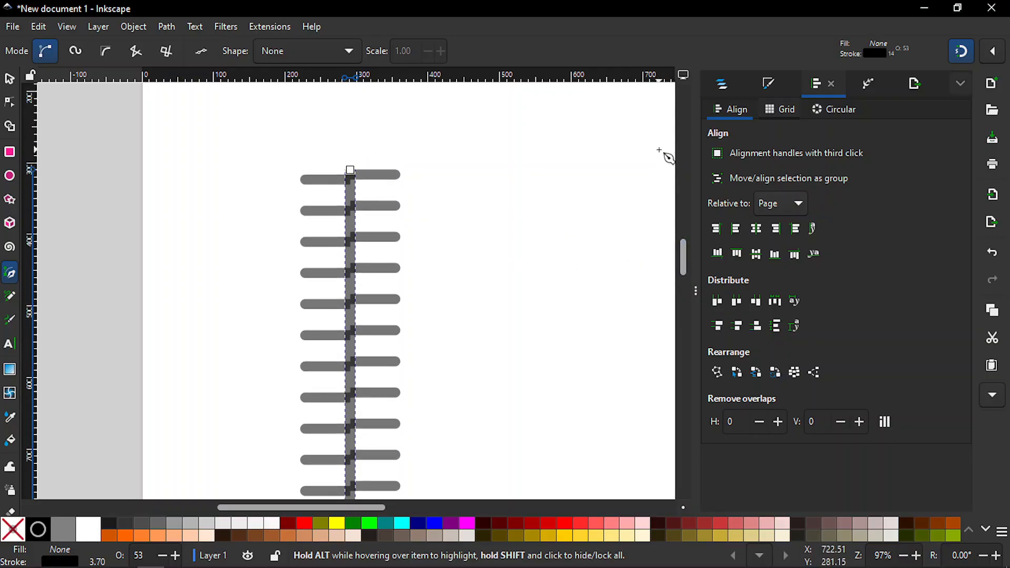
# - Set the unit of the vertical line's stroke width to px in its stroke style
pyautogui.click(766, 84)
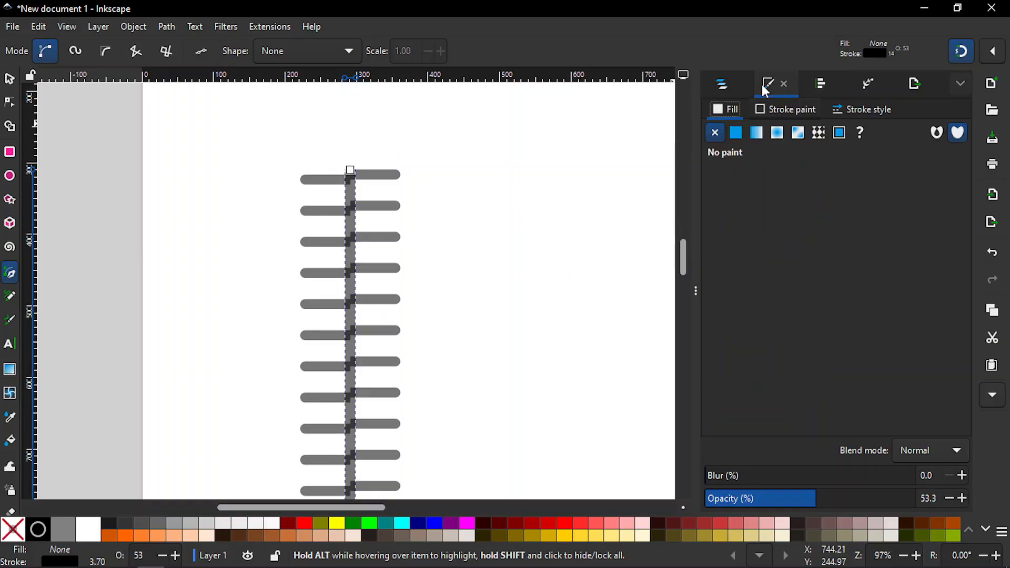
pyautogui.click(843, 110)
pyautogui.click(821, 137)
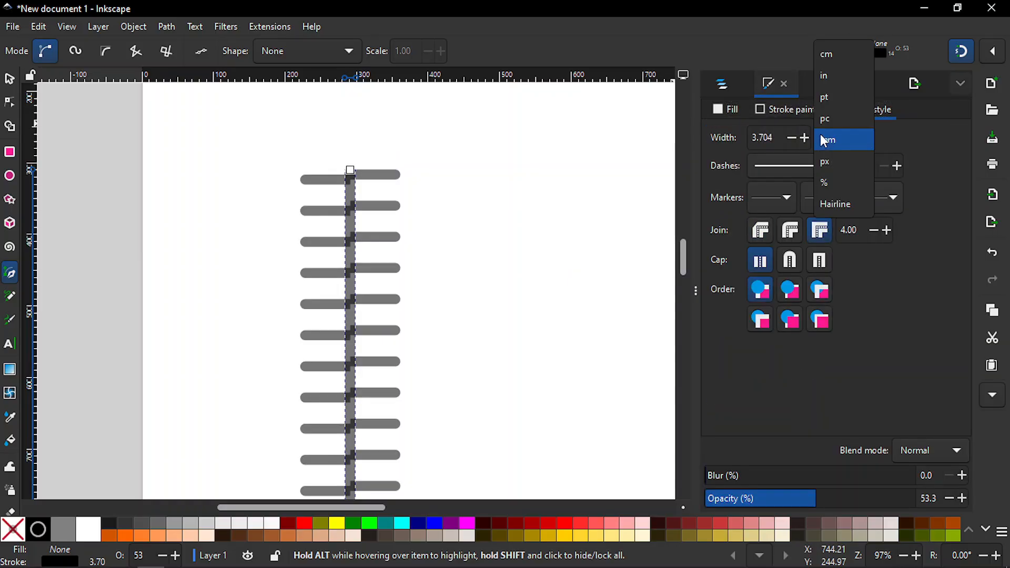
pyautogui.click(823, 161)
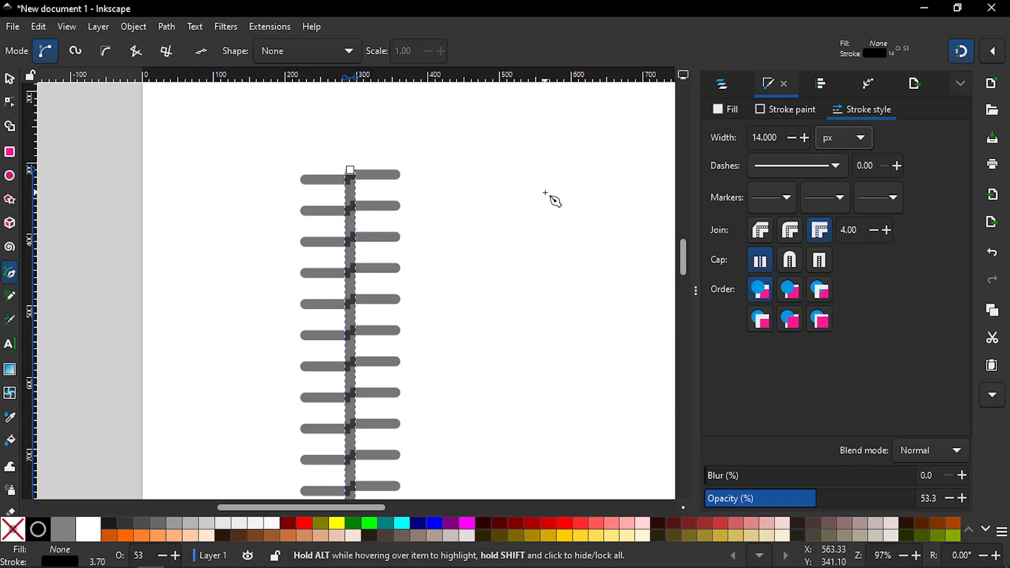
# - Check the vertical line's end nodes and convert its stroke to a path
pyautogui.press('n')
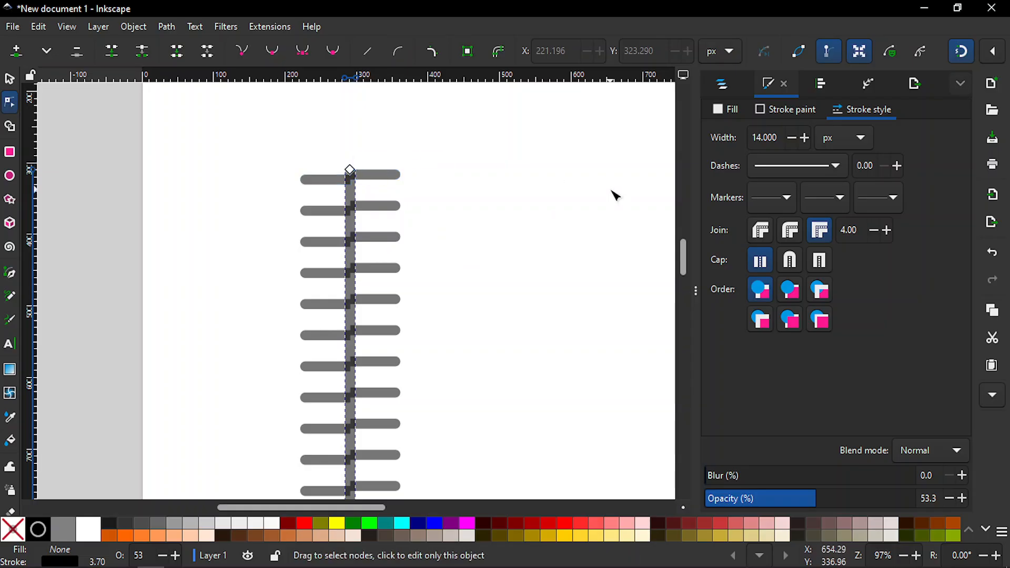
pyautogui.press('-')
pyautogui.press('-')
pyautogui.moveTo(683, 239); pyautogui.dragTo(683, 252)
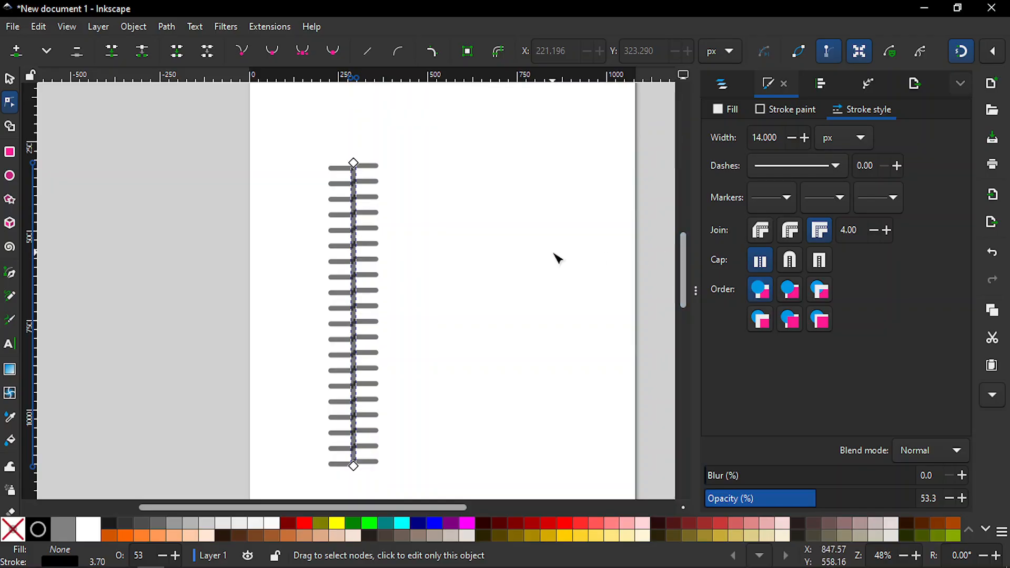
pyautogui.press('+')
pyautogui.press('+')
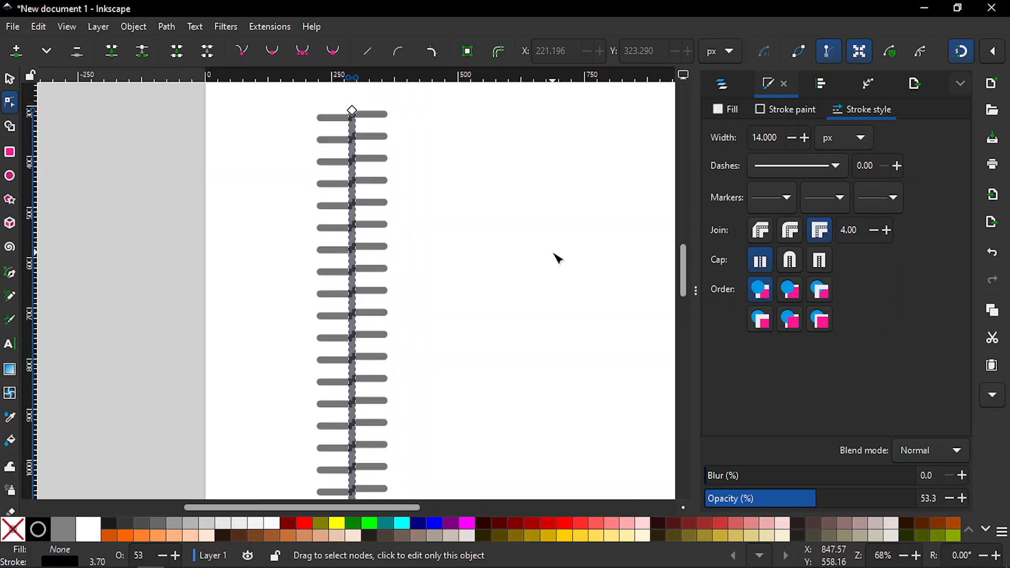
pyautogui.moveTo(684, 274); pyautogui.dragTo(684, 266)
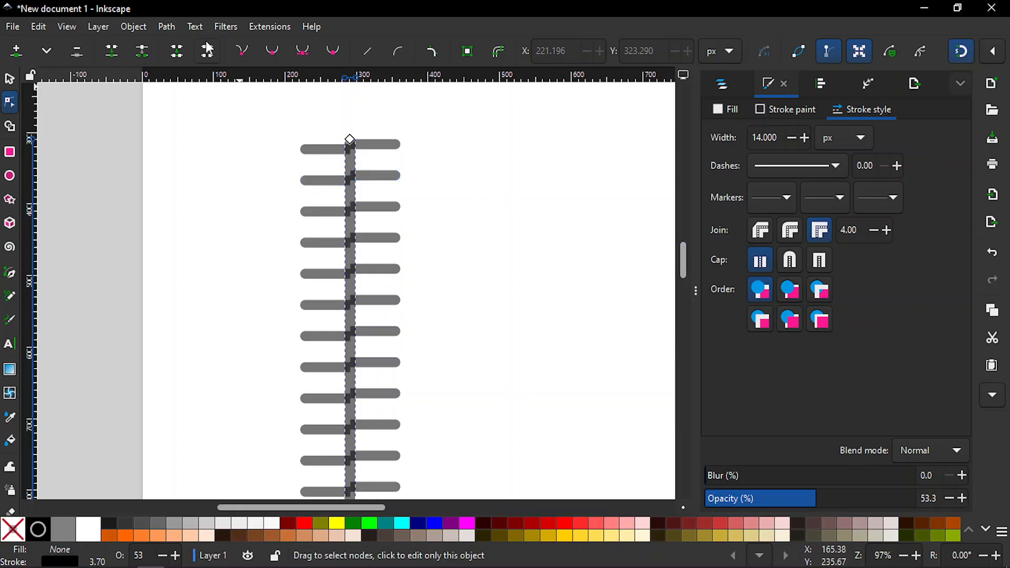
pyautogui.click(167, 27)
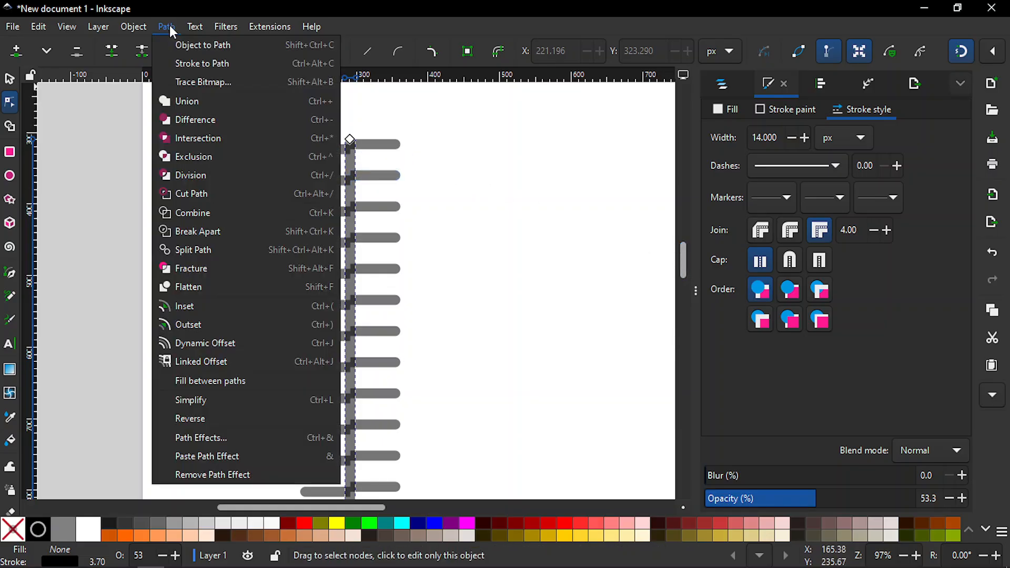
pyautogui.click(184, 62)
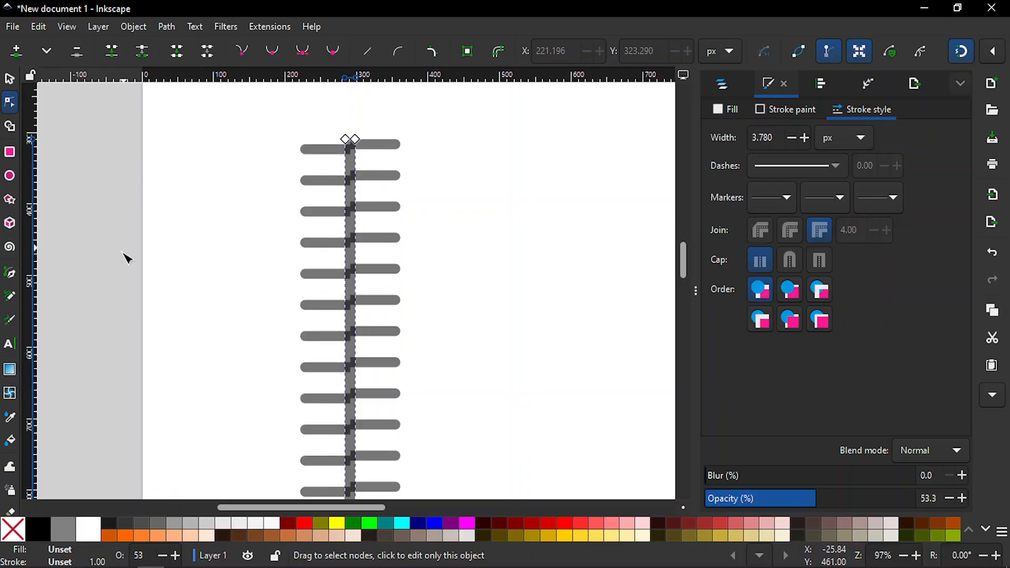
# - Fill the converted vertical bar with black and remove its stroke
pyautogui.click(38, 528)
pyautogui.keyDown('shift'); pyautogui.click(16, 530); pyautogui.keyUp('shift')
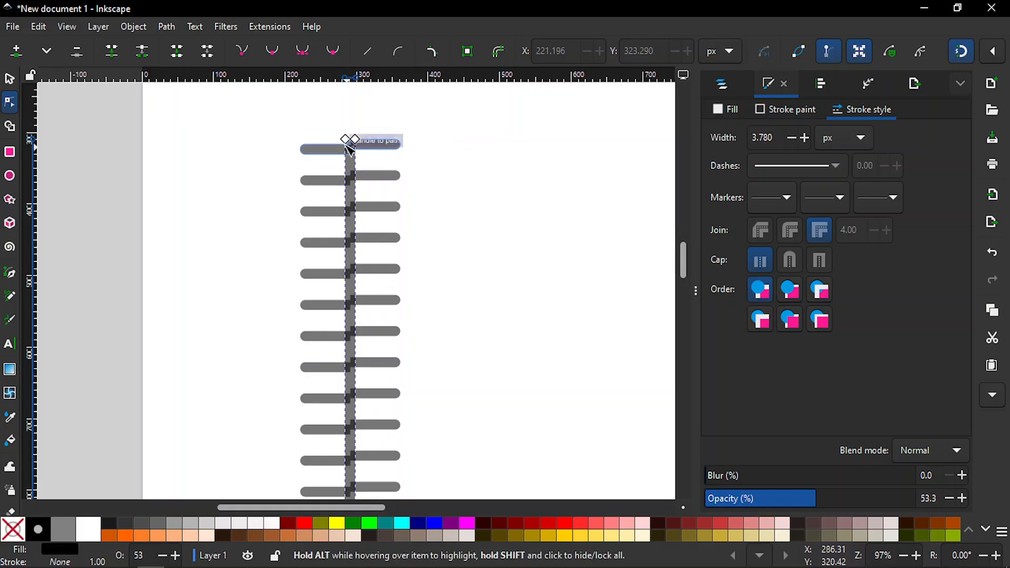
pyautogui.moveTo(685, 263)
pyautogui.mouseDown()
pyautogui.moveTo(686, 291)
pyautogui.moveTo(679, 262)
pyautogui.mouseUp()
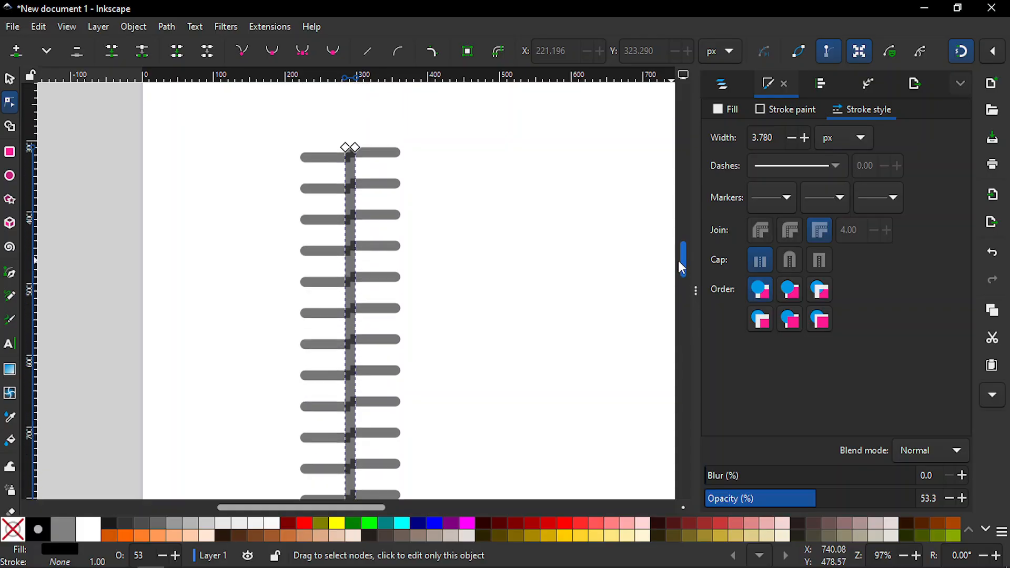
pyautogui.press('-')
pyautogui.press('-')
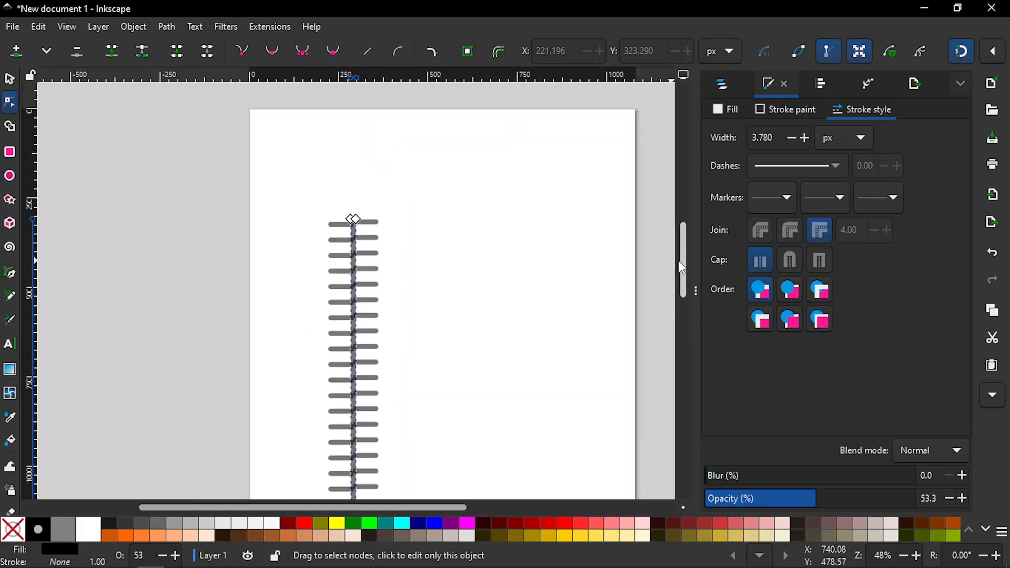
# - Select the 20 stepped shapes together with the vertical bar and unite them into a single path with Union
pyautogui.moveTo(683, 270); pyautogui.dragTo(685, 282)
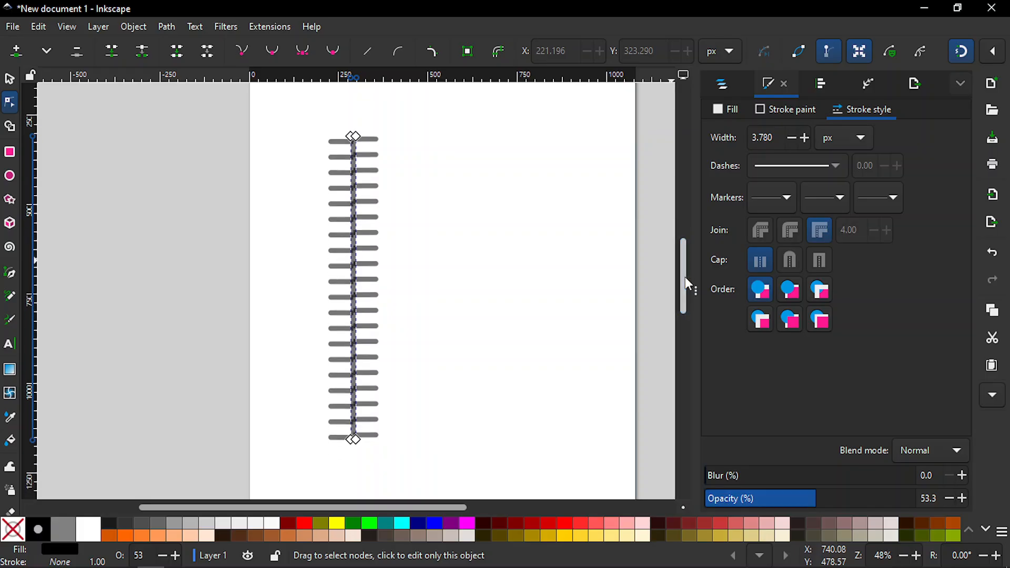
pyautogui.press('s')
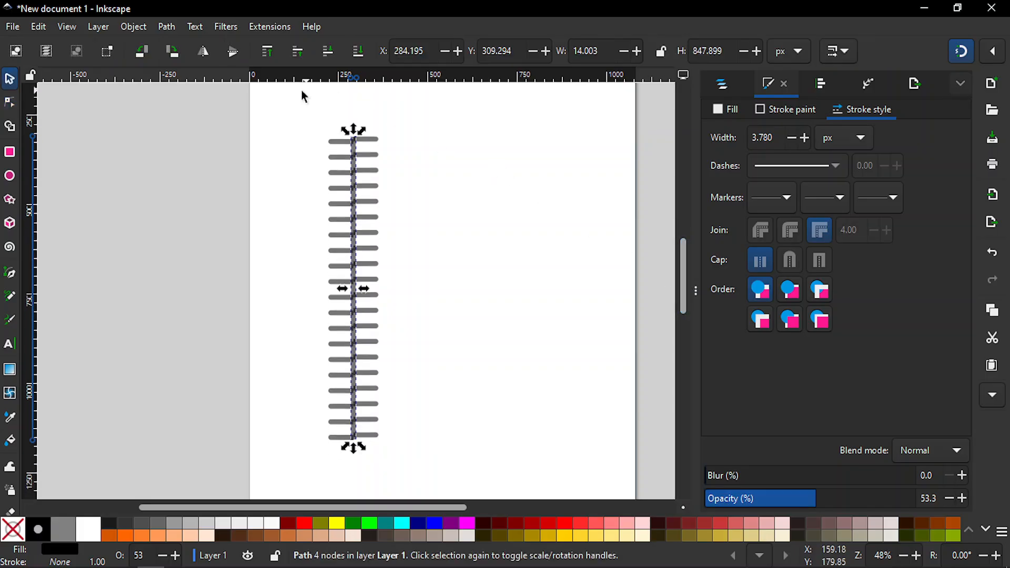
pyautogui.moveTo(285, 105); pyautogui.dragTo(428, 467)
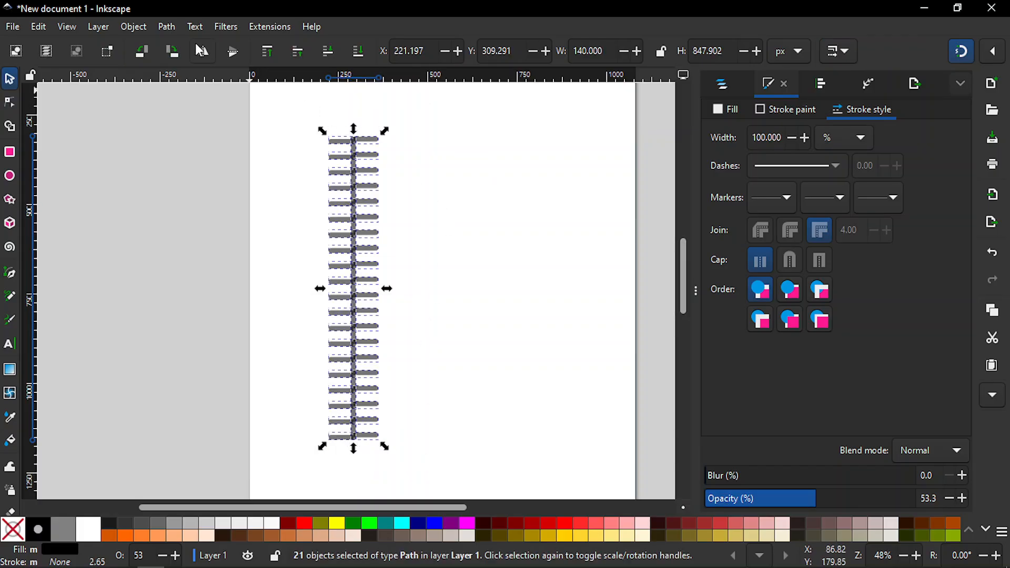
pyautogui.click(167, 27)
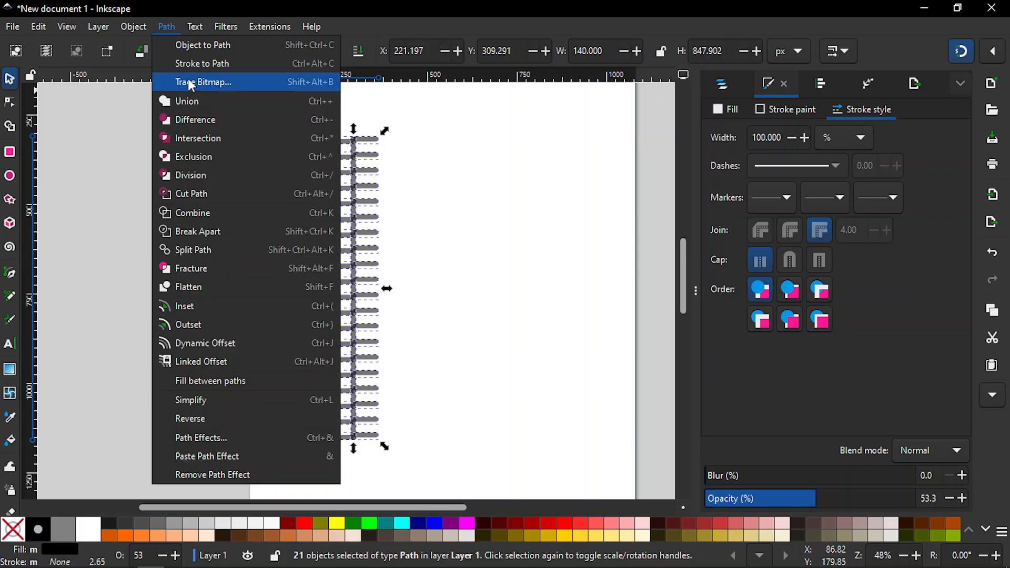
pyautogui.click(189, 100)
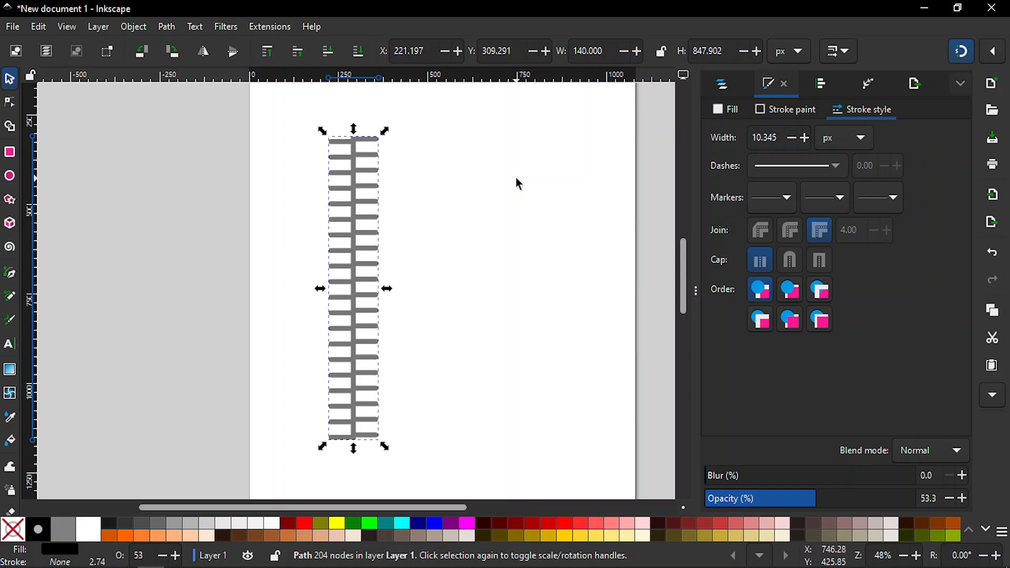
# - Examine the united path's nodes along the bar, at its bottom end and at its top end
pyautogui.press('n')
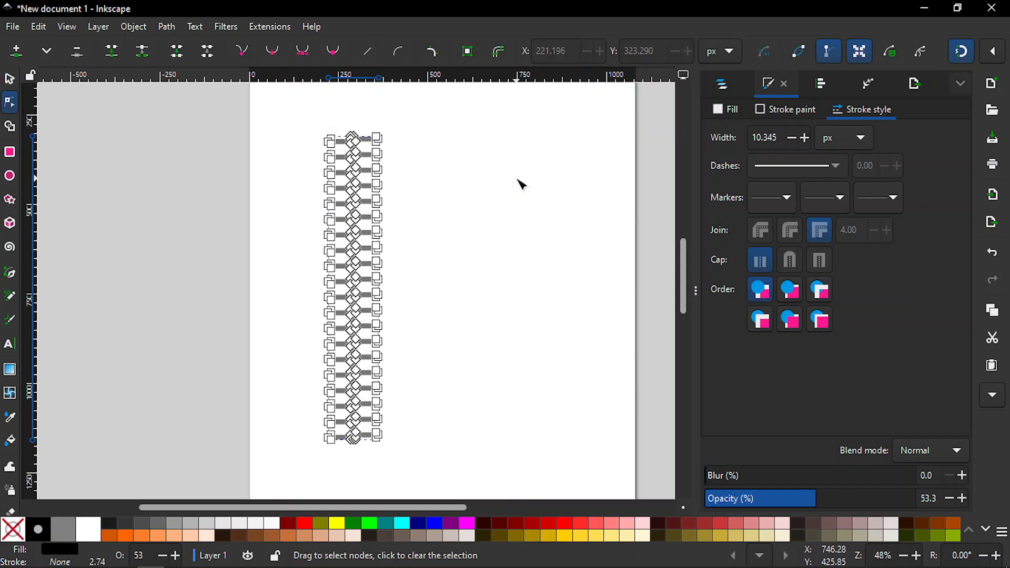
pyautogui.press('+')
pyautogui.press('+')
pyautogui.press('+')
pyautogui.press('+')
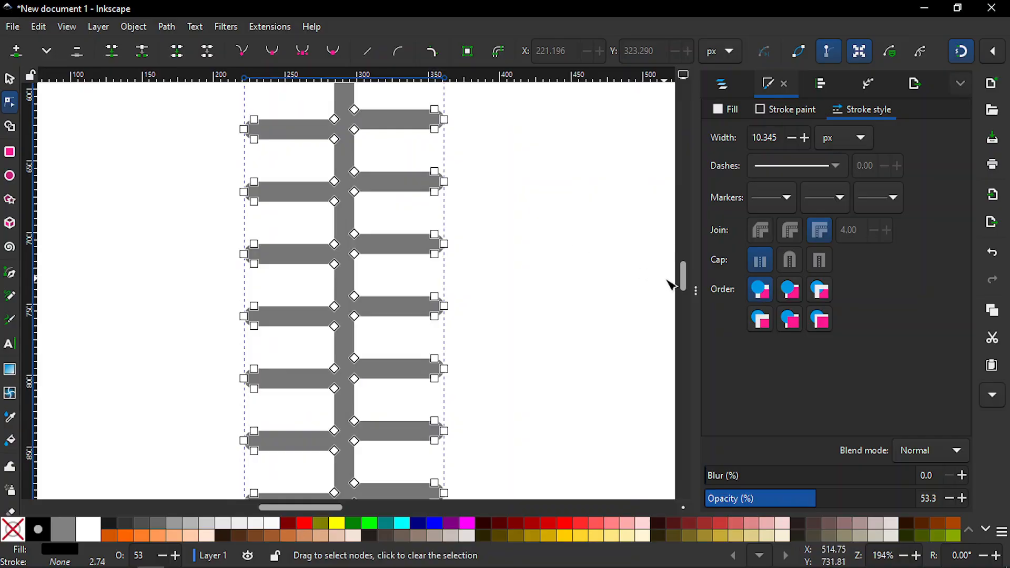
pyautogui.moveTo(682, 280)
pyautogui.mouseDown()
pyautogui.moveTo(685, 248)
pyautogui.moveTo(694, 312)
pyautogui.mouseUp()
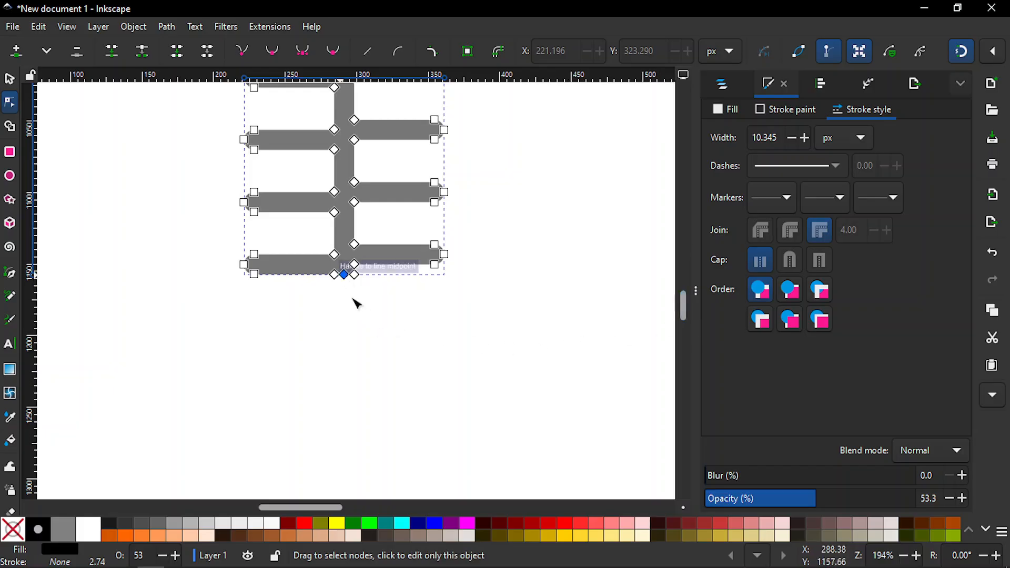
pyautogui.moveTo(679, 314)
pyautogui.mouseDown()
pyautogui.moveTo(689, 241)
pyautogui.moveTo(686, 251)
pyautogui.mouseUp()
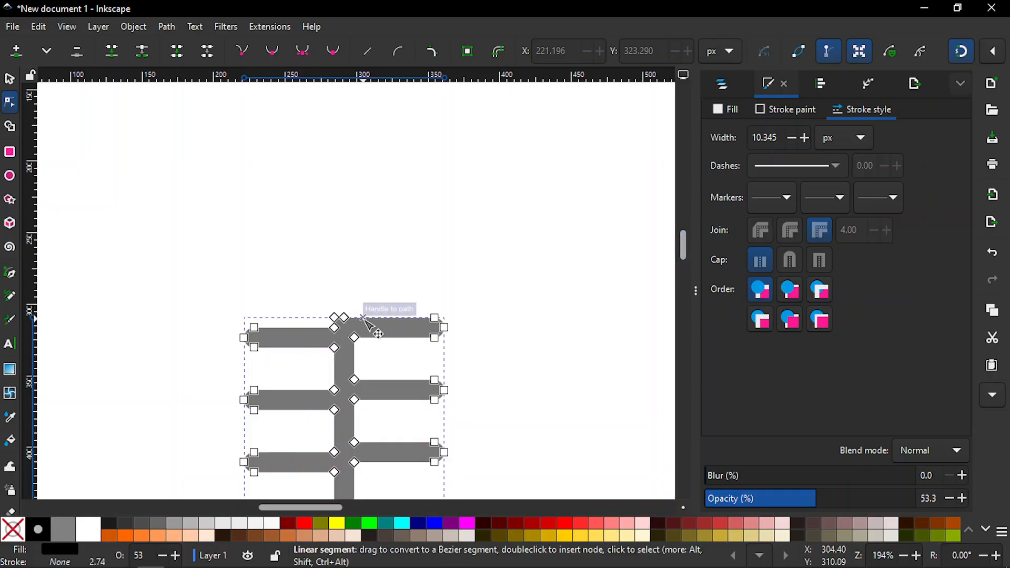
pyautogui.moveTo(682, 258); pyautogui.dragTo(687, 311)
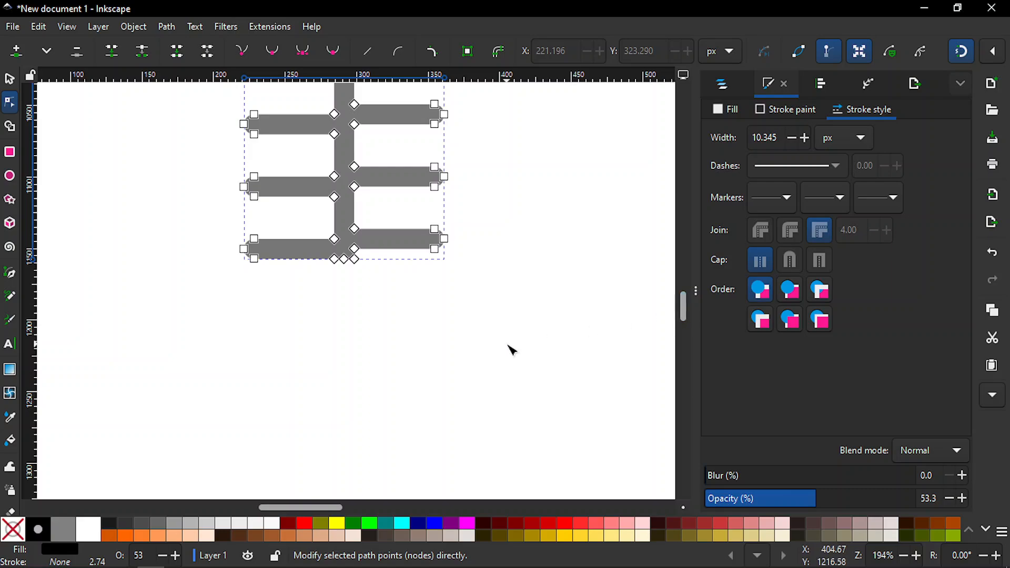
# - Delete the two surplus nodes on the bottom edge of the vertical bar, keeping its outer corner node
pyautogui.press('z')
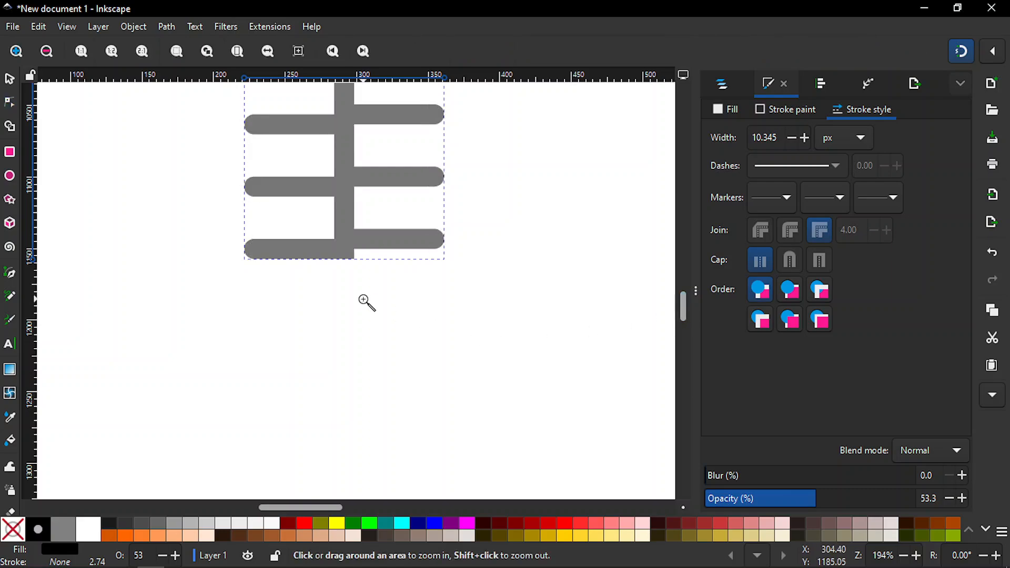
pyautogui.moveTo(316, 244); pyautogui.dragTo(374, 288)
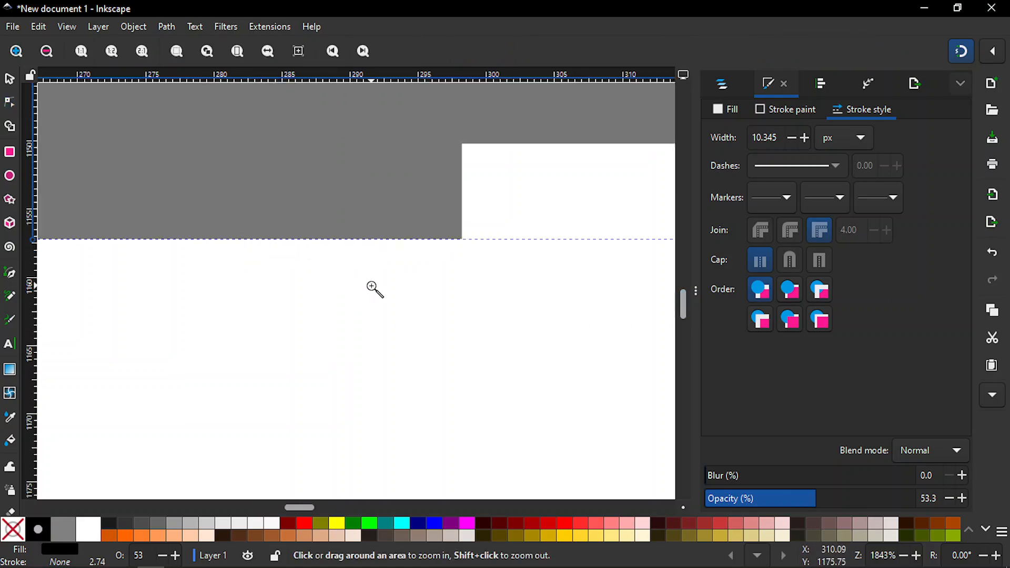
pyautogui.press('n')
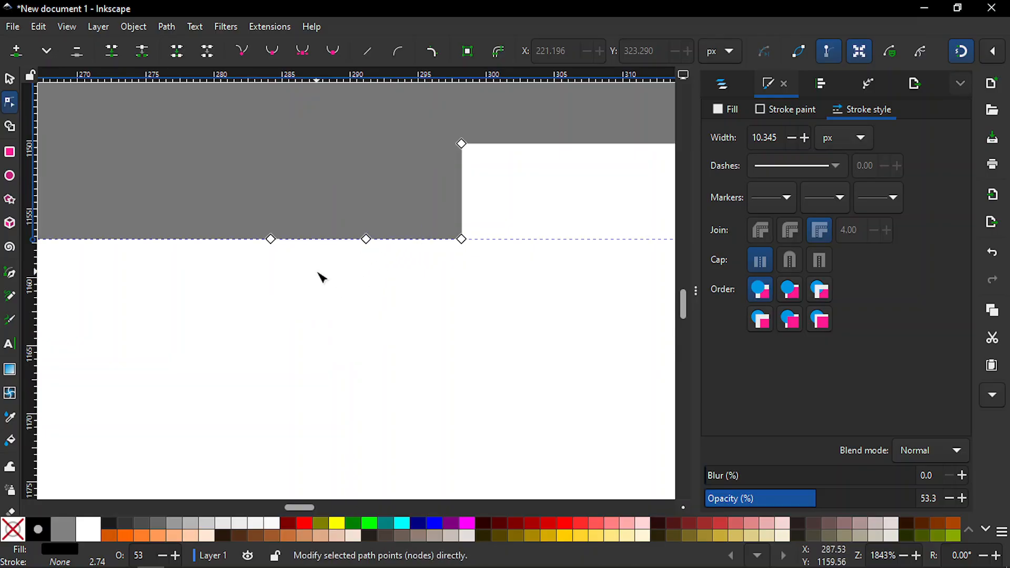
pyautogui.press('-')
pyautogui.press('-')
pyautogui.press('-')
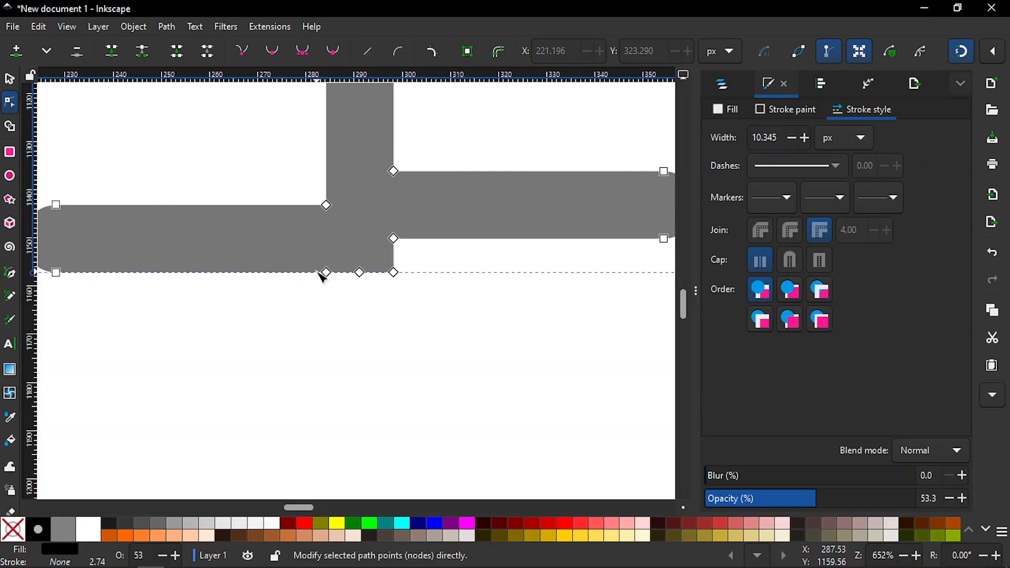
pyautogui.click(328, 274)
pyautogui.press('Delete')
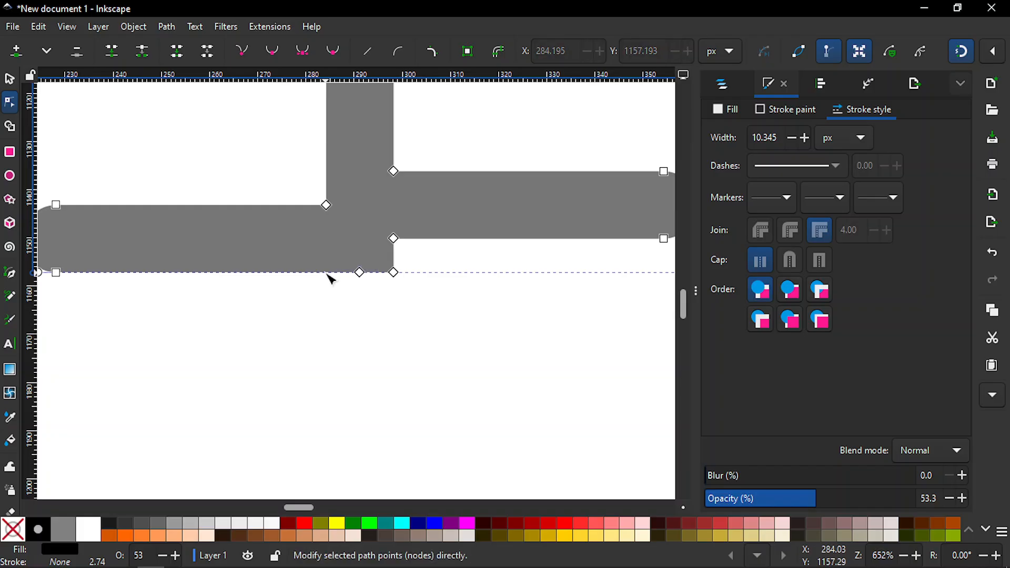
pyautogui.click(362, 276)
pyautogui.press('Delete')
pyautogui.press('-')
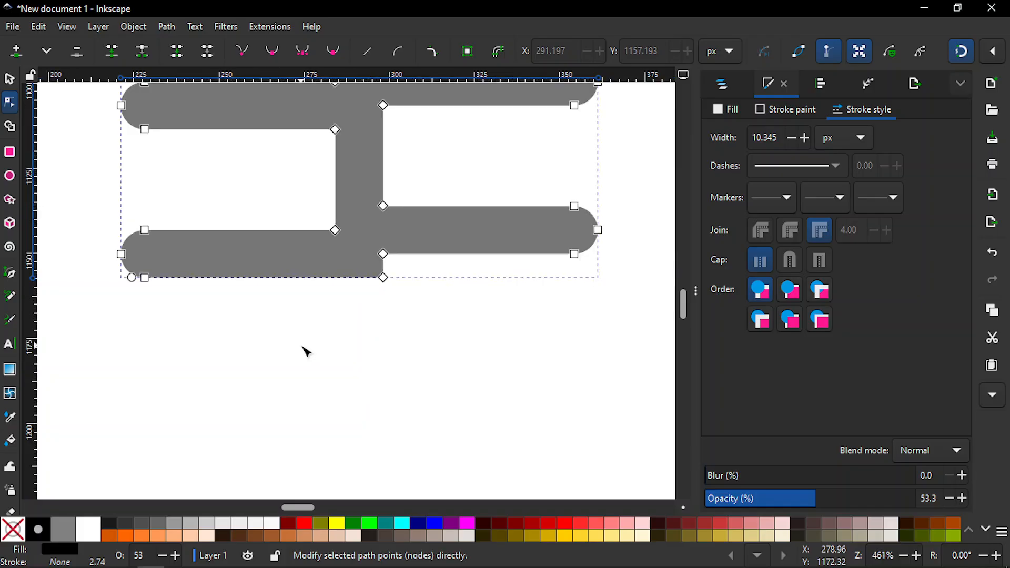
# - Delete the surplus middle node on the top edge of the vertical bar
pyautogui.scroll(5, 686, 305)
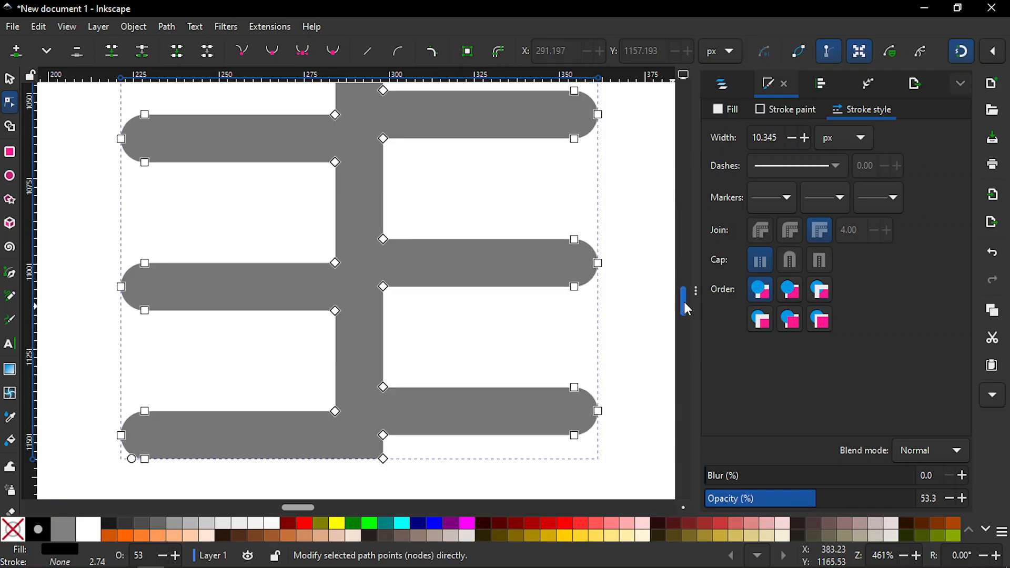
pyautogui.moveTo(684, 302); pyautogui.dragTo(684, 301)
pyautogui.scroll(2, 684, 295)
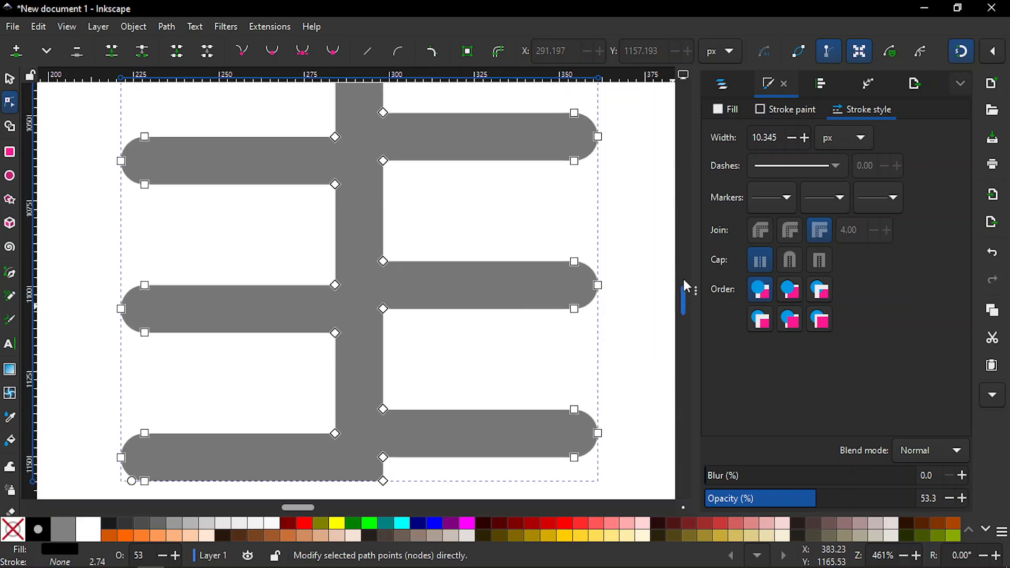
pyautogui.moveTo(686, 300); pyautogui.dragTo(687, 251)
pyautogui.click(360, 184)
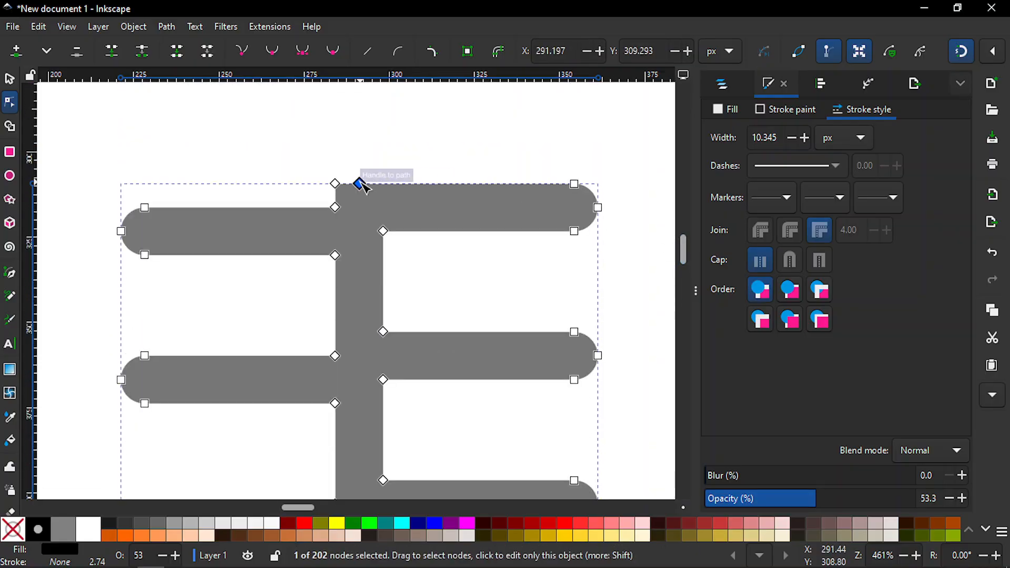
pyautogui.press('Escape')
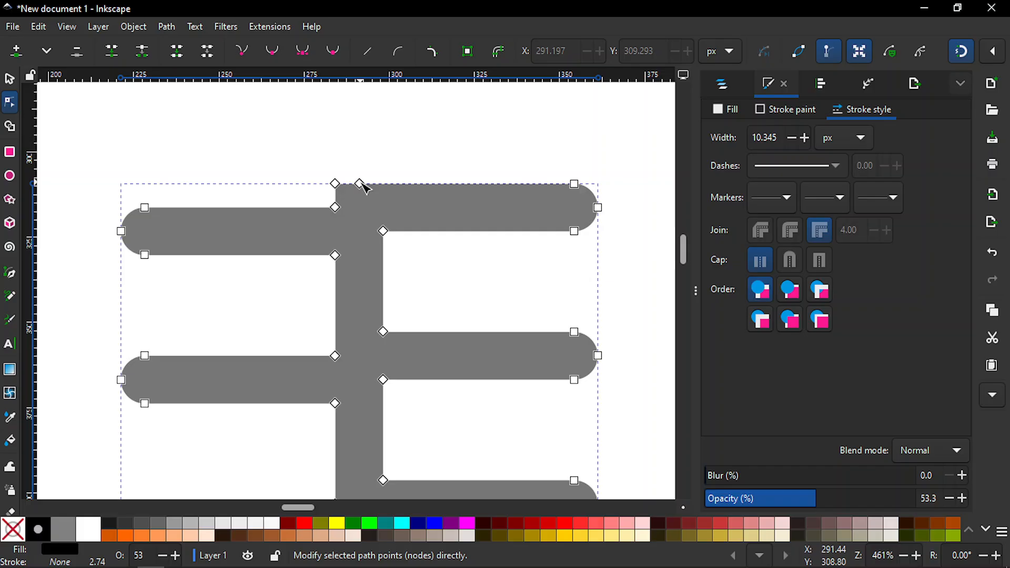
pyautogui.press('Escape')
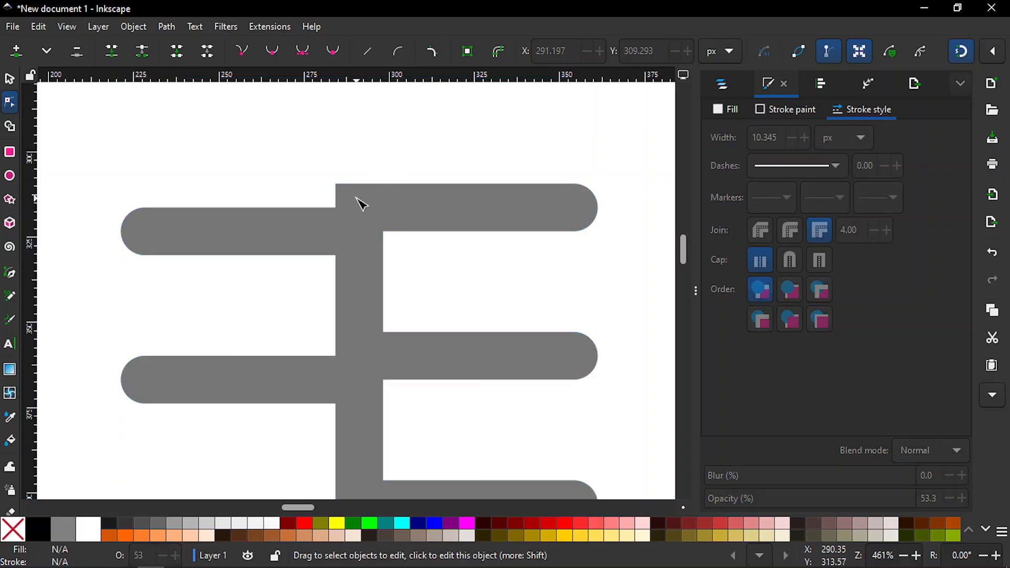
pyautogui.click(360, 184)
pyautogui.press('Delete')
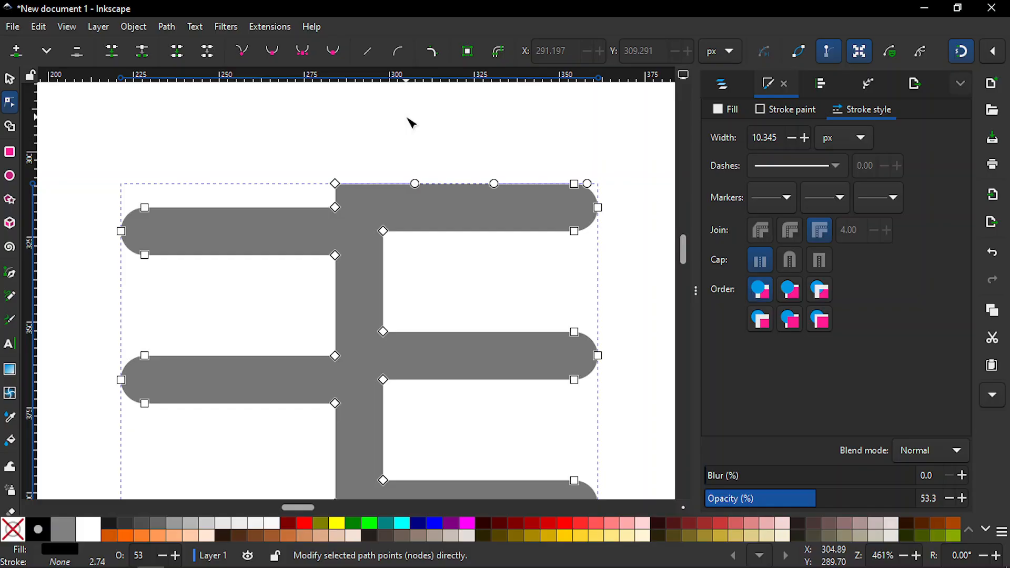
# - Make the bar's top-left node a corner node without curve handles and deselect the path
pyautogui.click(336, 184)
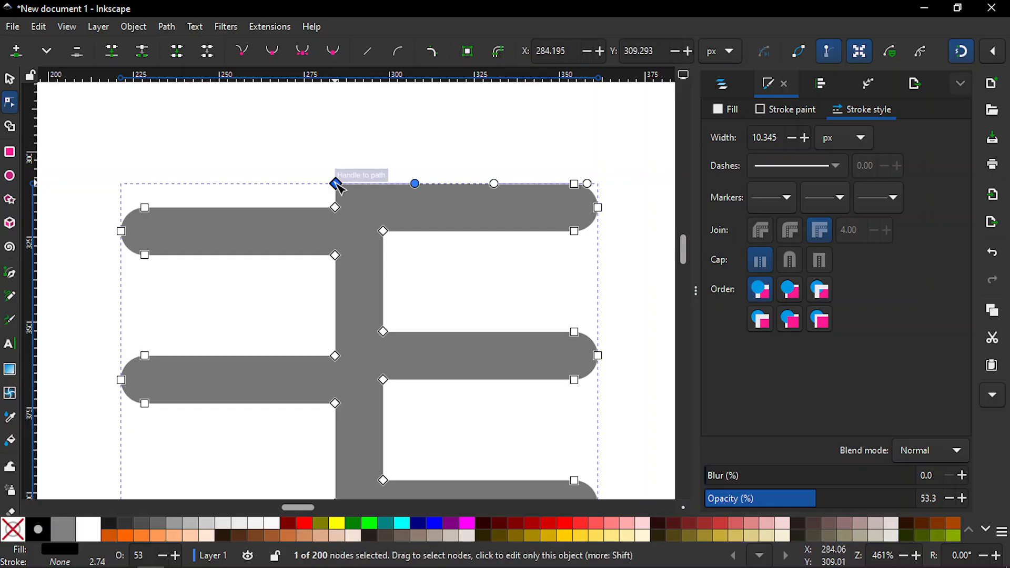
pyautogui.click(249, 49)
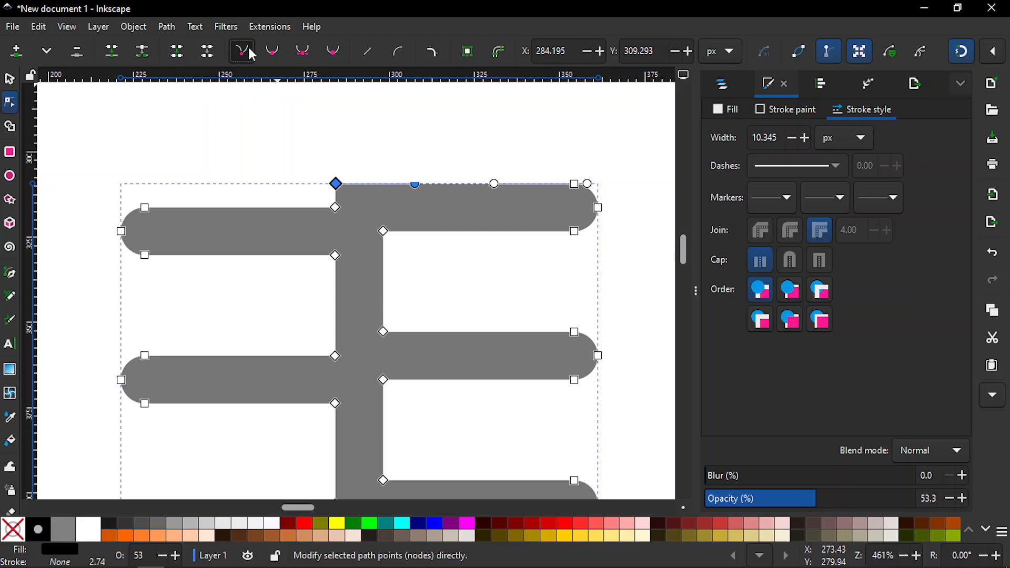
pyautogui.click(359, 136)
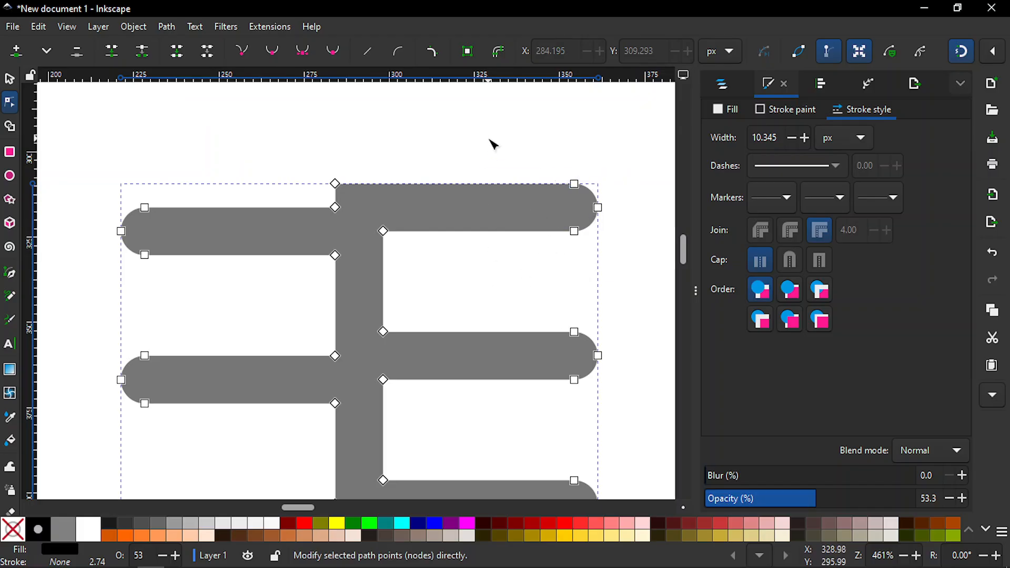
pyautogui.click(520, 129)
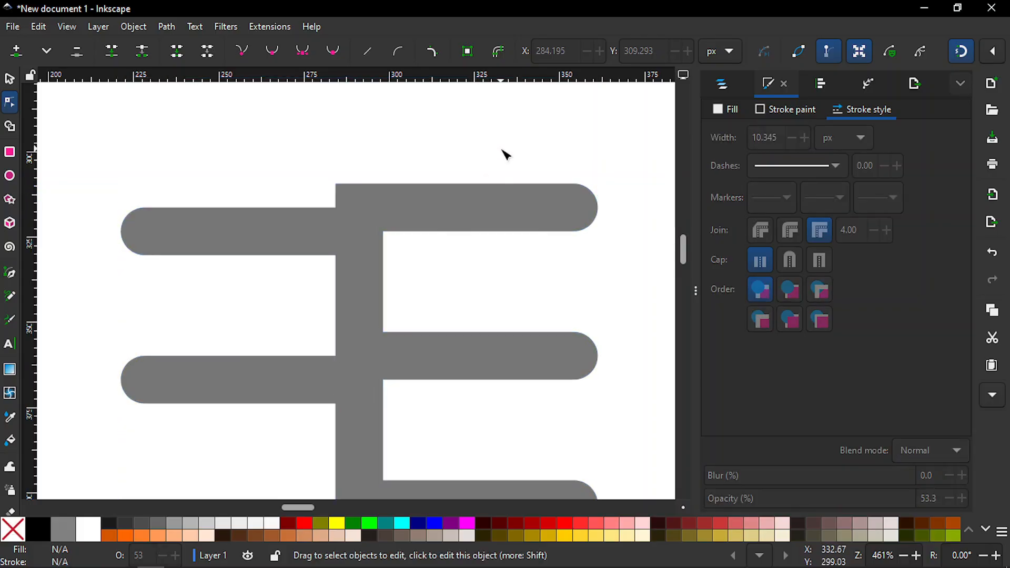
# - Rotate the united ladder shape 90° clockwise and place it horizontally just above the page
pyautogui.press('-')
pyautogui.press('-')
pyautogui.press('-')
pyautogui.press('-')
pyautogui.press('-')
pyautogui.press('-')
pyautogui.press('-')
pyautogui.press('-')
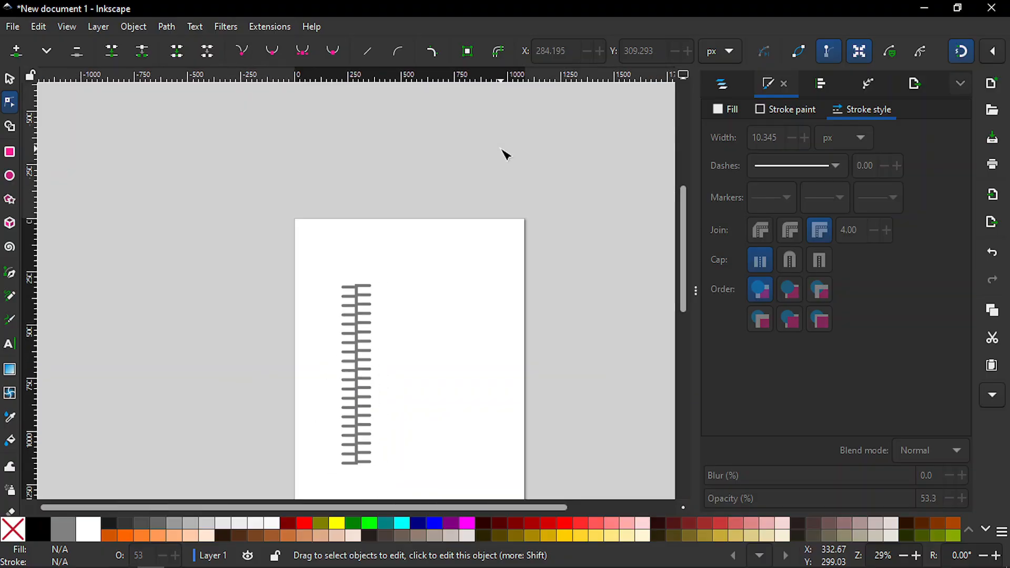
pyautogui.moveTo(686, 217); pyautogui.dragTo(687, 237)
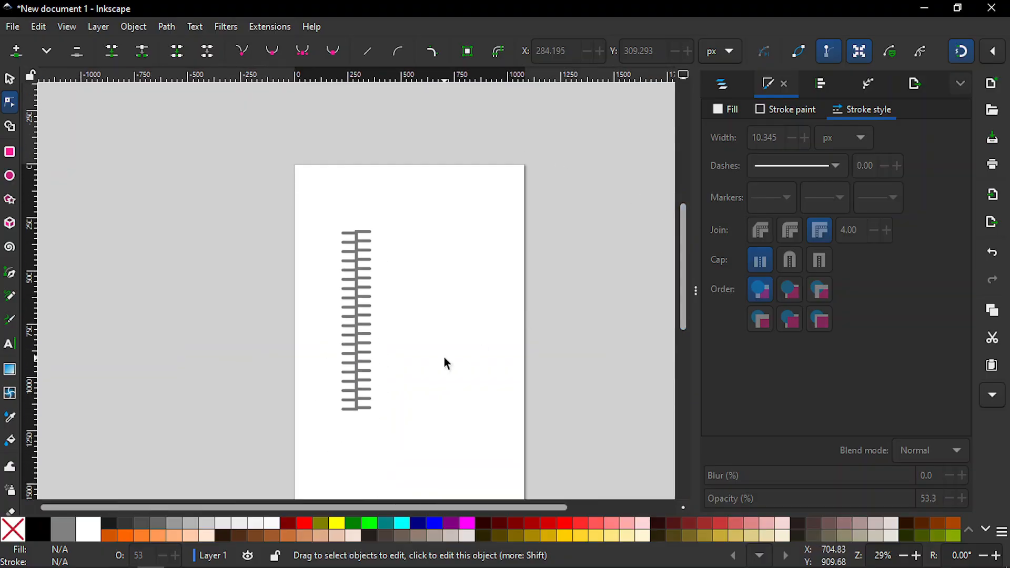
pyautogui.press('s')
pyautogui.click(355, 331)
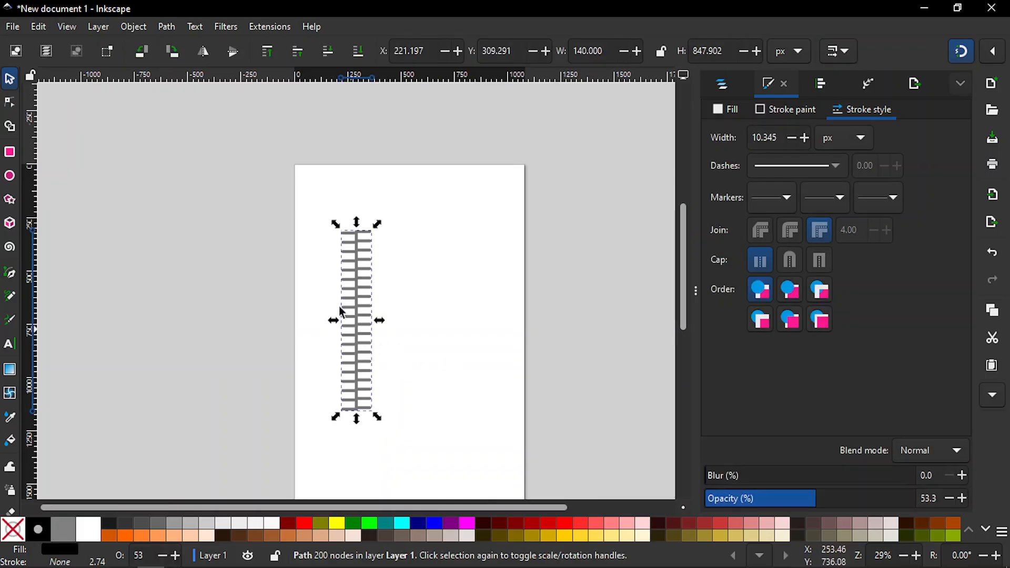
pyautogui.click(176, 61)
pyautogui.moveTo(349, 323); pyautogui.dragTo(409, 134)
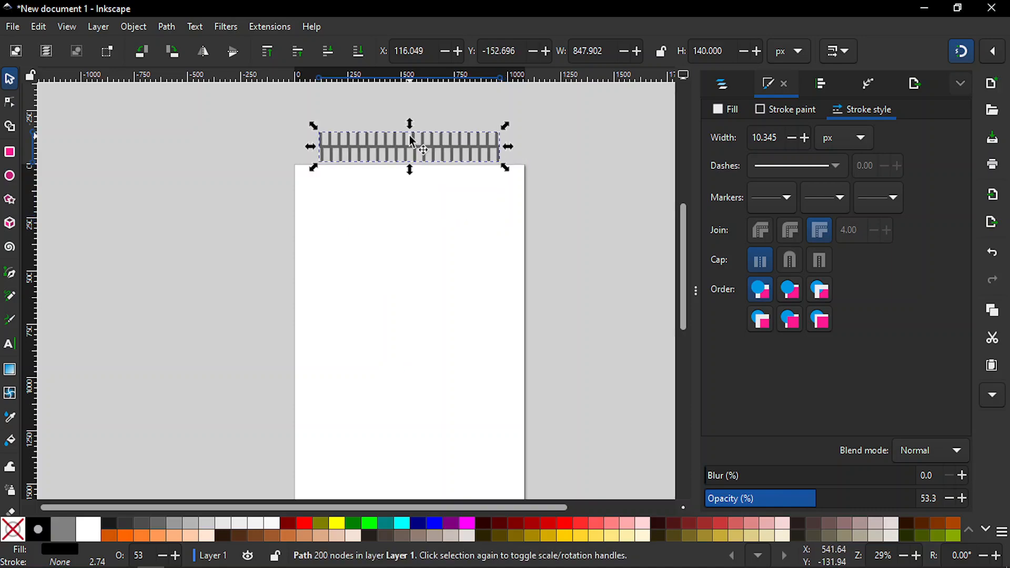
# - Draw a circle about 727 px in diameter and move it to about X 142, Y 130 px on the page
pyautogui.press('+')
pyautogui.press('+')
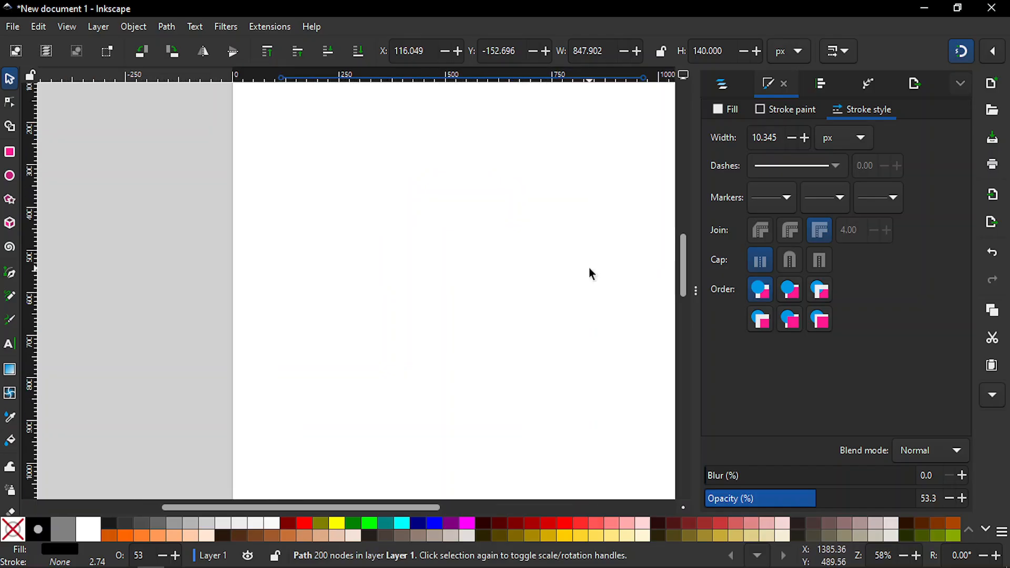
pyautogui.moveTo(321, 506); pyautogui.dragTo(359, 503)
pyautogui.moveTo(682, 286)
pyautogui.mouseDown()
pyautogui.moveTo(684, 267)
pyautogui.moveTo(685, 276)
pyautogui.mouseUp()
pyautogui.moveTo(354, 504); pyautogui.dragTo(365, 507)
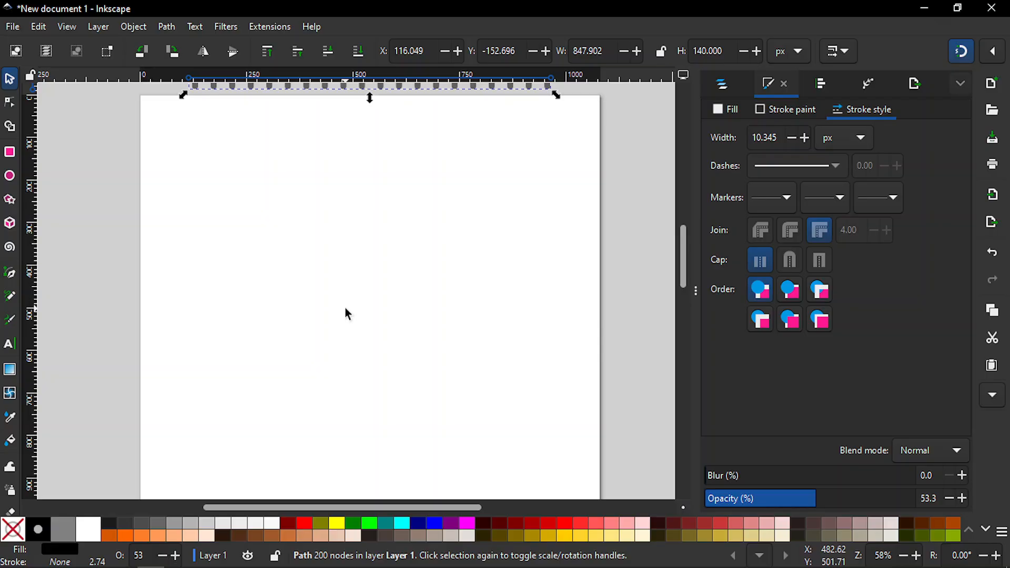
pyautogui.press('e')
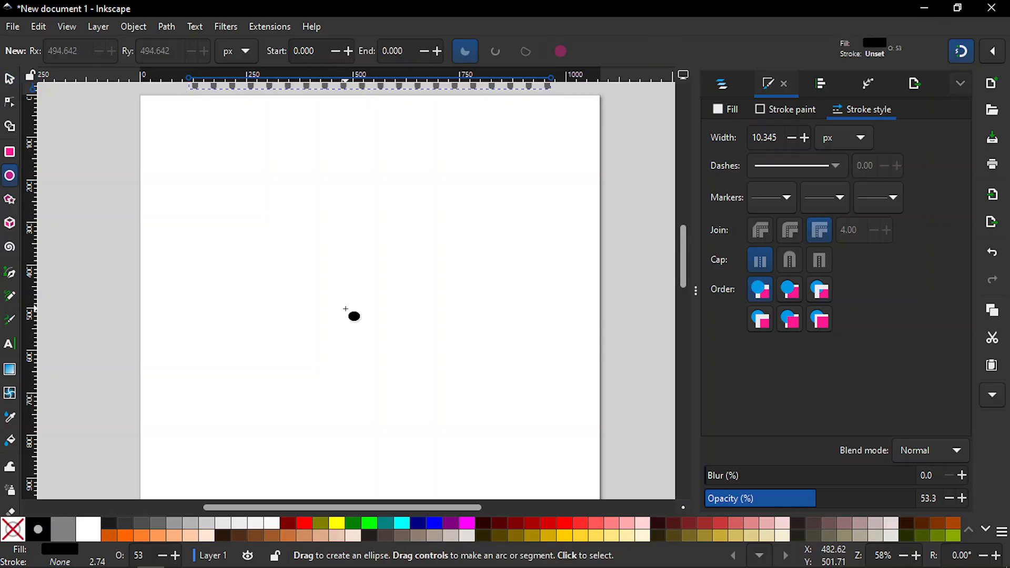
pyautogui.moveTo(260, 182)
pyautogui.mouseDown()
pyautogui.moveTo(349, 251)
pyautogui.moveTo(456, 428)
pyautogui.moveTo(556, 521)
pyautogui.mouseUp()
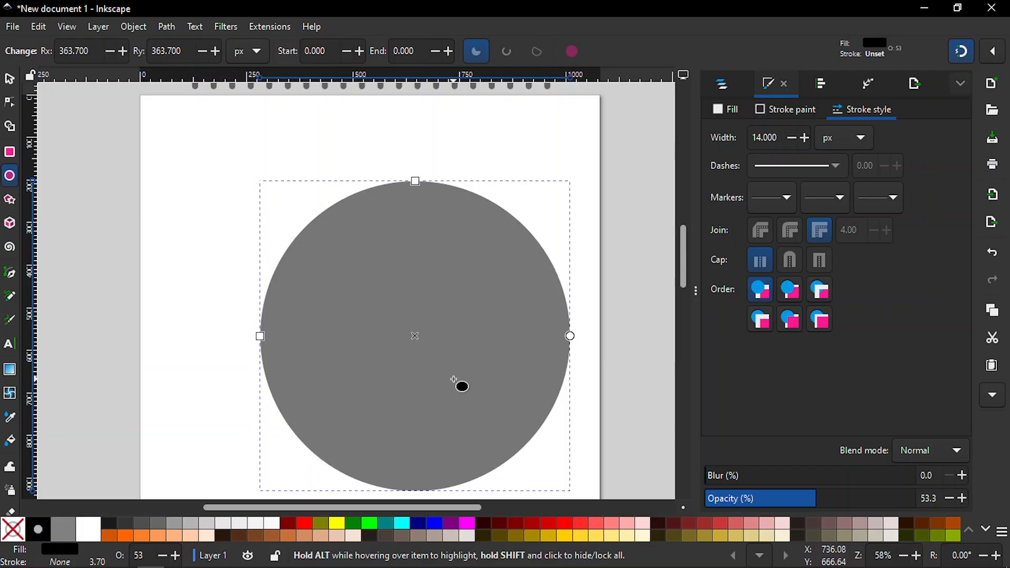
pyautogui.press('s')
pyautogui.moveTo(427, 339); pyautogui.dragTo(362, 300)
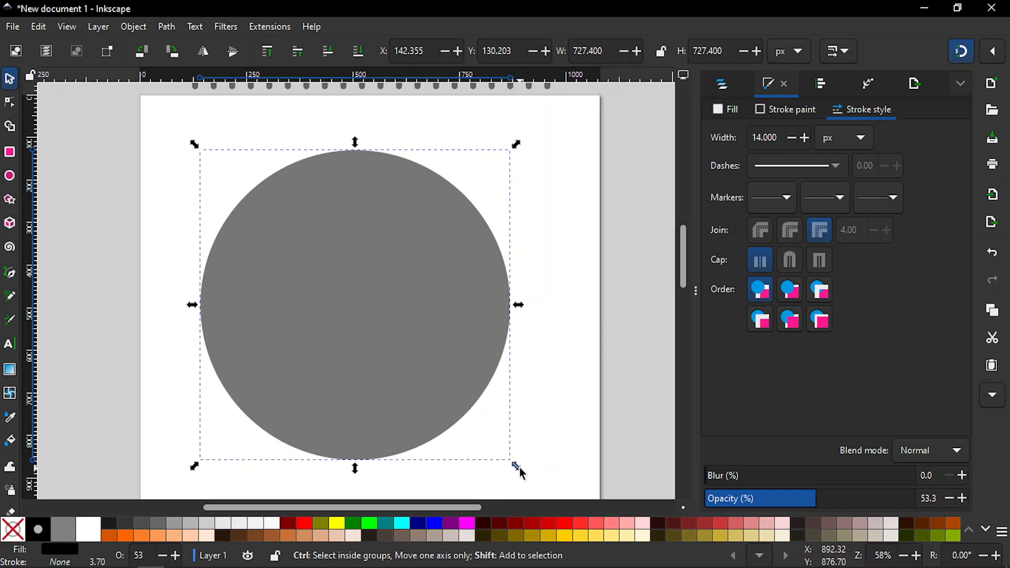
# - Scale the circle up proportionally to about 873 px in diameter and move it to about X 103, Y 52 px
pyautogui.moveTo(519, 467); pyautogui.dragTo(558, 505)
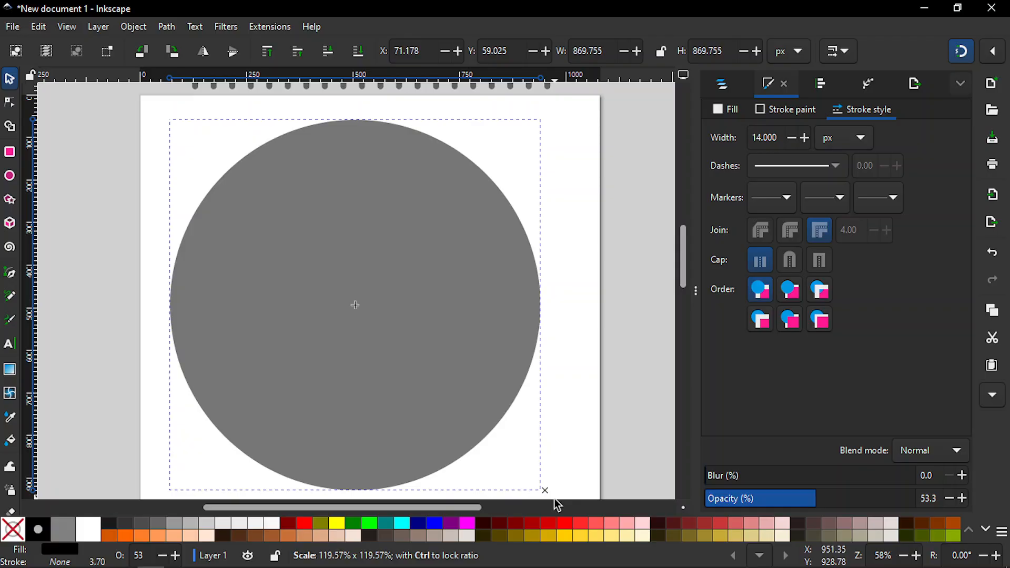
pyautogui.moveTo(558, 504); pyautogui.dragTo(554, 501)
pyautogui.moveTo(399, 356); pyautogui.dragTo(384, 322)
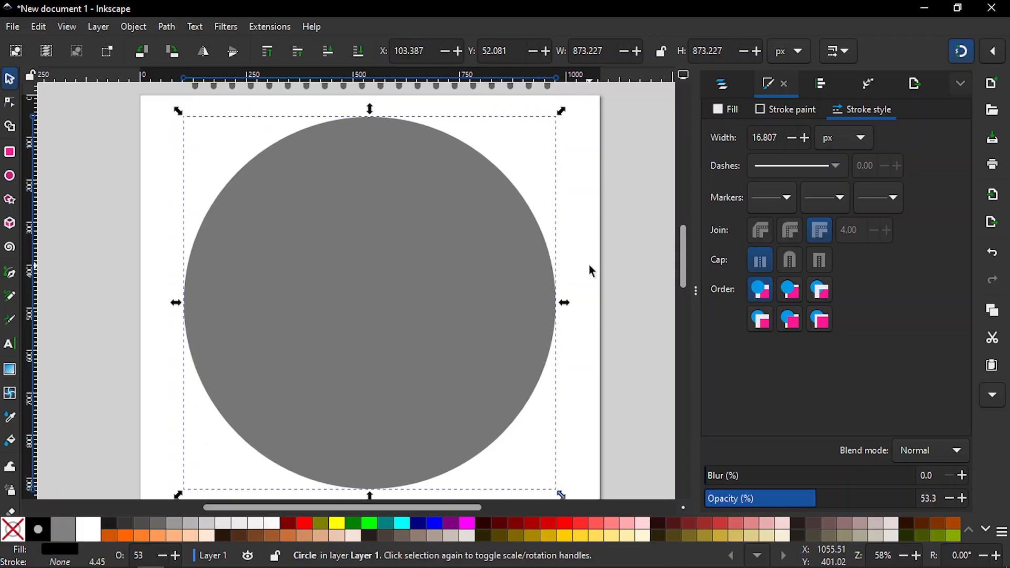
# - Move the horizontal ladder shape from above the page onto the upper part of the circle, at about Y 184 px
pyautogui.press('-')
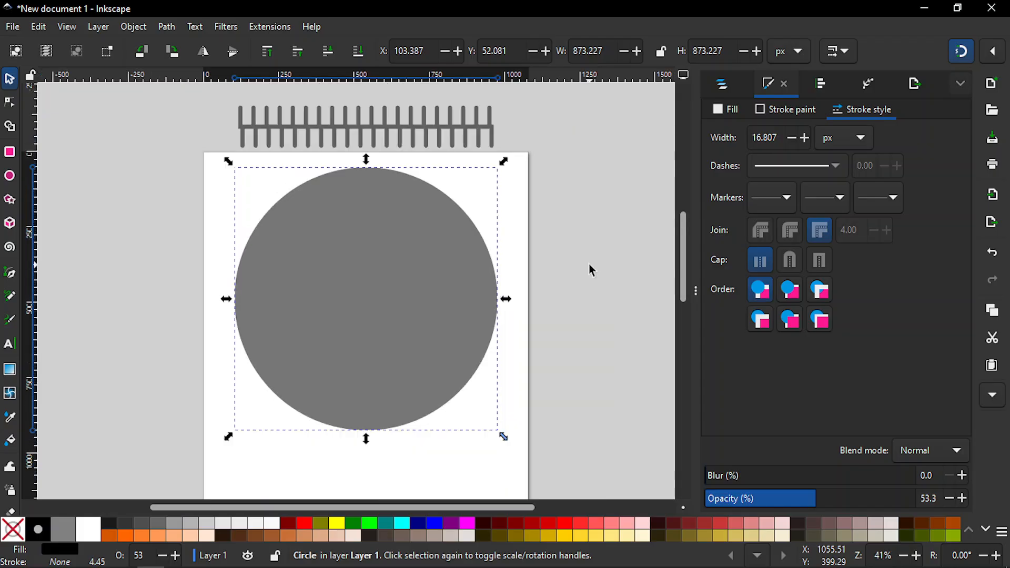
pyautogui.click(614, 230)
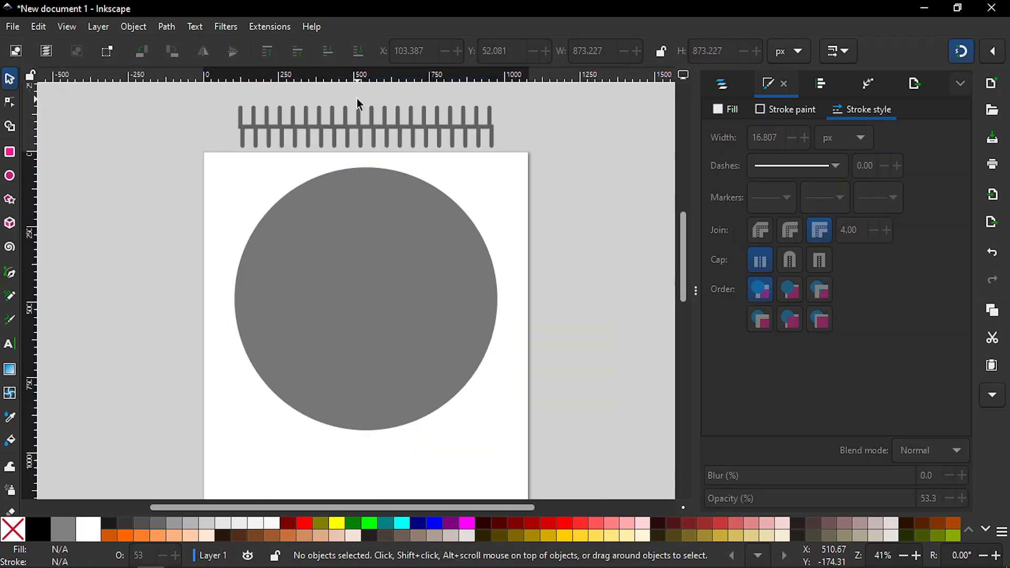
pyautogui.moveTo(369, 133); pyautogui.dragTo(371, 252)
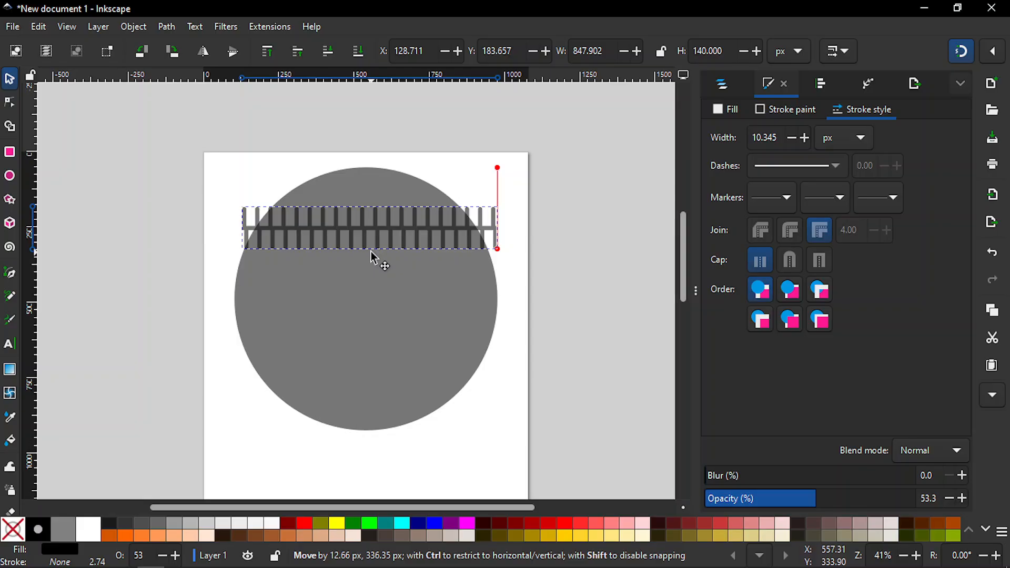
pyautogui.moveTo(371, 254); pyautogui.dragTo(372, 257)
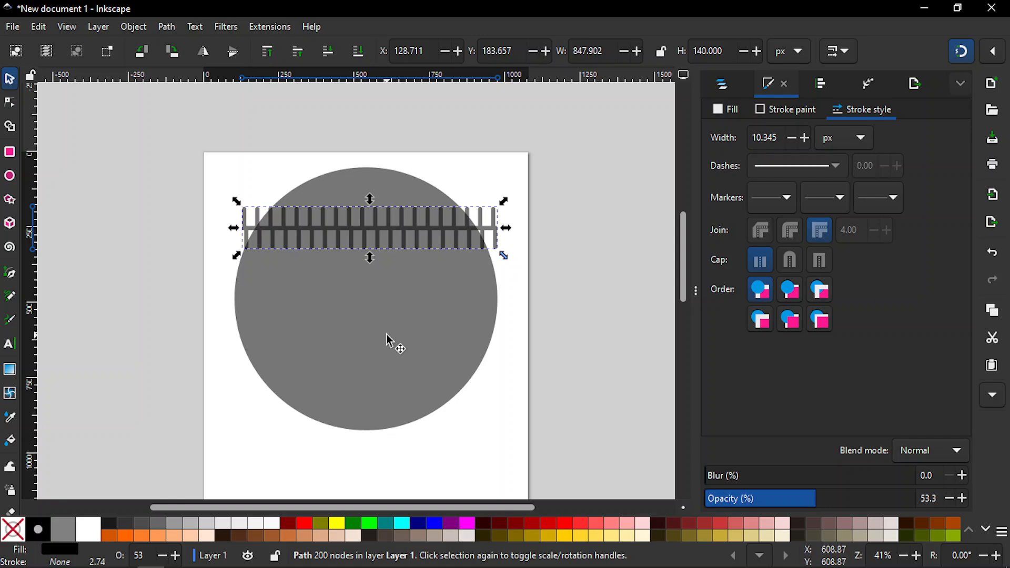
# - Center the ladder shape horizontally on the circle, aligning relative to the last selected object, and deselect both
pyautogui.press('shift')
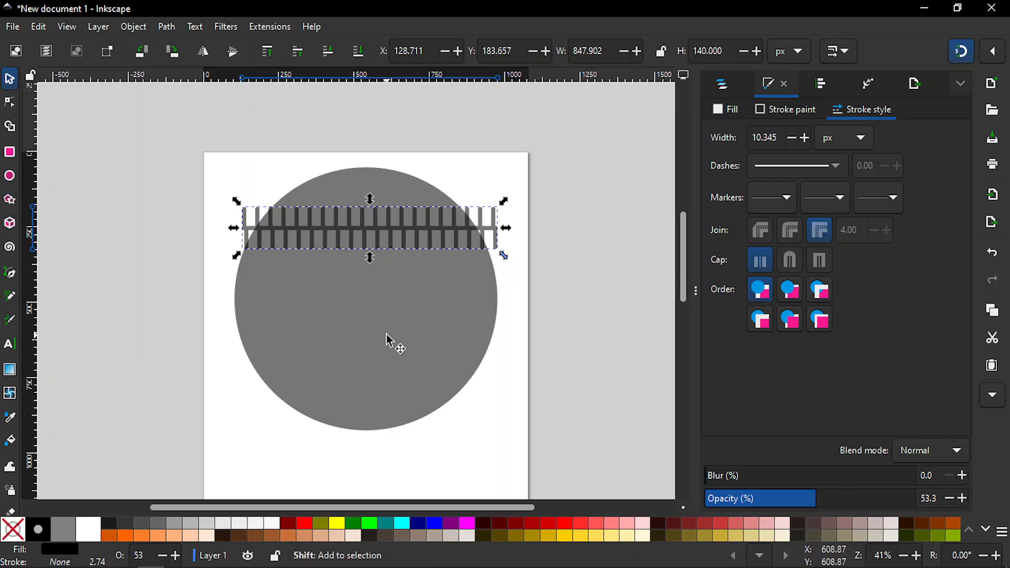
pyautogui.keyDown('shift'); pyautogui.click(412, 356); pyautogui.keyUp('shift')
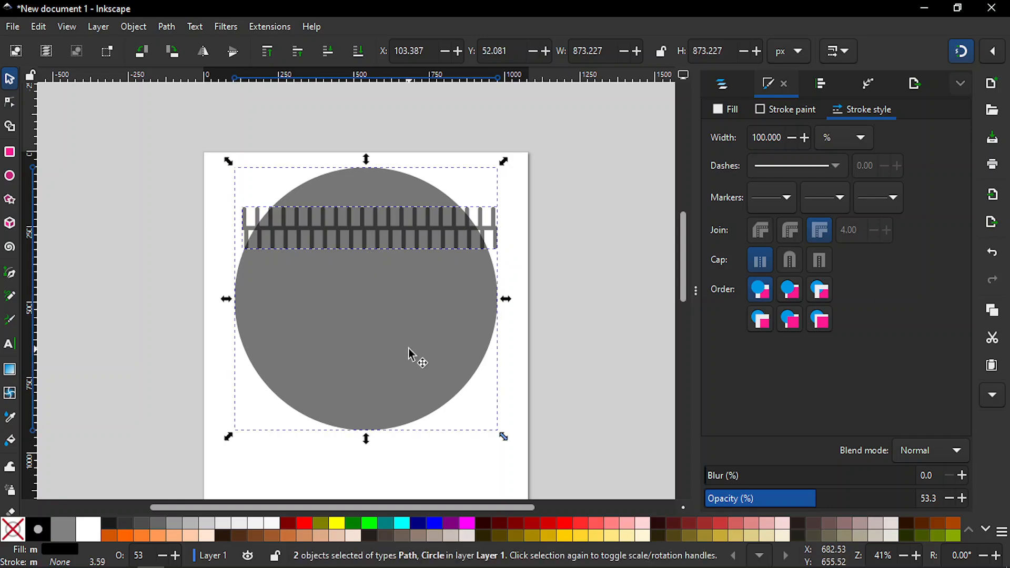
pyautogui.click(822, 84)
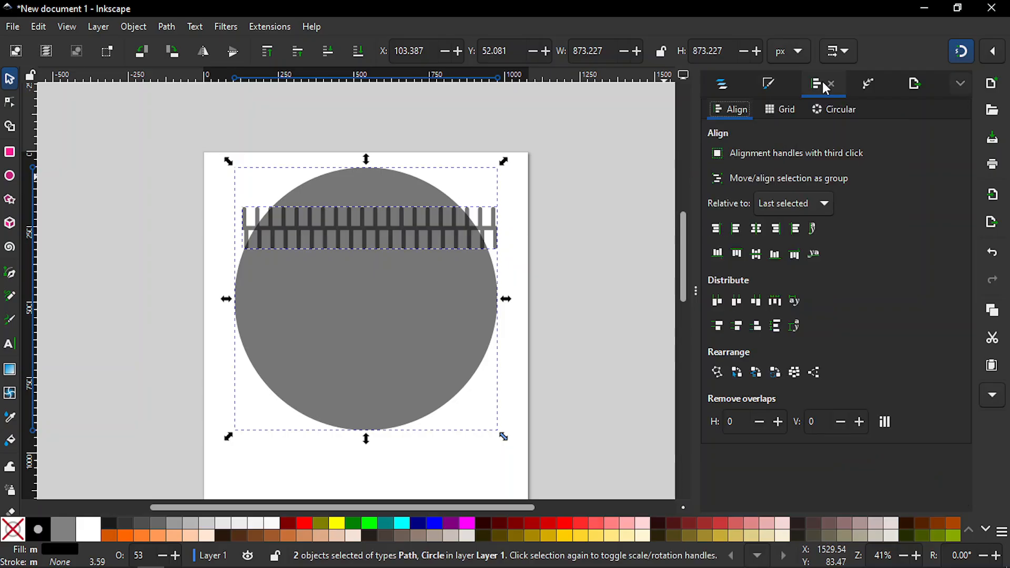
pyautogui.click(758, 230)
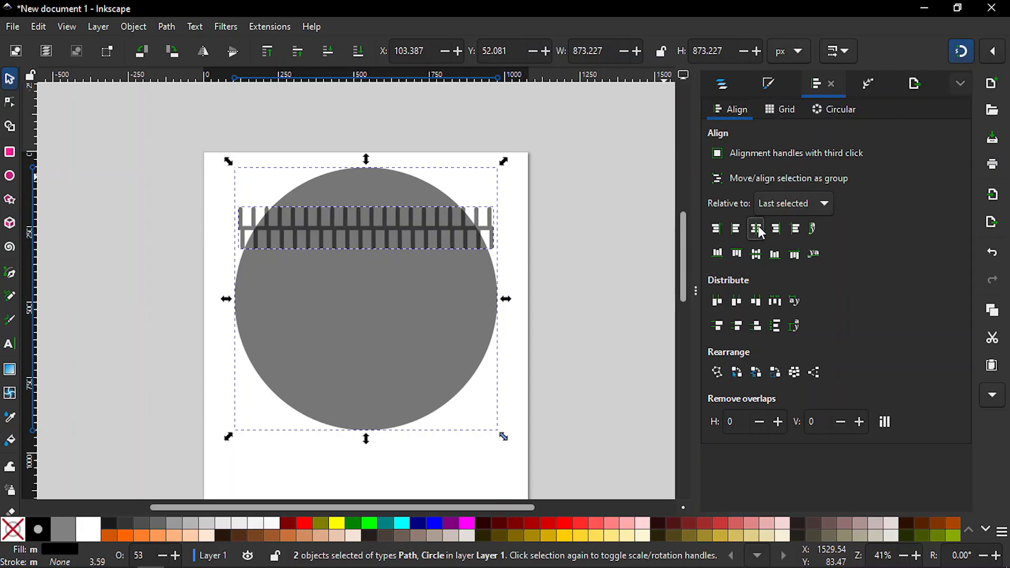
pyautogui.click(567, 258)
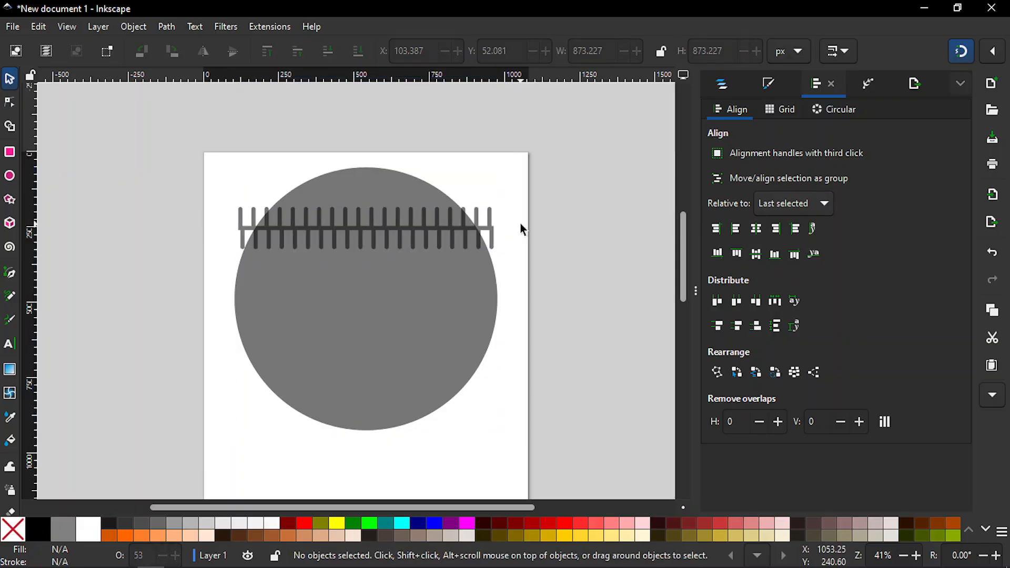
# - Lower the large circle one level in the stacking order and deselect it
pyautogui.click(376, 234)
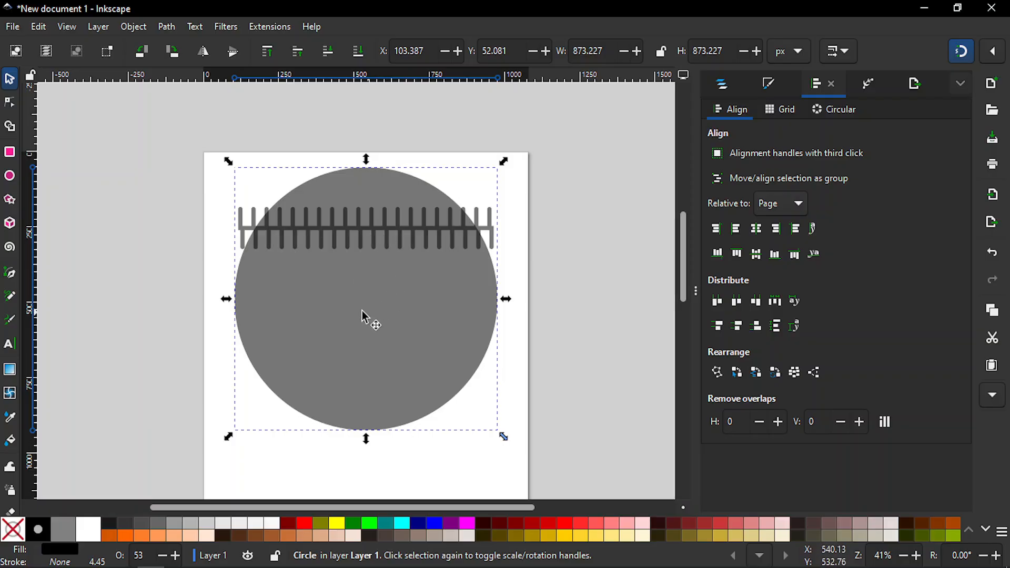
pyautogui.click(327, 53)
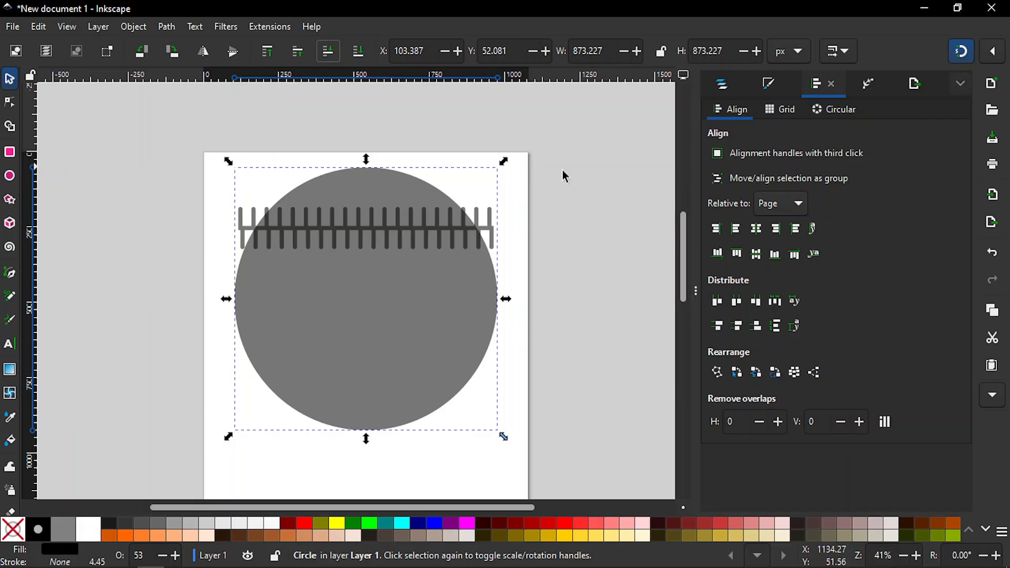
pyautogui.click(582, 175)
# - Apply the Bend live path effect to the ladder shape on the circle and deselect it
pyautogui.click(396, 221)
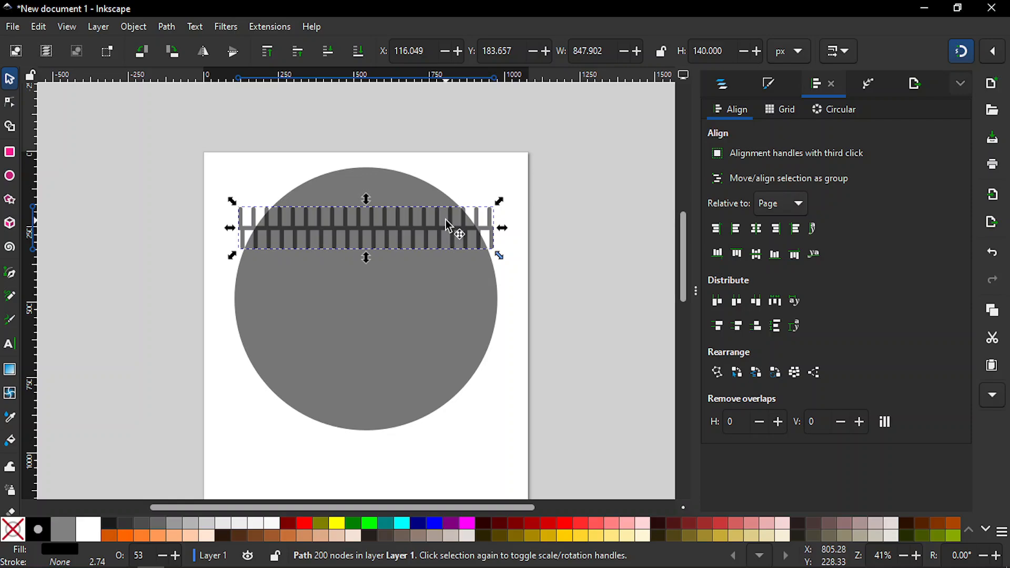
pyautogui.click(869, 84)
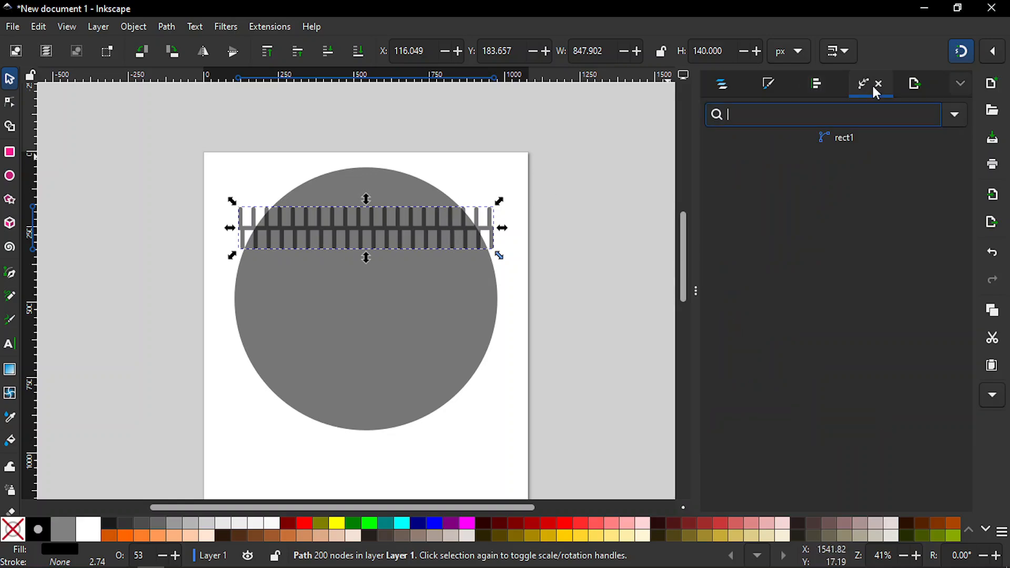
pyautogui.click(964, 118)
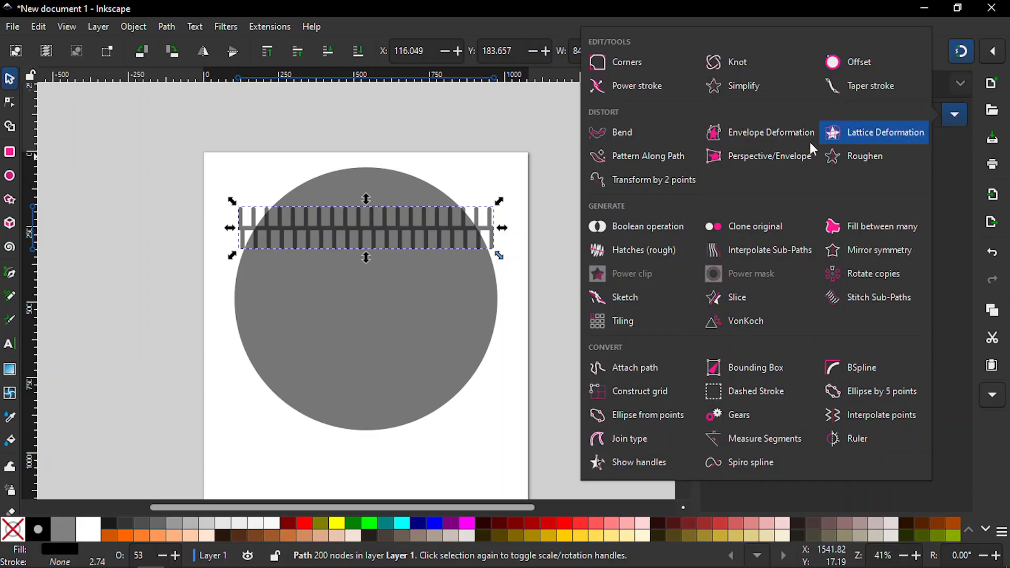
pyautogui.click(653, 140)
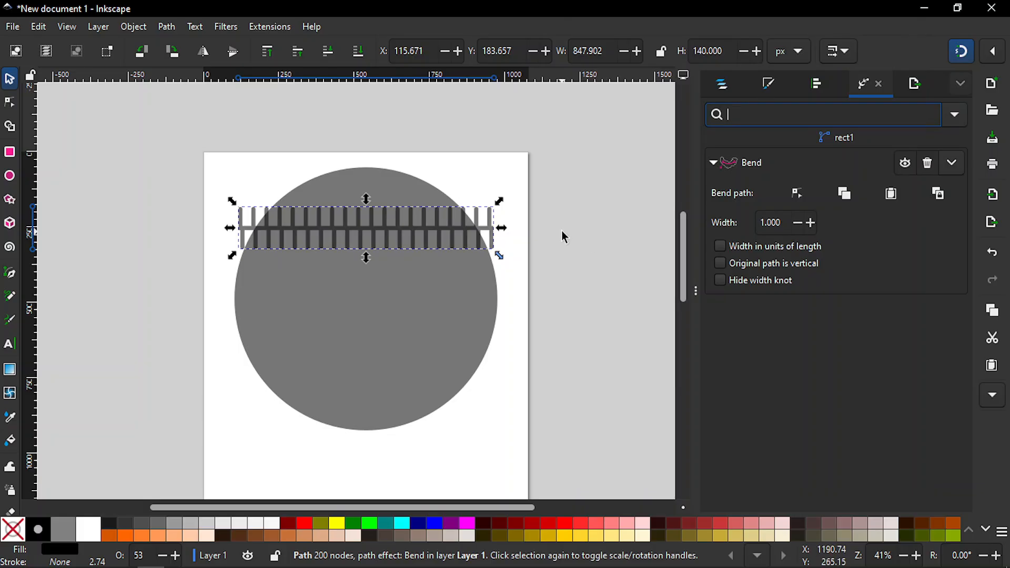
pyautogui.click(511, 298)
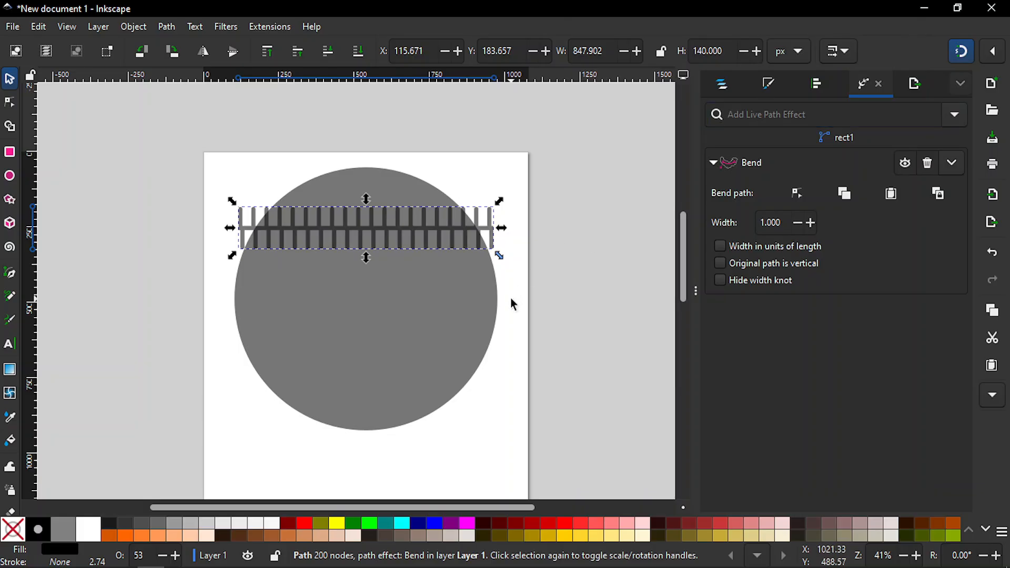
# - Edit the ladder's bend path on canvas, pulling its middle down about 100 px to form a smooth, shallow arc
pyautogui.scroll(1, 424, 231)
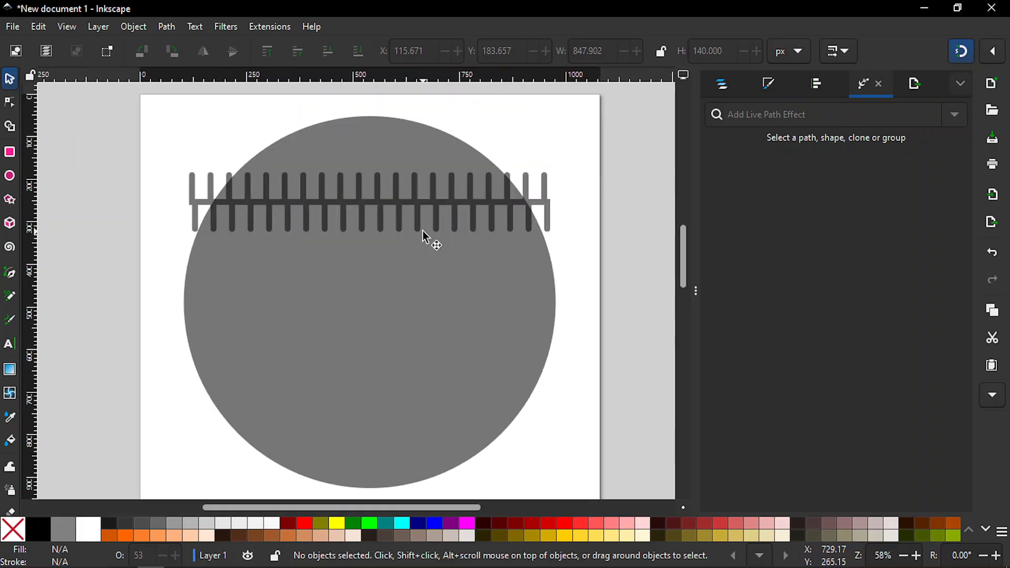
pyautogui.scroll(1, 425, 237)
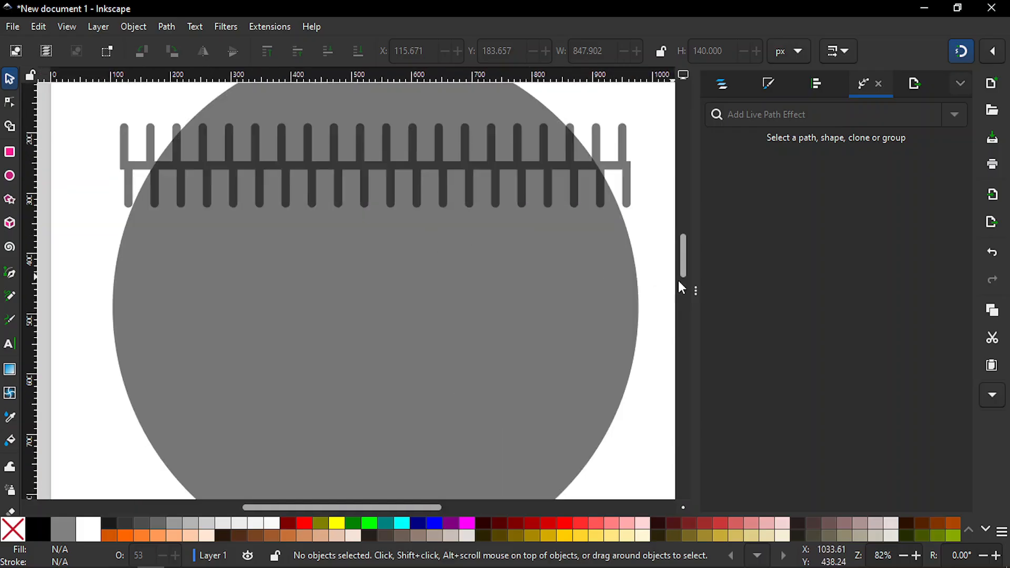
pyautogui.moveTo(681, 271); pyautogui.dragTo(686, 259)
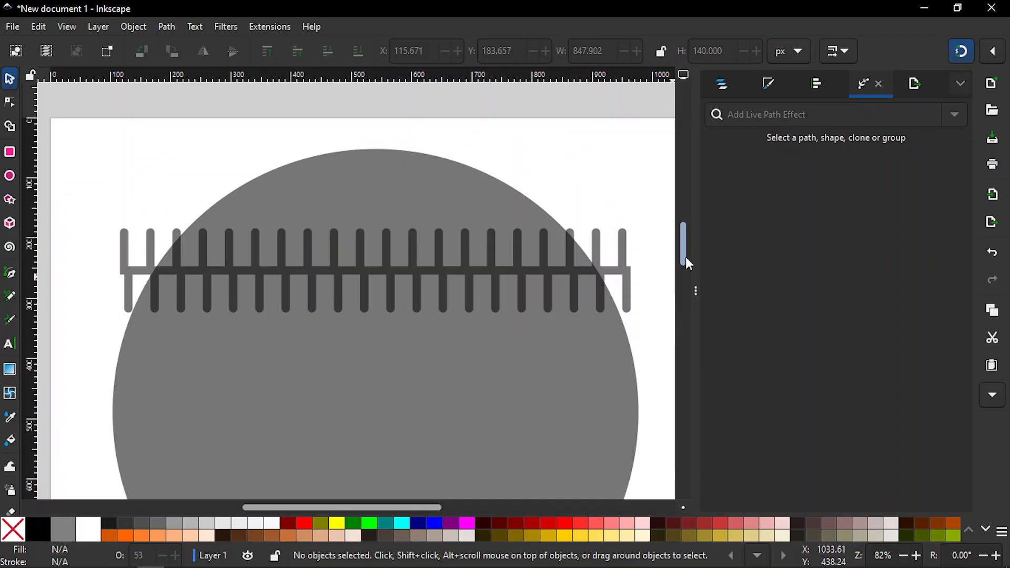
pyautogui.click(394, 278)
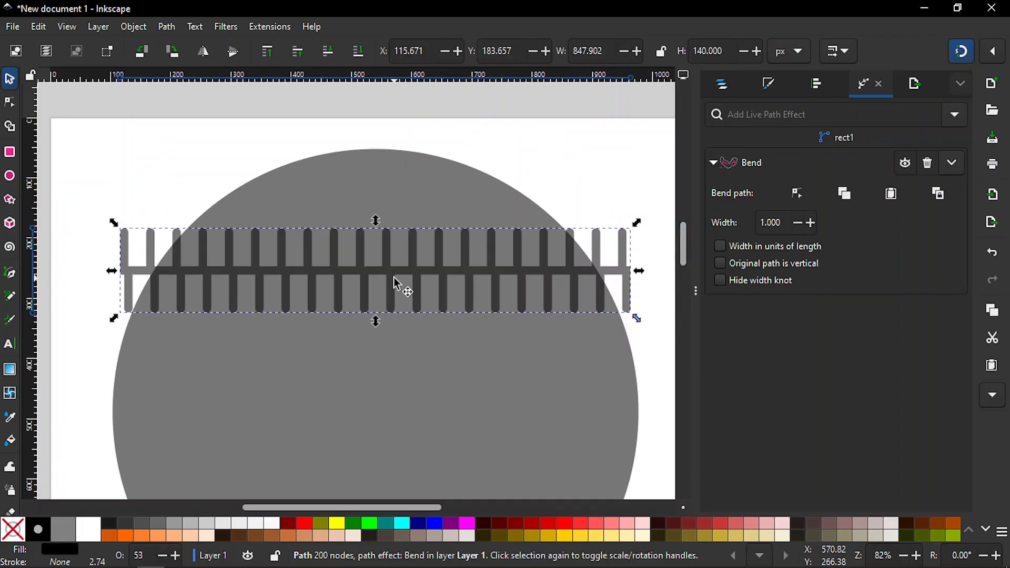
pyautogui.click(793, 192)
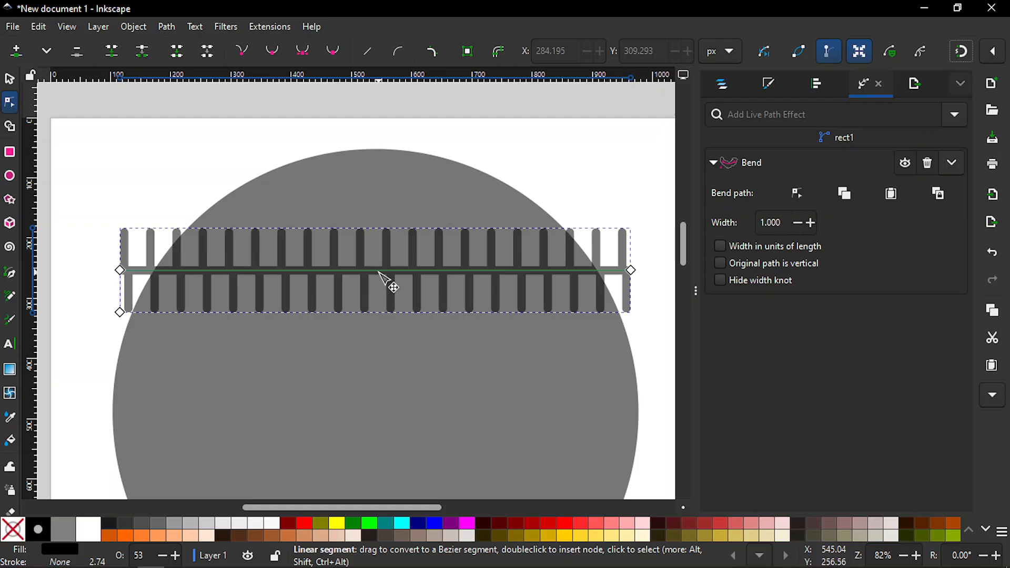
pyautogui.moveTo(379, 272); pyautogui.dragTo(380, 333)
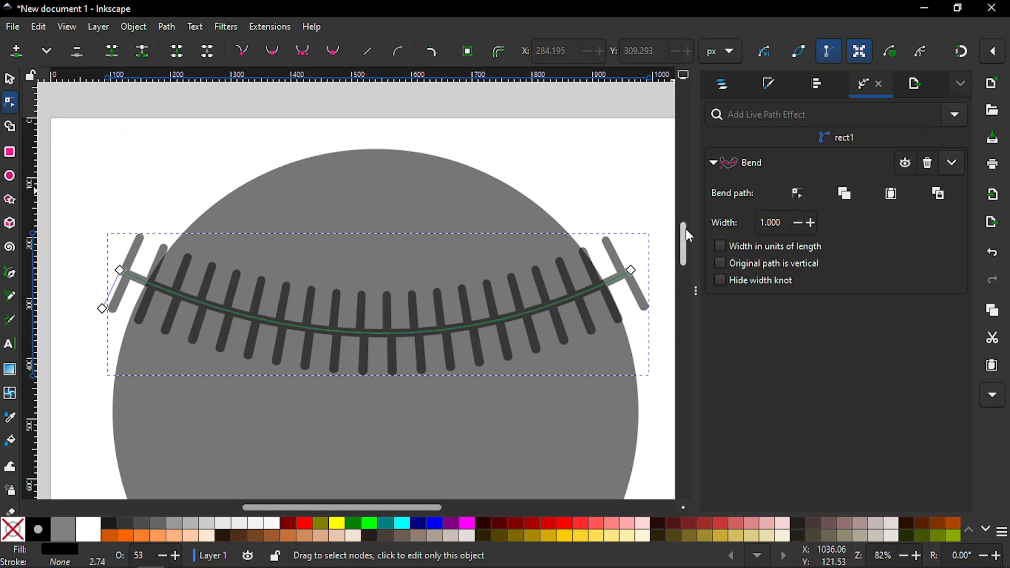
# - Flatten the Bend effect into the ladder's actual path and deselect it
pyautogui.press('-')
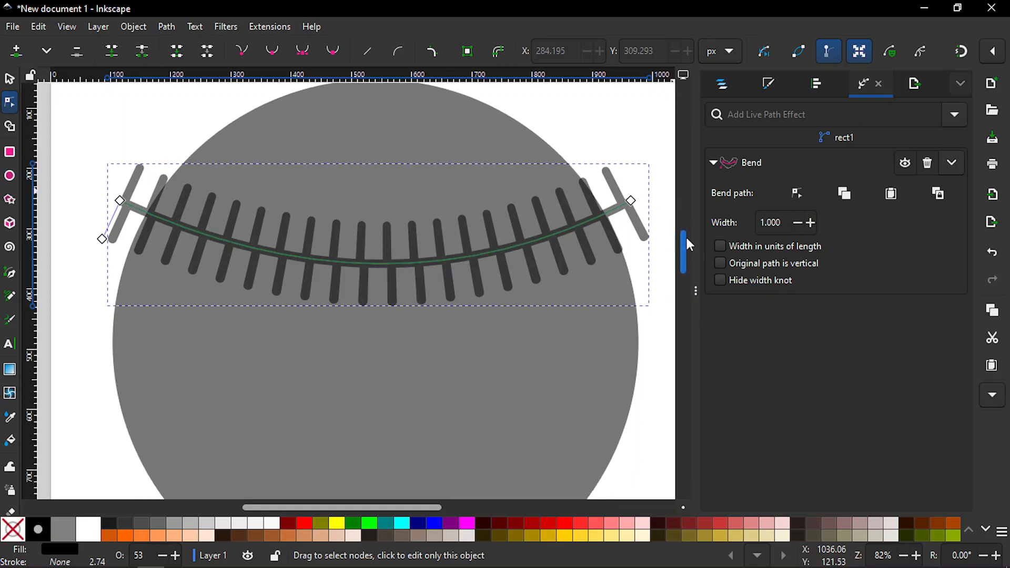
pyautogui.press('-')
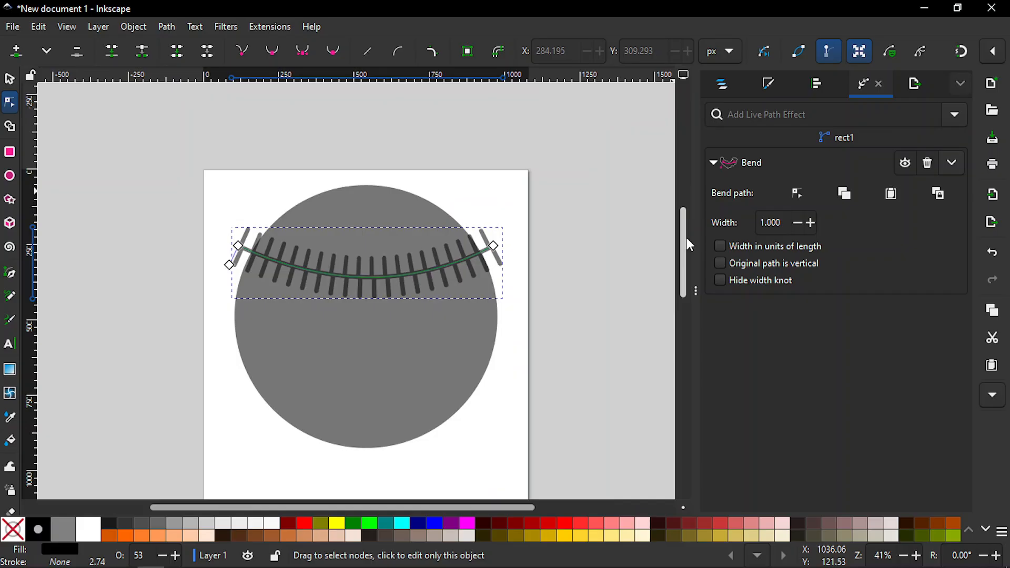
pyautogui.press('+')
pyautogui.press('+')
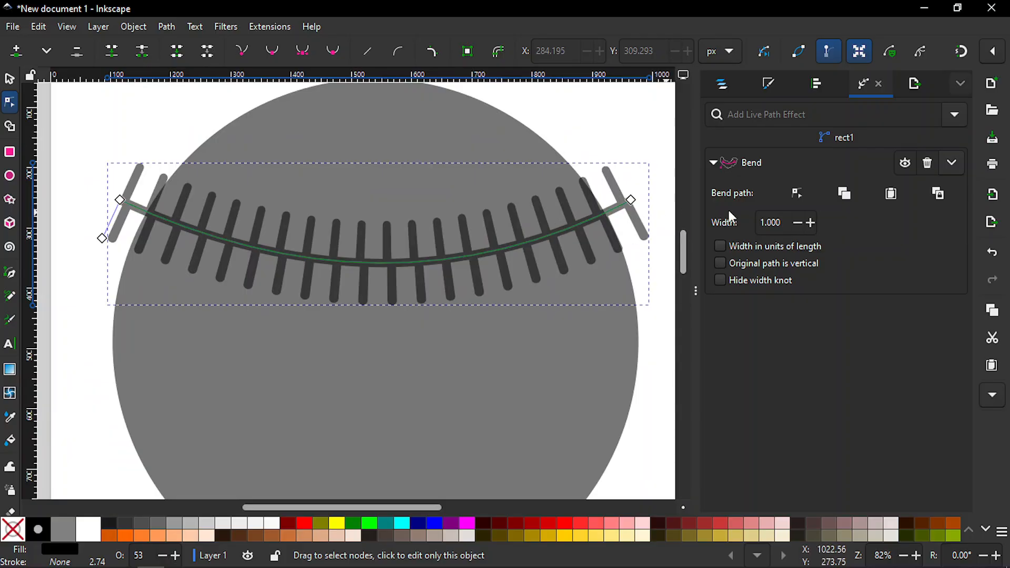
pyautogui.click(958, 162)
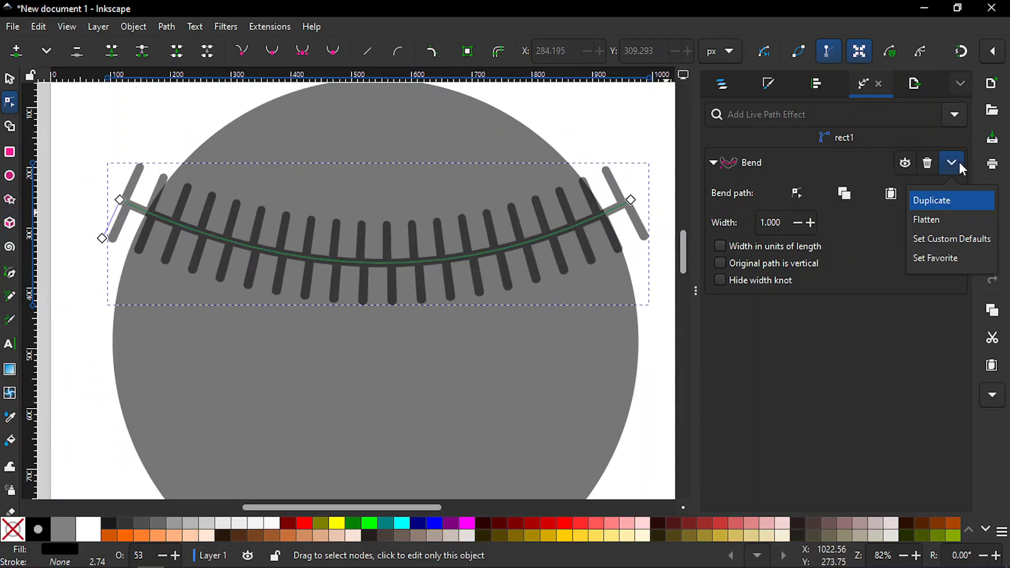
pyautogui.click(939, 221)
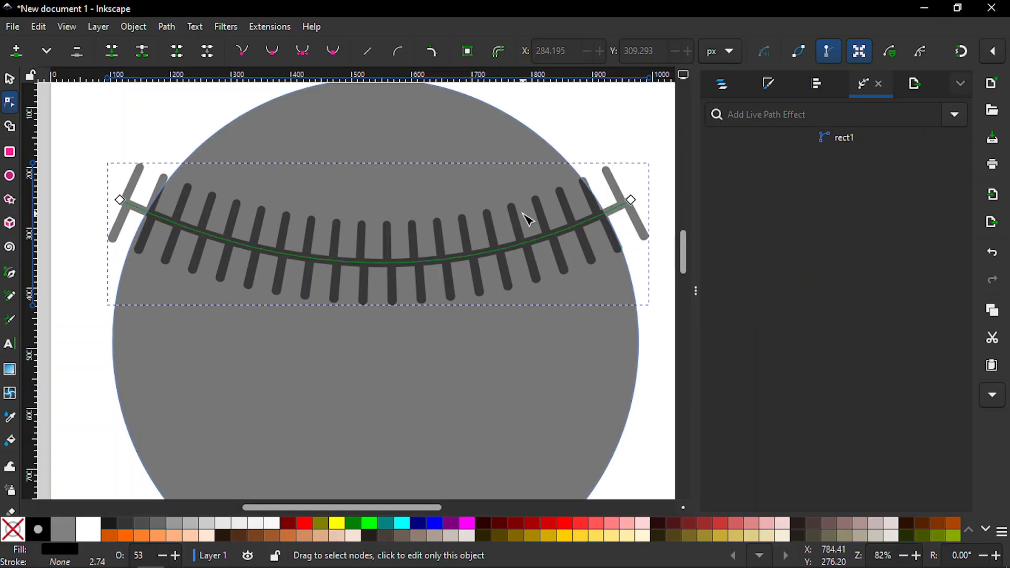
pyautogui.click(596, 127)
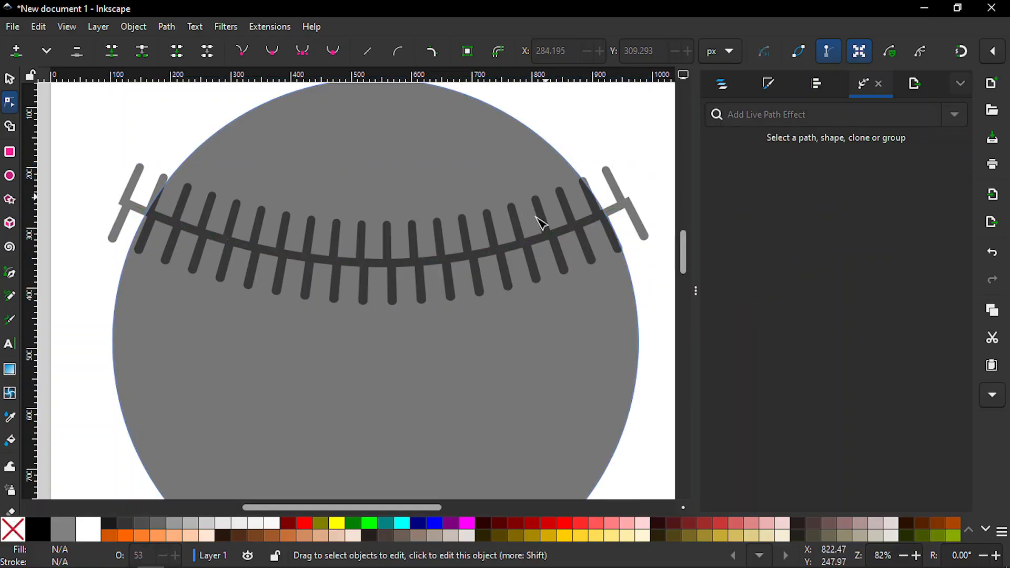
# - Inspect the bent ladder path's nodes close up, from the middle of the arc to the circle's right edge
pyautogui.click(532, 247)
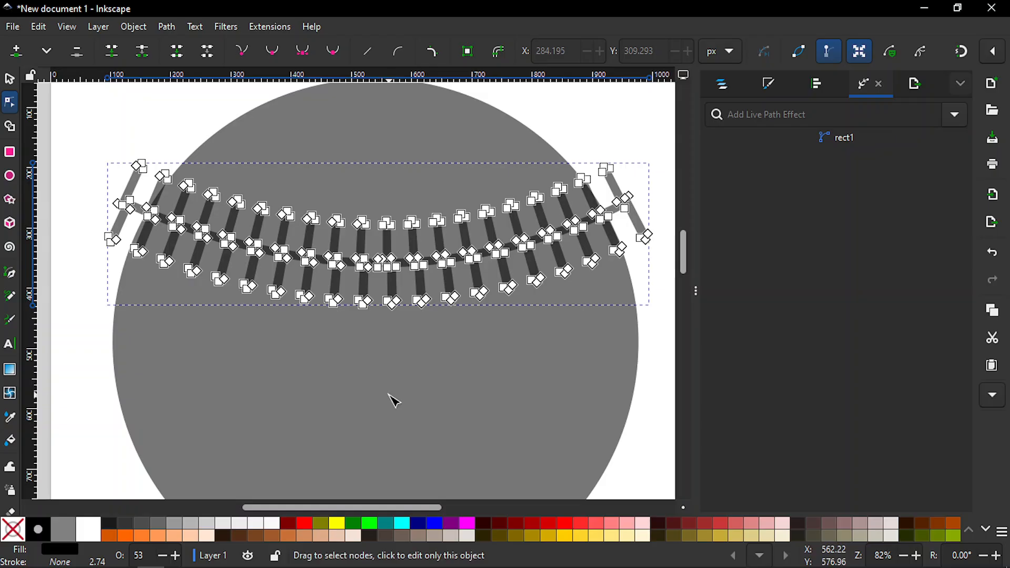
pyautogui.press('+')
pyautogui.press('+')
pyautogui.press('+')
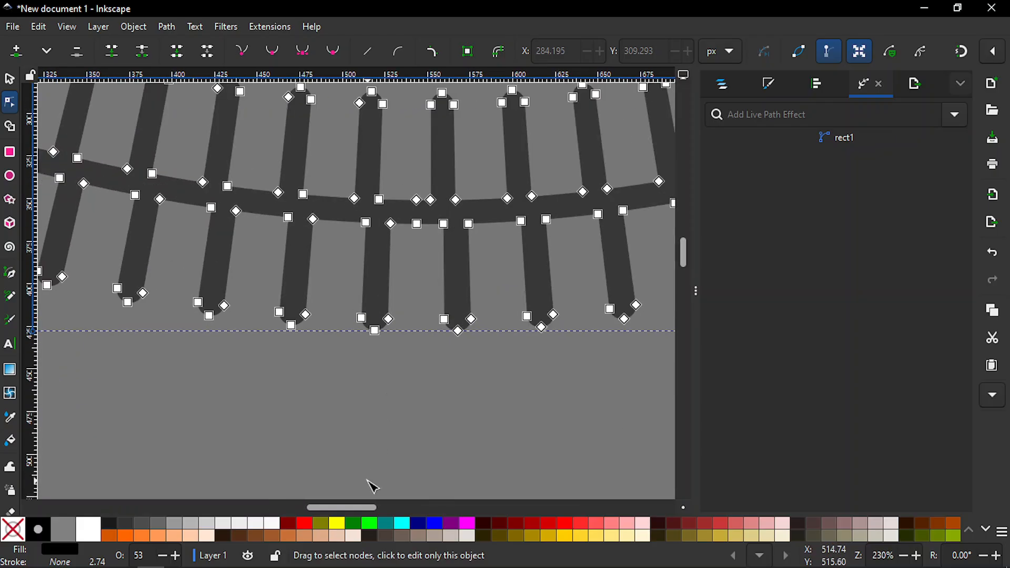
pyautogui.moveTo(356, 507); pyautogui.dragTo(390, 508)
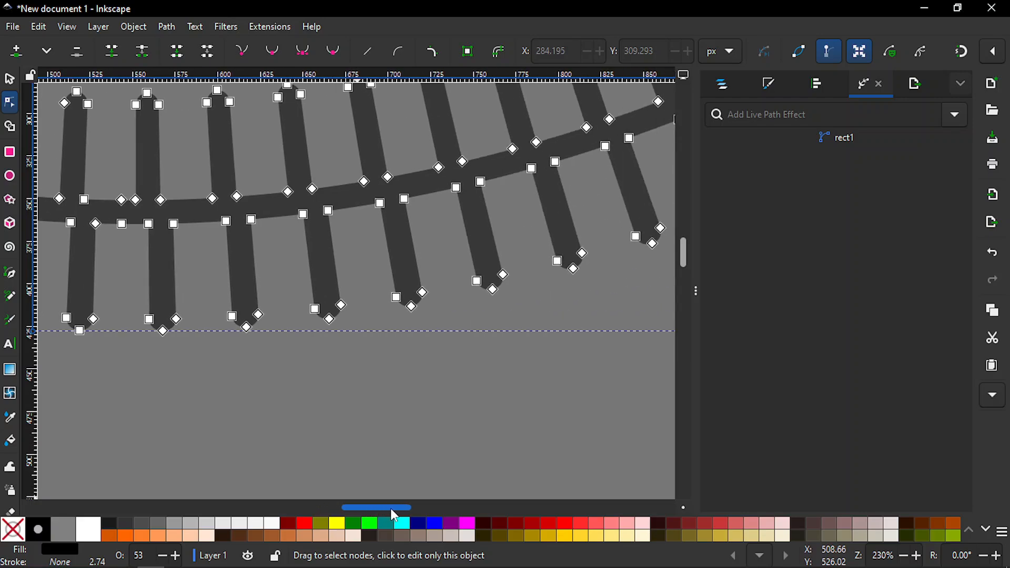
pyautogui.moveTo(684, 259); pyautogui.dragTo(686, 254)
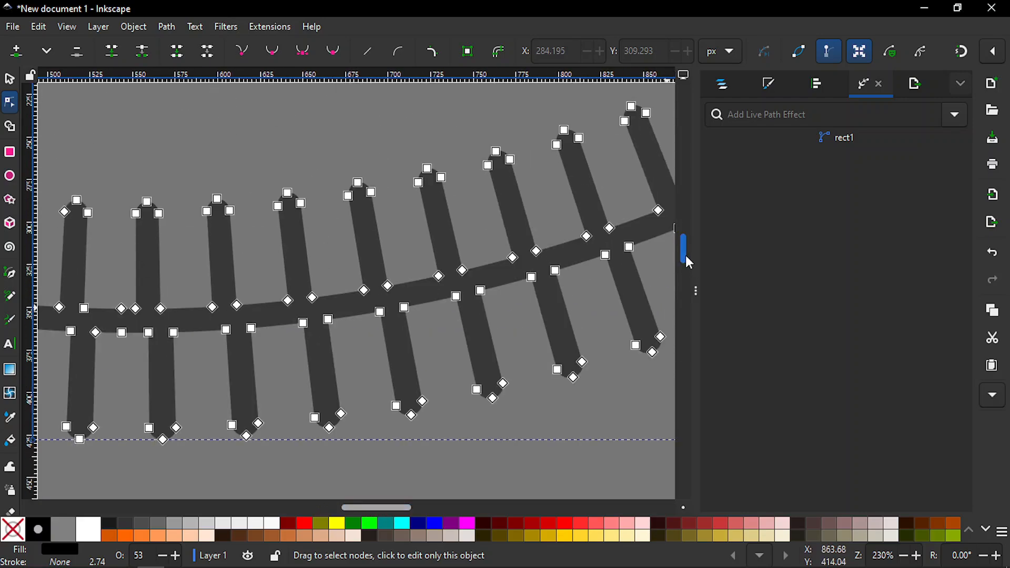
pyautogui.moveTo(368, 508); pyautogui.dragTo(384, 501)
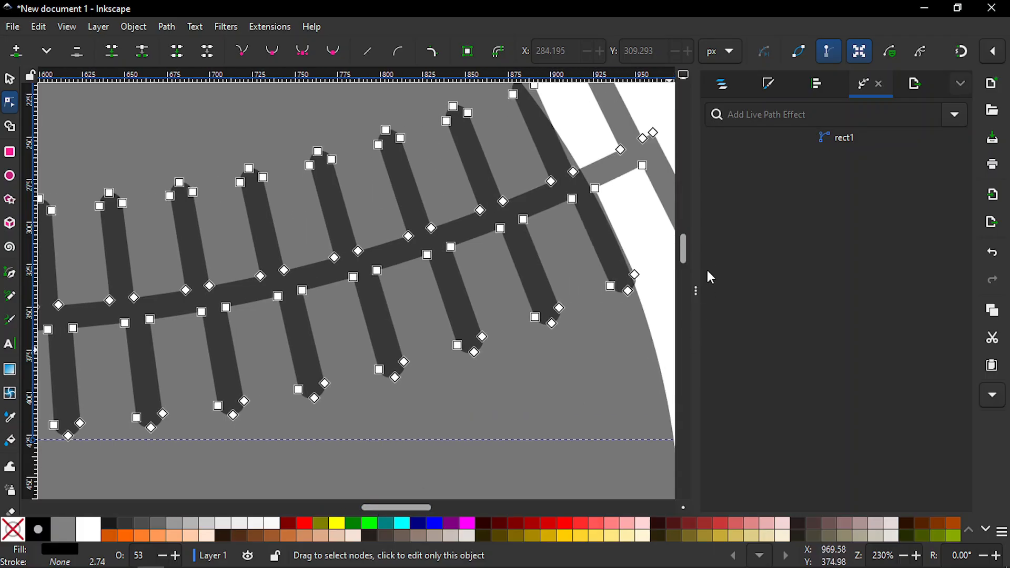
pyautogui.moveTo(685, 255); pyautogui.dragTo(685, 252)
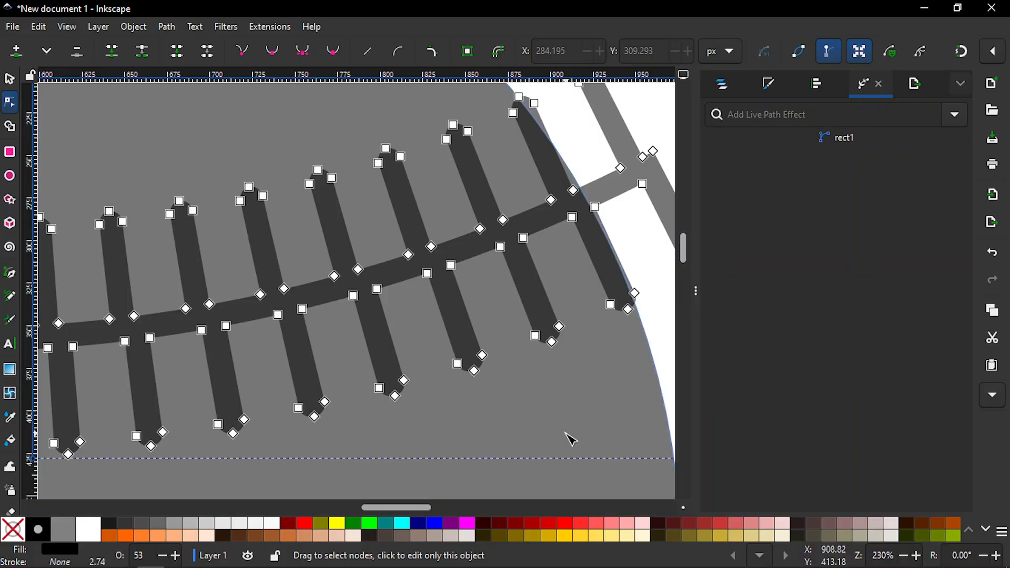
# - Examine the nodes at the arc's central rung junction and along its left half out to the circle's edge
pyautogui.moveTo(400, 508); pyautogui.dragTo(344, 506)
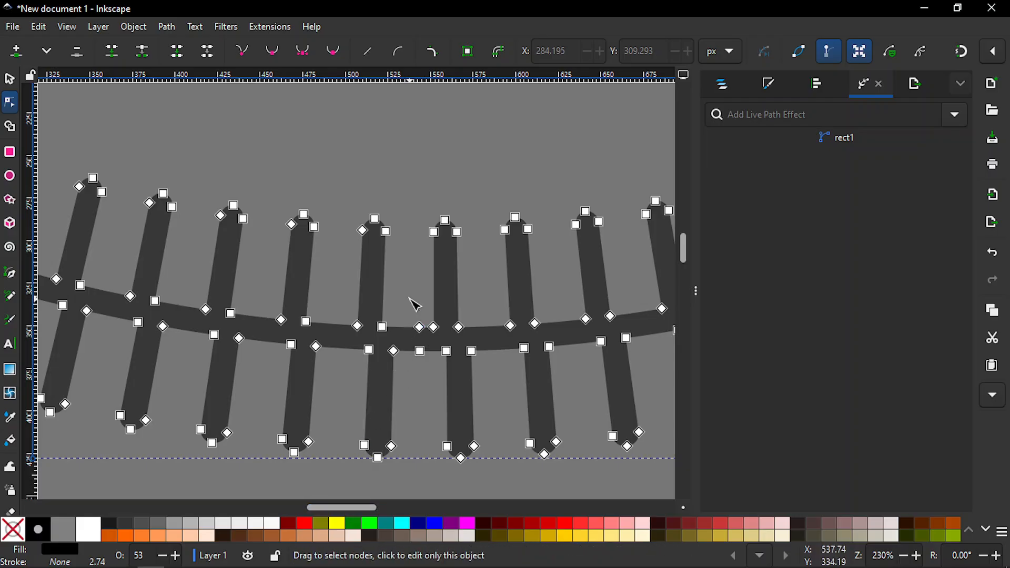
pyautogui.press('z')
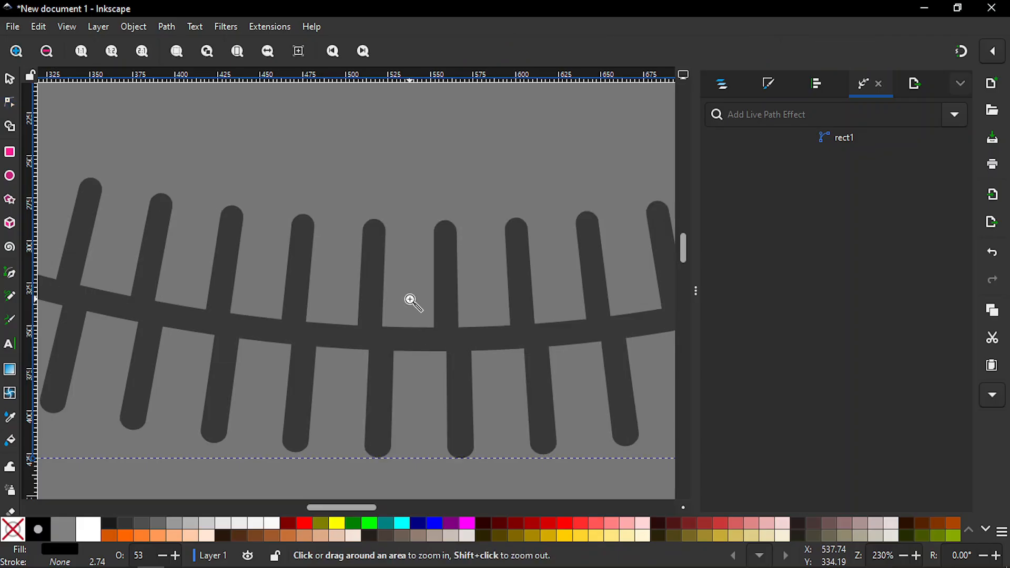
pyautogui.moveTo(411, 308); pyautogui.dragTo(461, 355)
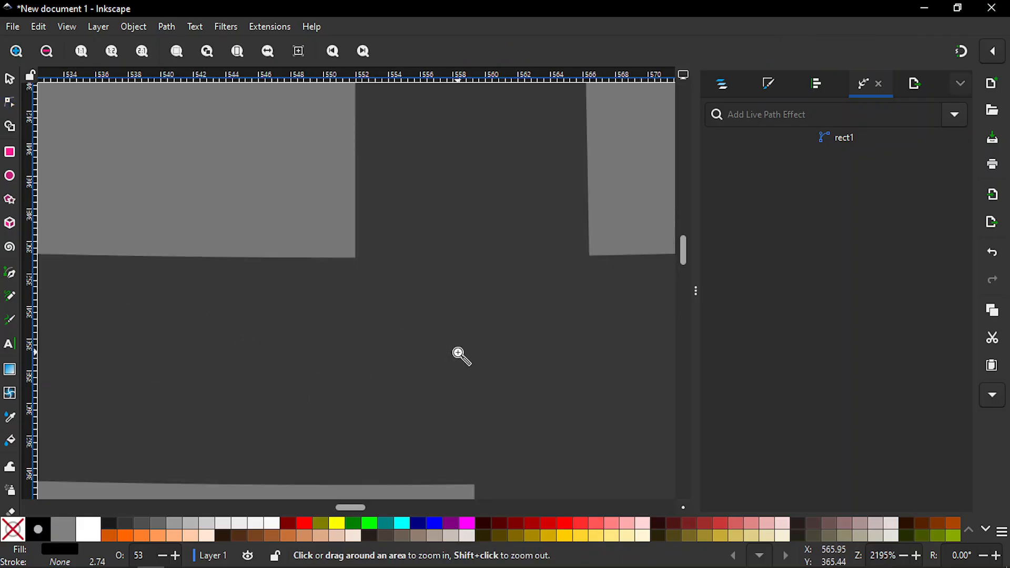
pyautogui.press('n')
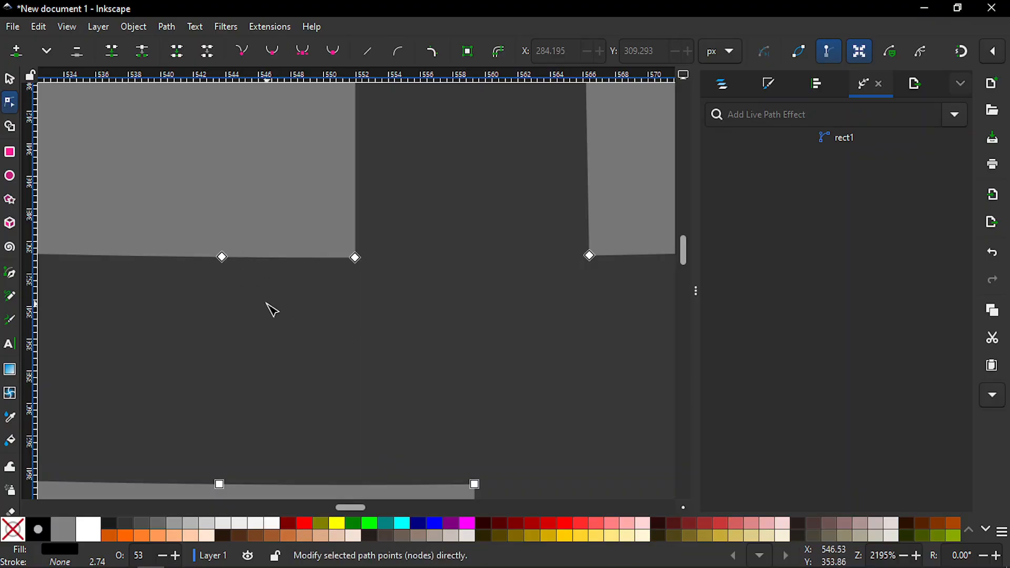
pyautogui.scroll(-6, 272, 310)
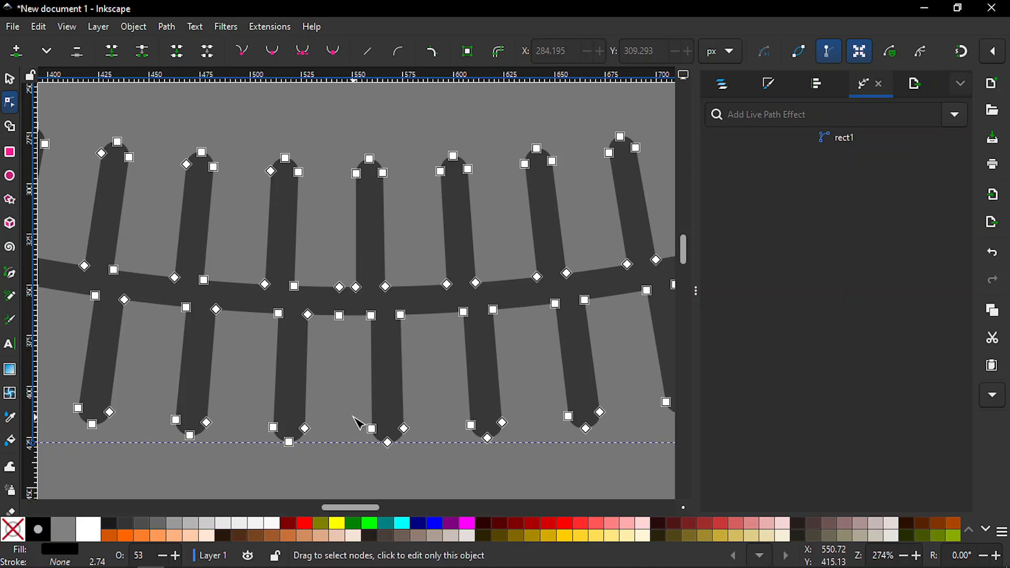
pyautogui.moveTo(364, 515); pyautogui.dragTo(322, 505)
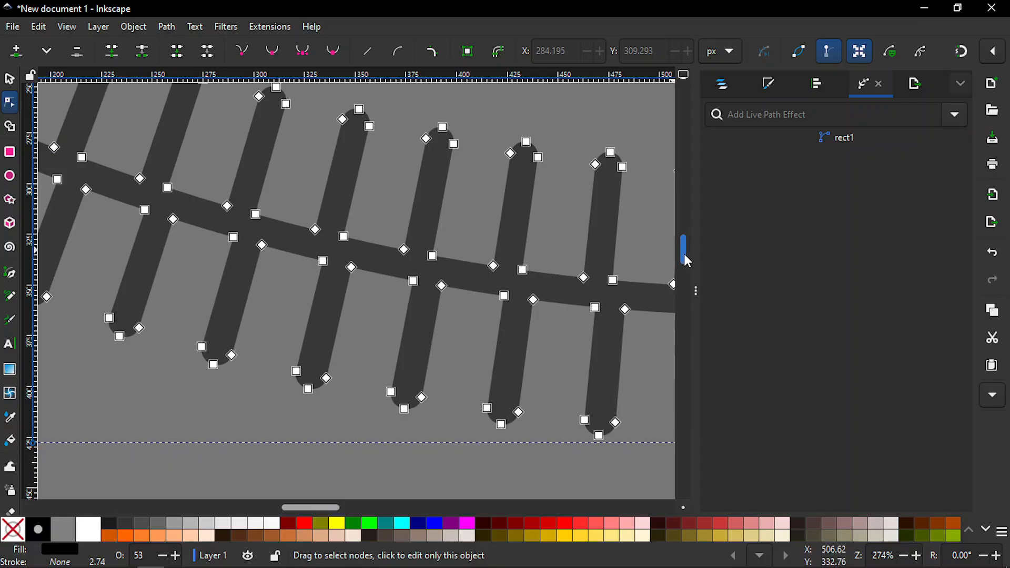
pyautogui.moveTo(683, 253); pyautogui.dragTo(684, 252)
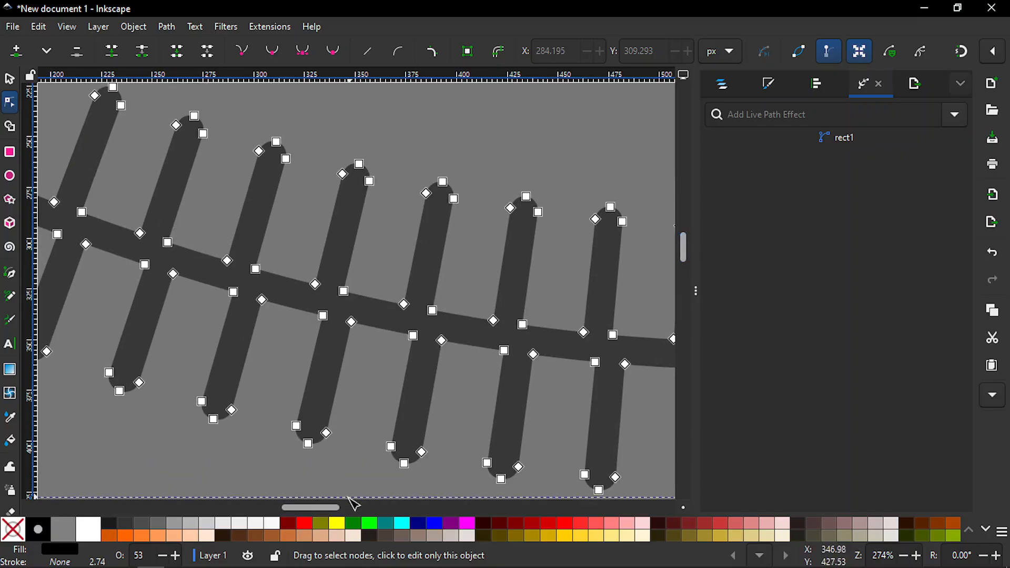
pyautogui.moveTo(339, 507); pyautogui.dragTo(317, 509)
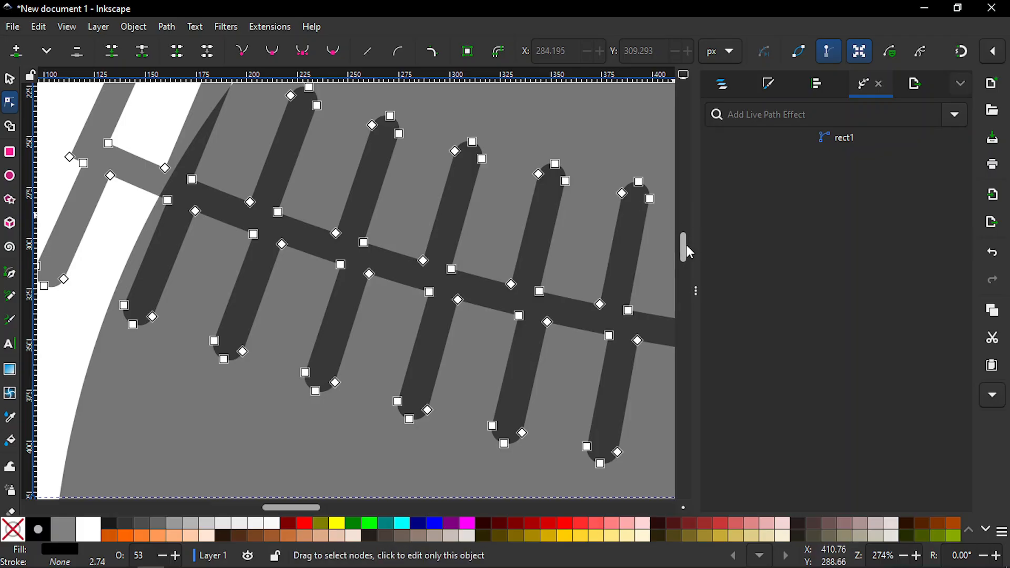
pyautogui.scroll(2, 688, 246)
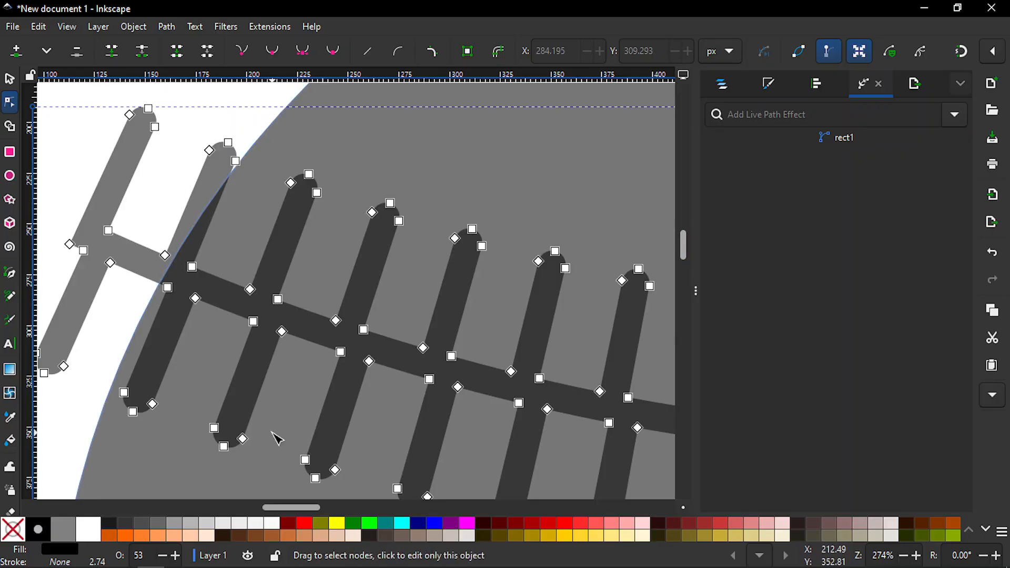
pyautogui.moveTo(290, 507); pyautogui.dragTo(289, 508)
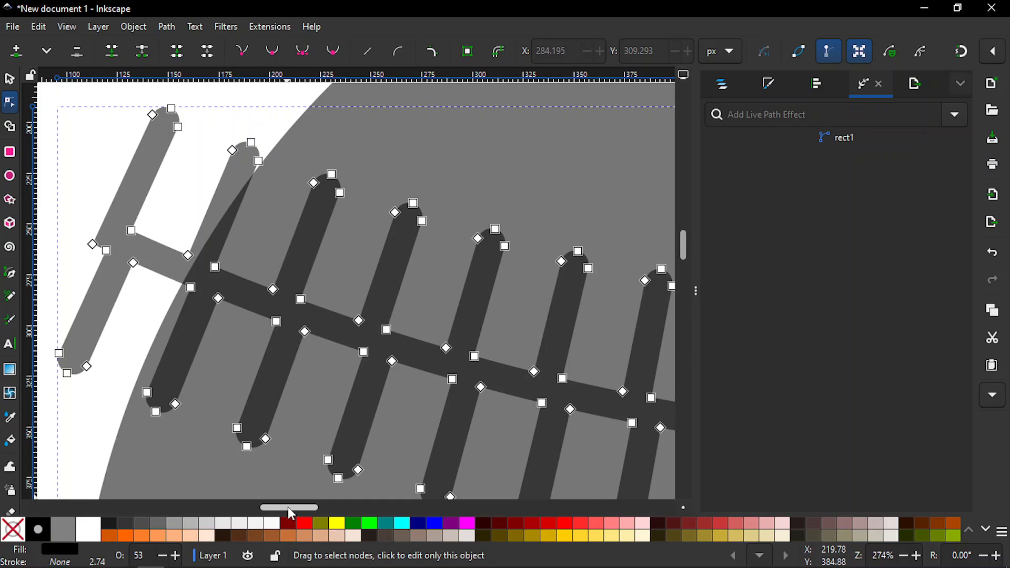
# - Duplicate the curved ladder, flip the copy vertically and move it straight down the circle to about Y 627 px
pyautogui.press('-')
pyautogui.press('-')
pyautogui.press('-')
pyautogui.press('-')
pyautogui.press('-')
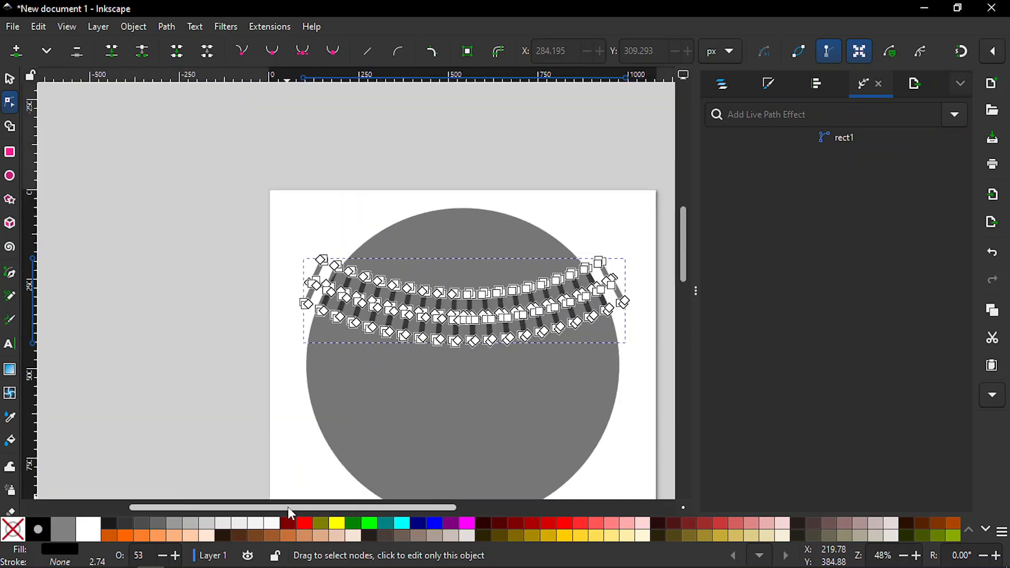
pyautogui.press('s')
pyautogui.moveTo(304, 508); pyautogui.dragTo(339, 506)
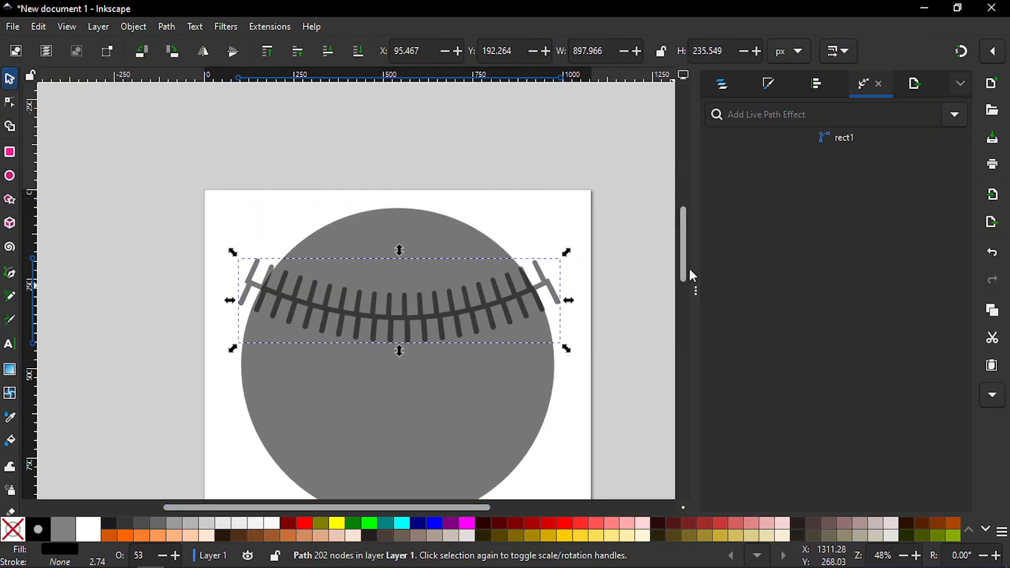
pyautogui.moveTo(687, 266); pyautogui.dragTo(686, 283)
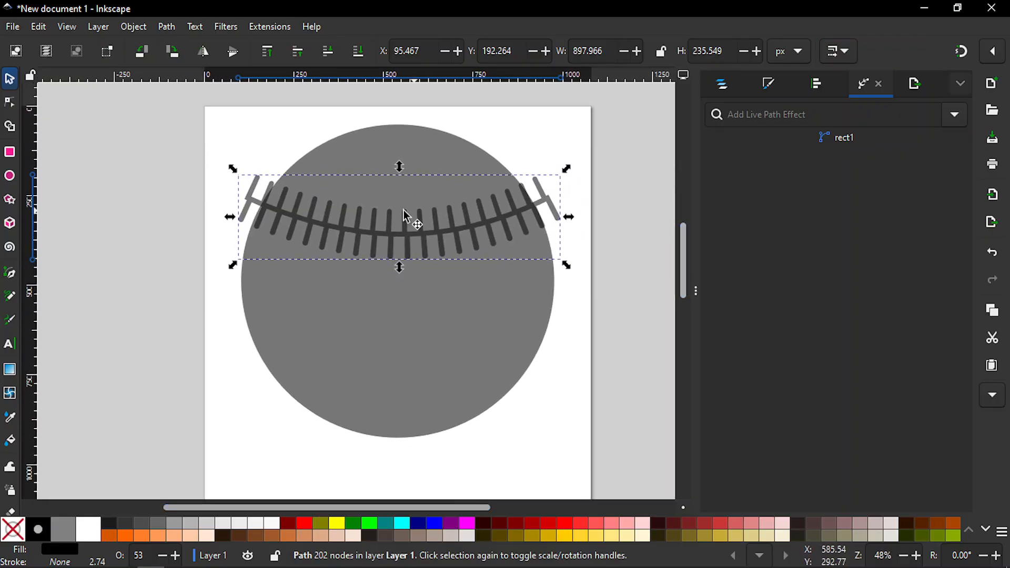
pyautogui.press('ctrl')
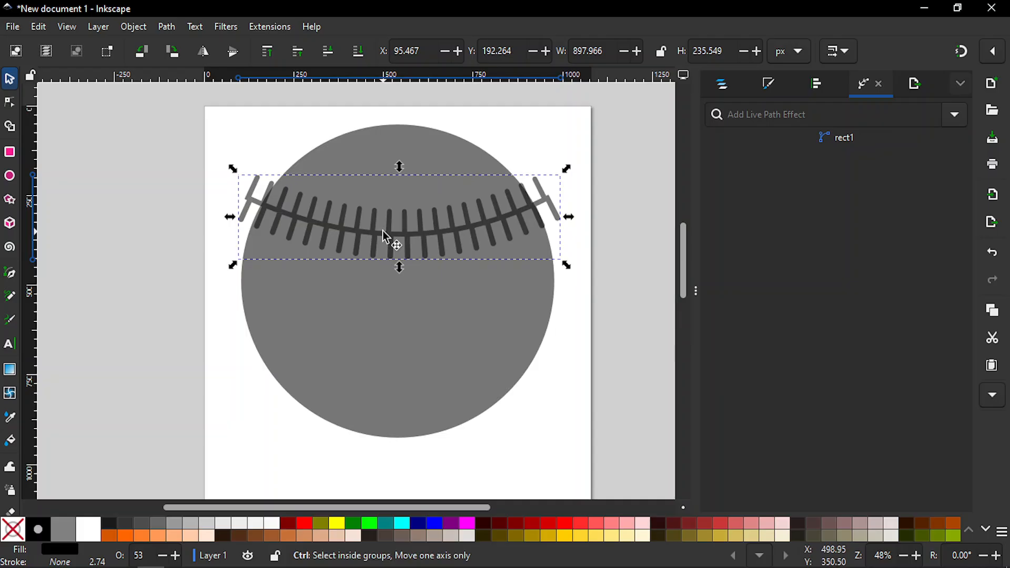
pyautogui.hotkey('ctrl', 'shift', 'c')
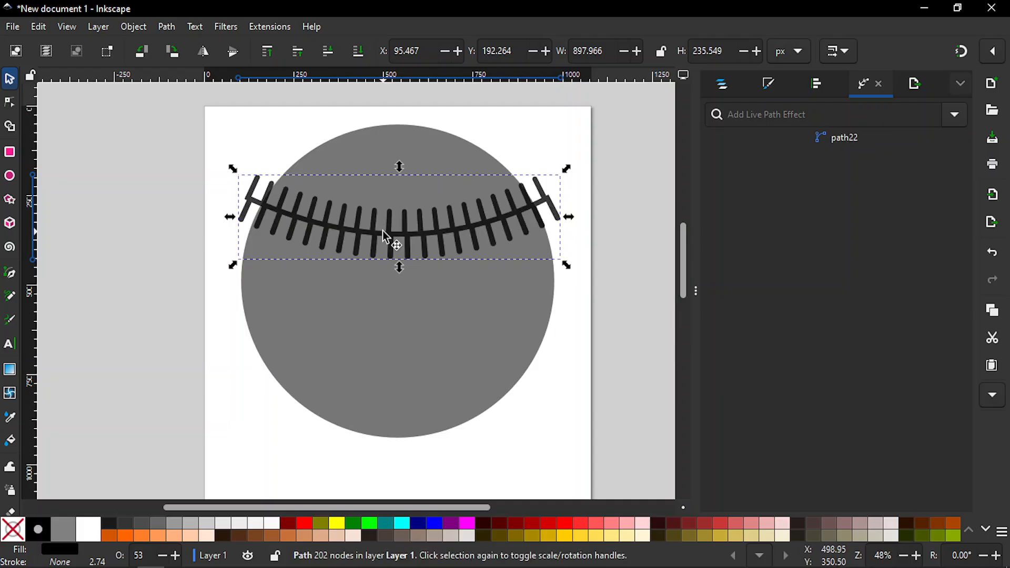
pyautogui.click(234, 57)
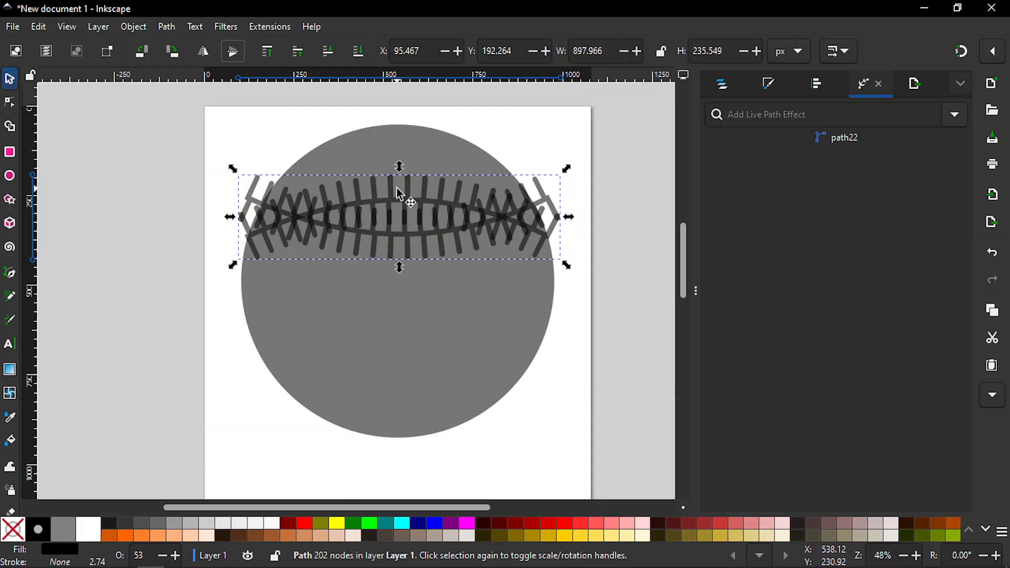
pyautogui.moveTo(398, 193); pyautogui.dragTo(402, 346)
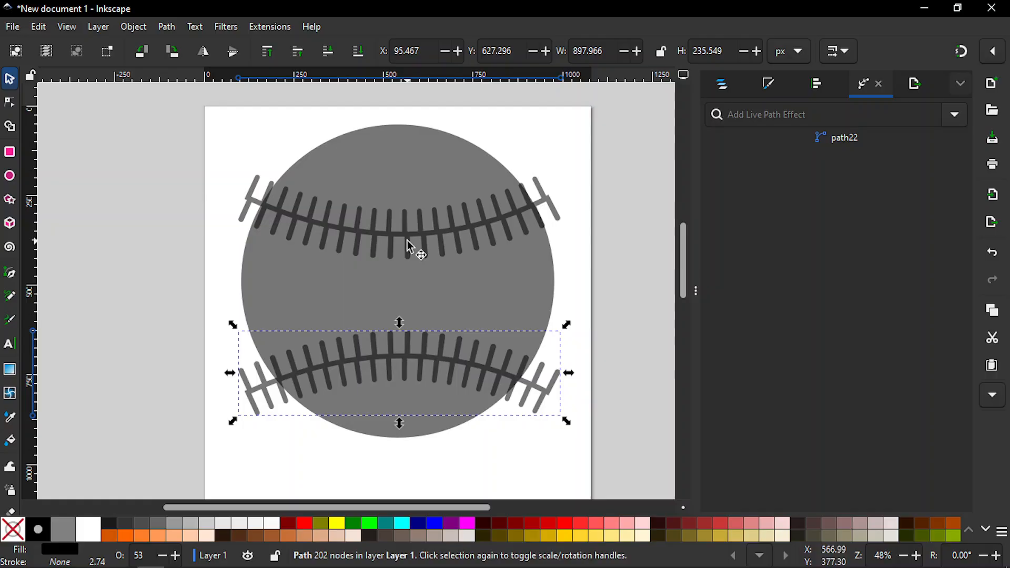
# - Raise the upper ladder to about Y 163 px and group it with the lower ladder
pyautogui.moveTo(407, 238); pyautogui.dragTo(409, 232)
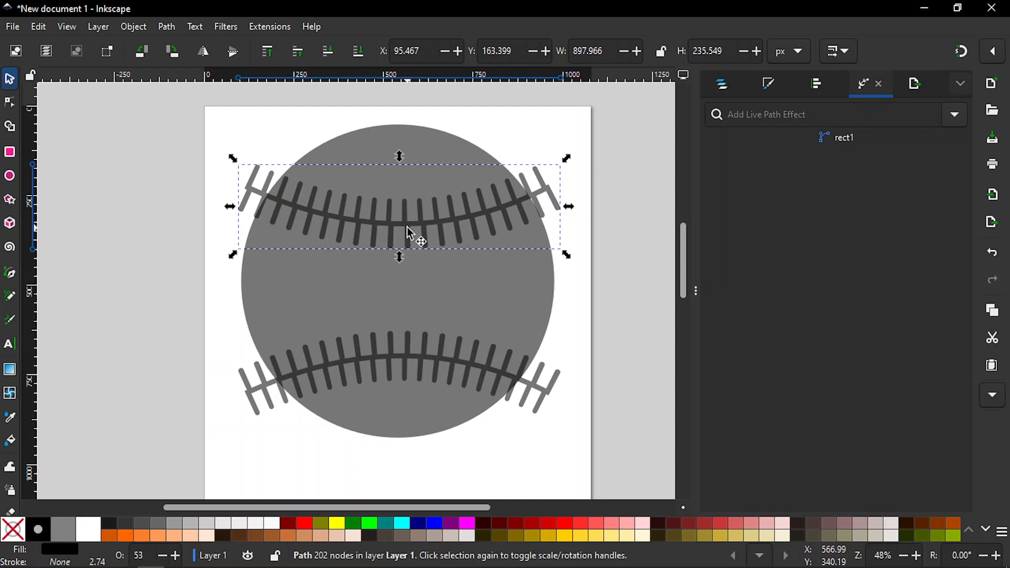
pyautogui.keyDown('shift'); pyautogui.click(410, 357); pyautogui.keyUp('shift')
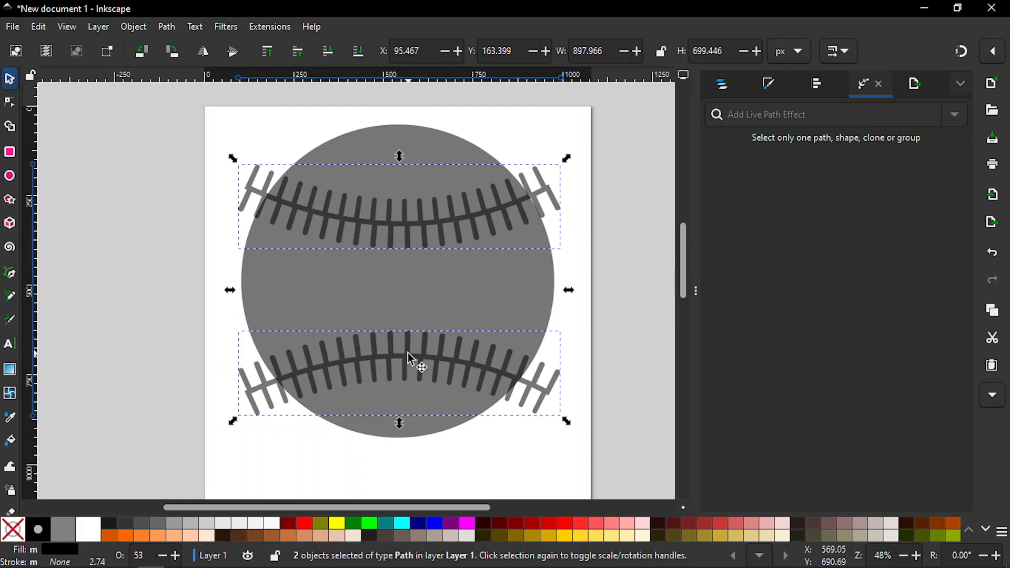
pyautogui.hotkey('ctrl', 'g')
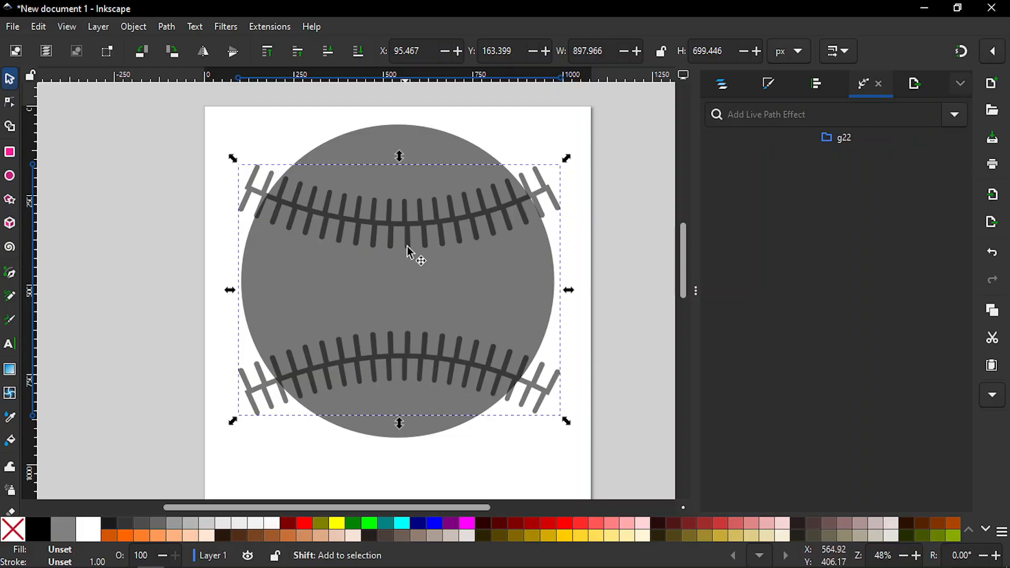
# - Center the ladder group on the circle both horizontally and vertically, relative to the last selected object, then deselect
pyautogui.keyDown('shift'); pyautogui.click(413, 142); pyautogui.keyUp('shift')
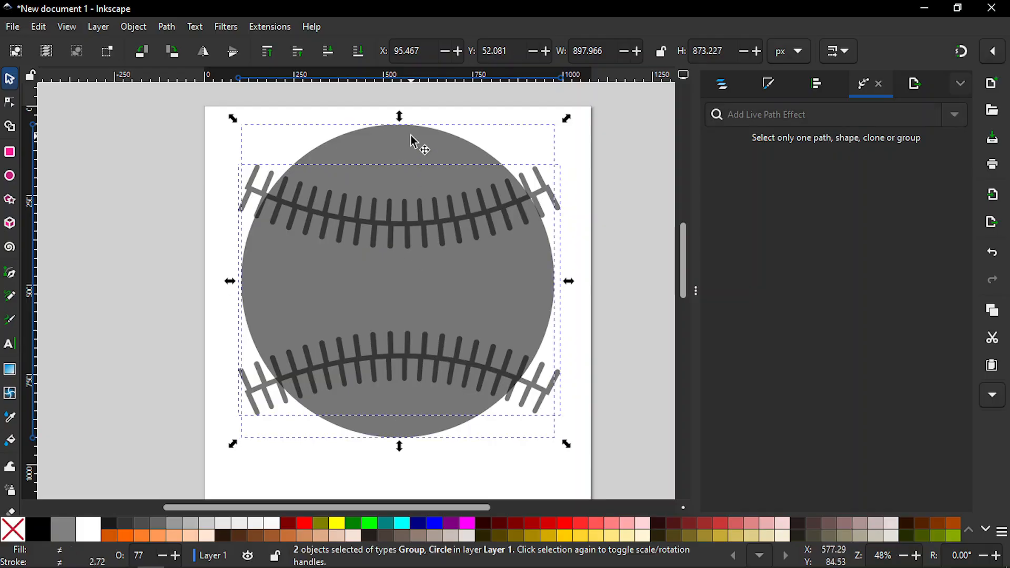
pyautogui.click(817, 89)
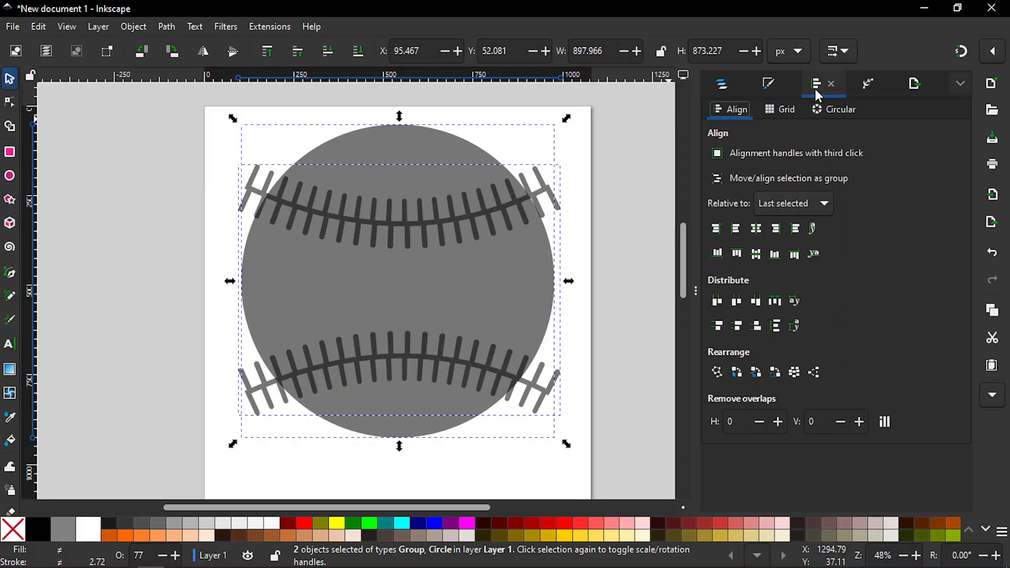
pyautogui.click(764, 230)
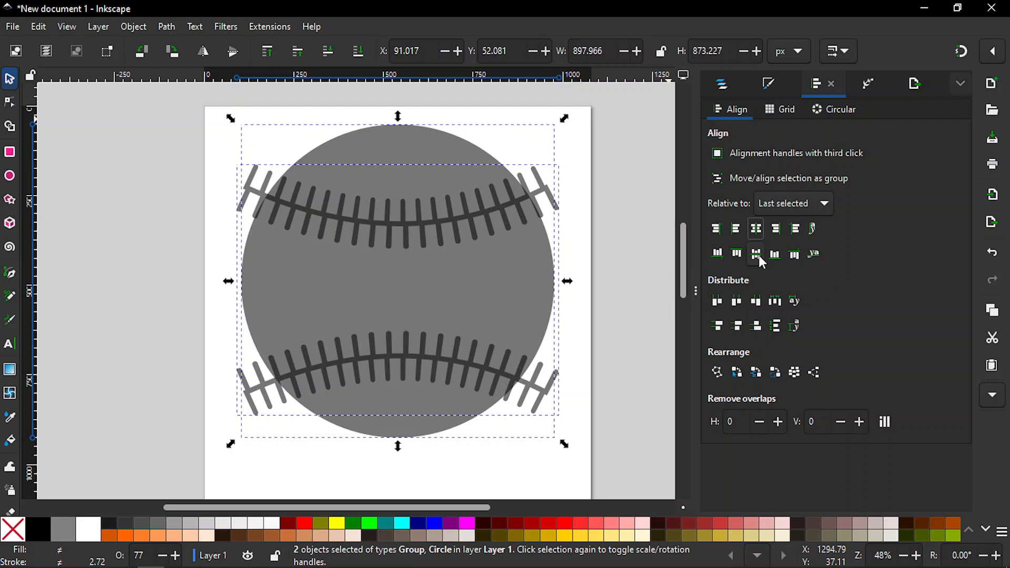
pyautogui.click(759, 256)
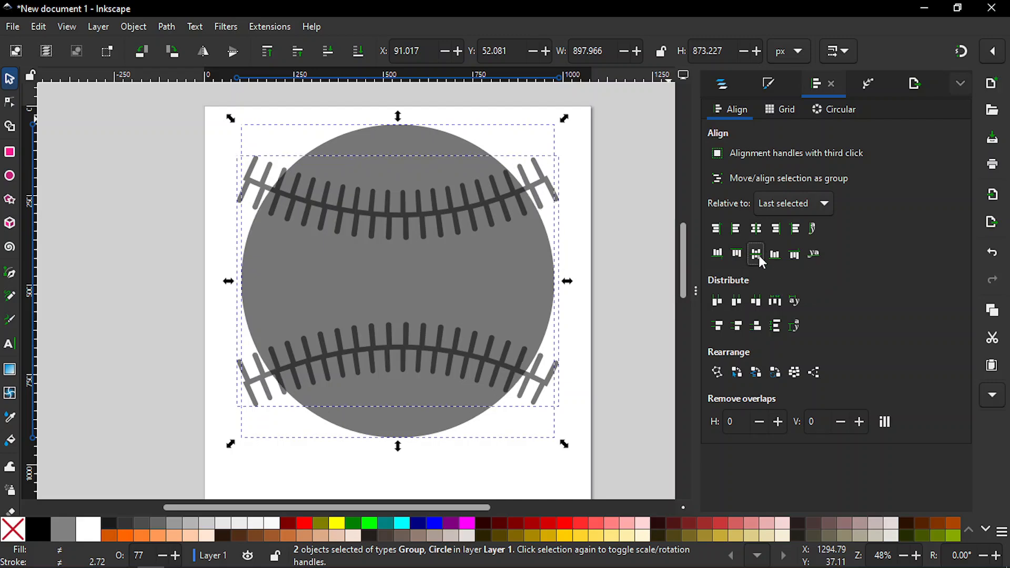
pyautogui.click(583, 374)
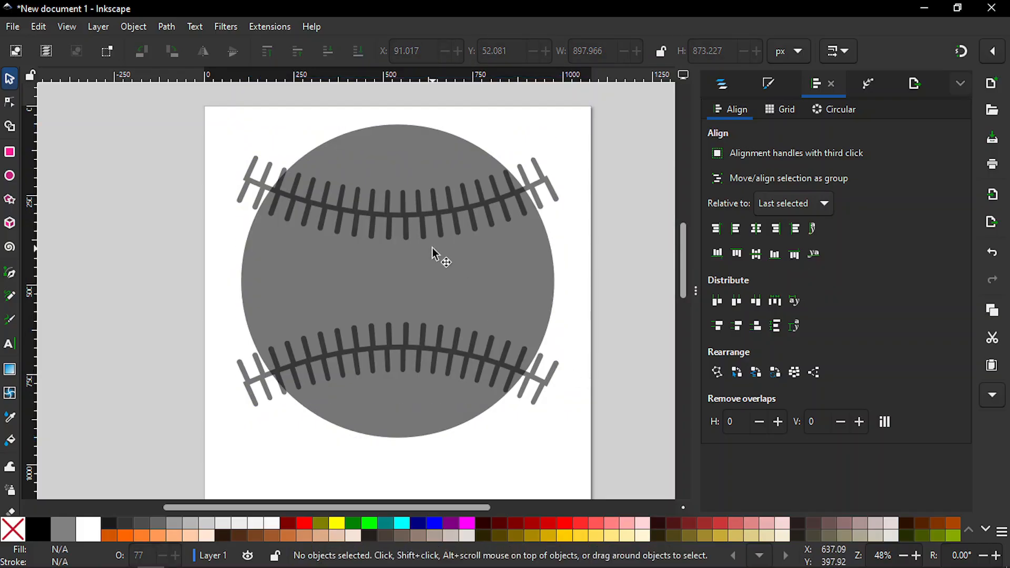
# - Ungroup the two ladders and merge them into a single path with Union
pyautogui.click(421, 213)
pyautogui.rightClick(420, 213)
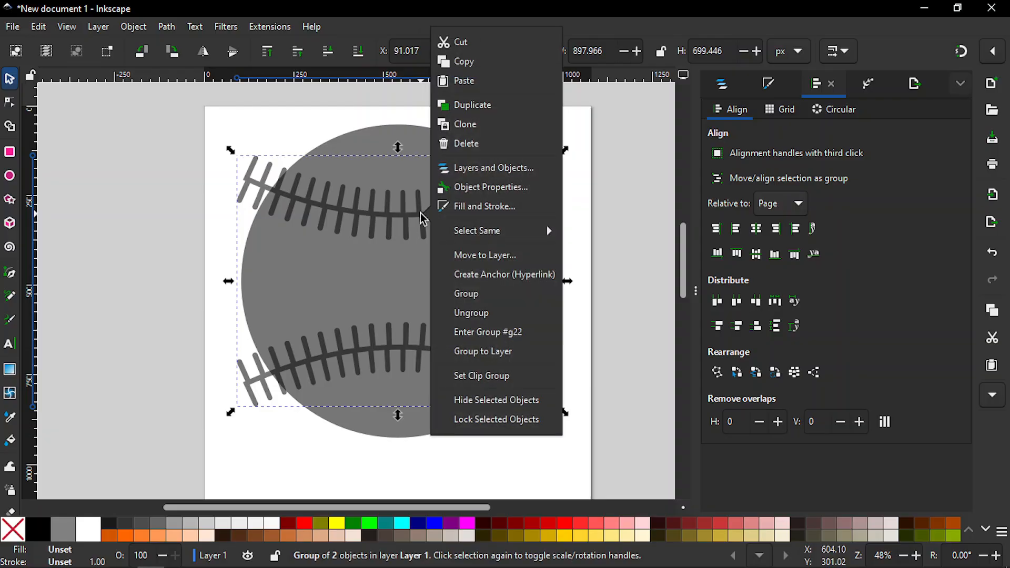
pyautogui.click(471, 314)
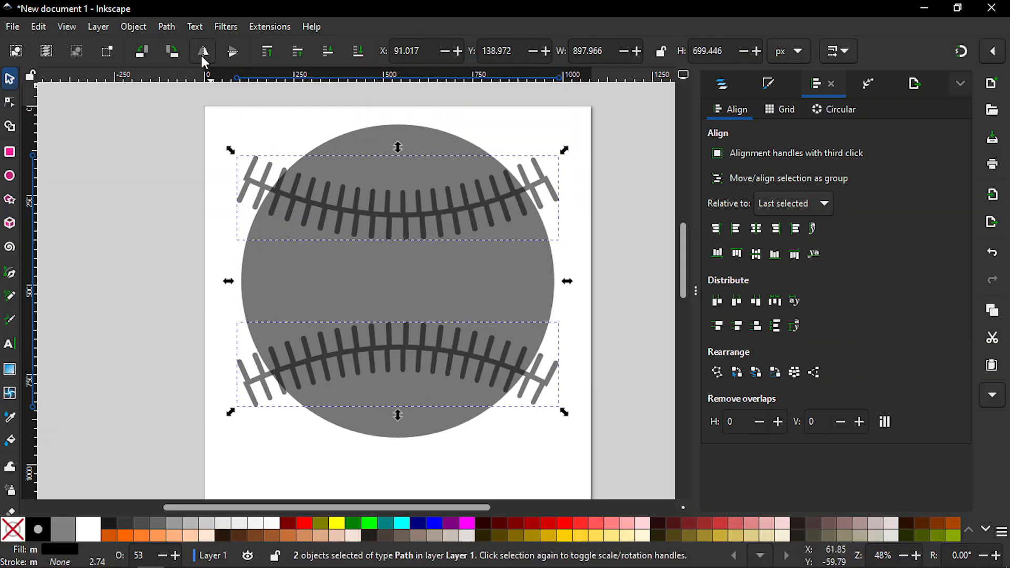
pyautogui.click(171, 32)
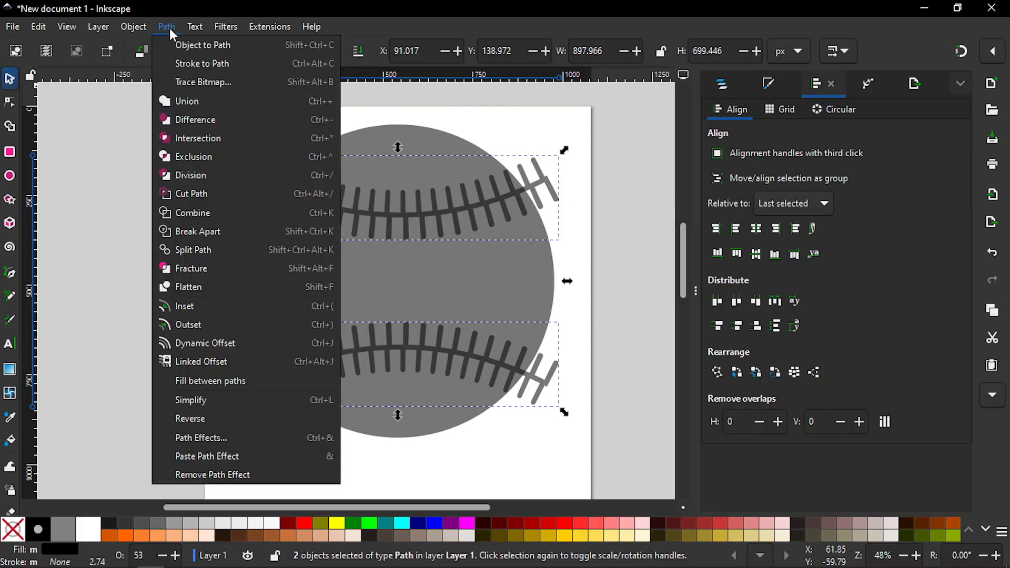
pyautogui.click(191, 103)
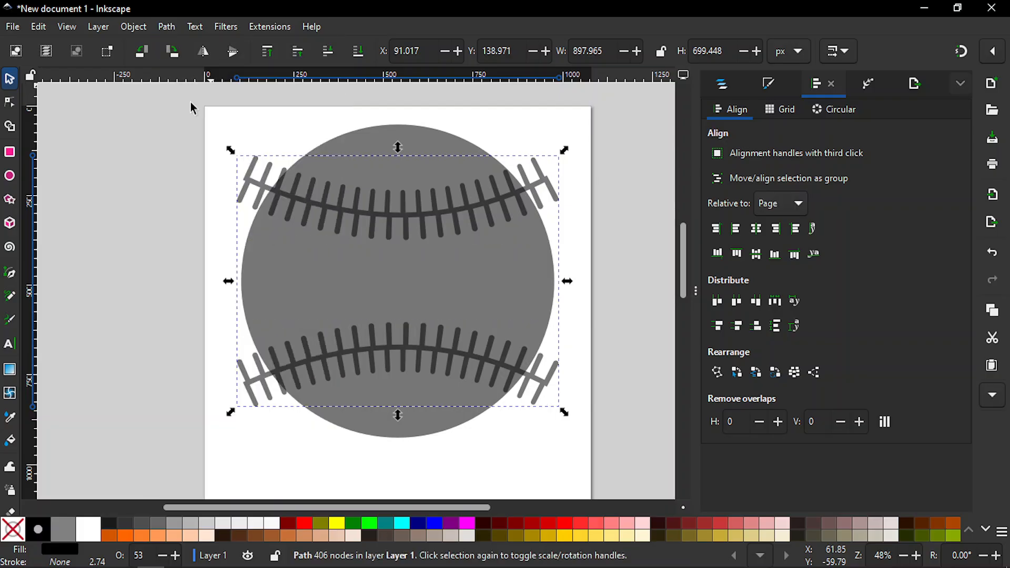
# - Duplicate the large circle and trim the stitch path to the circle's outline with Intersection, then deselect
pyautogui.click(583, 184)
pyautogui.click(413, 171)
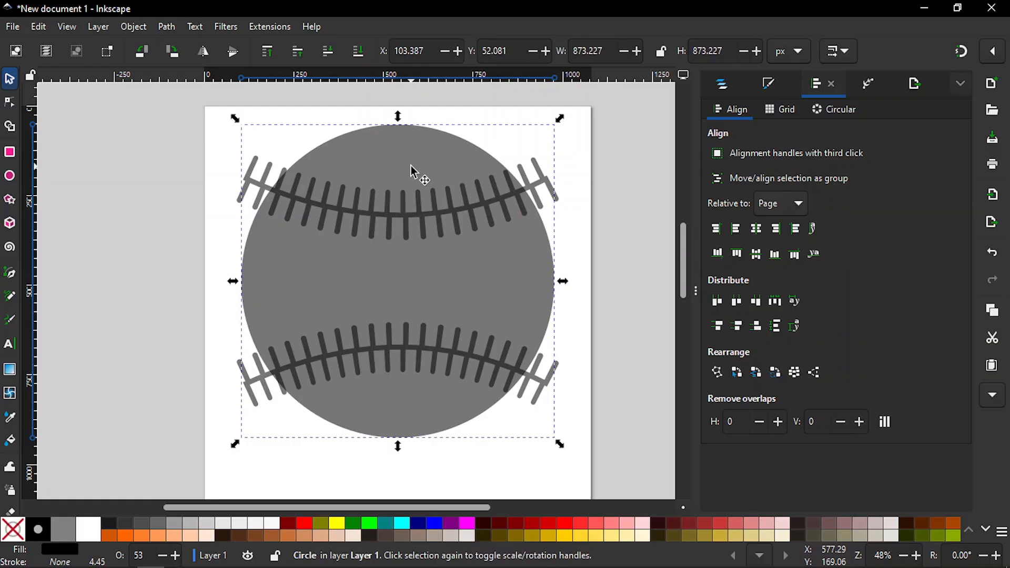
pyautogui.press('ctrl')
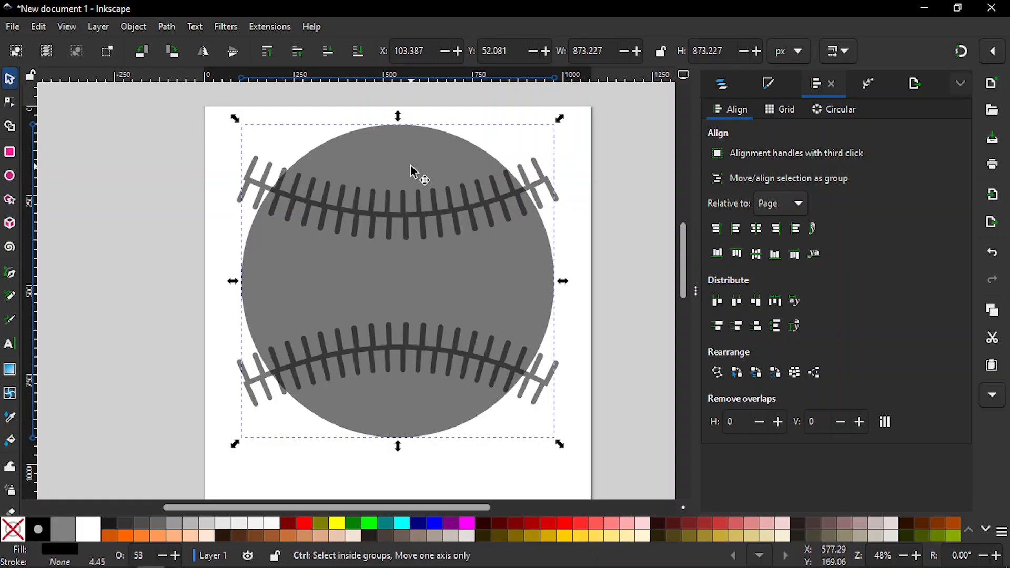
pyautogui.hotkey('ctrl', 'd')
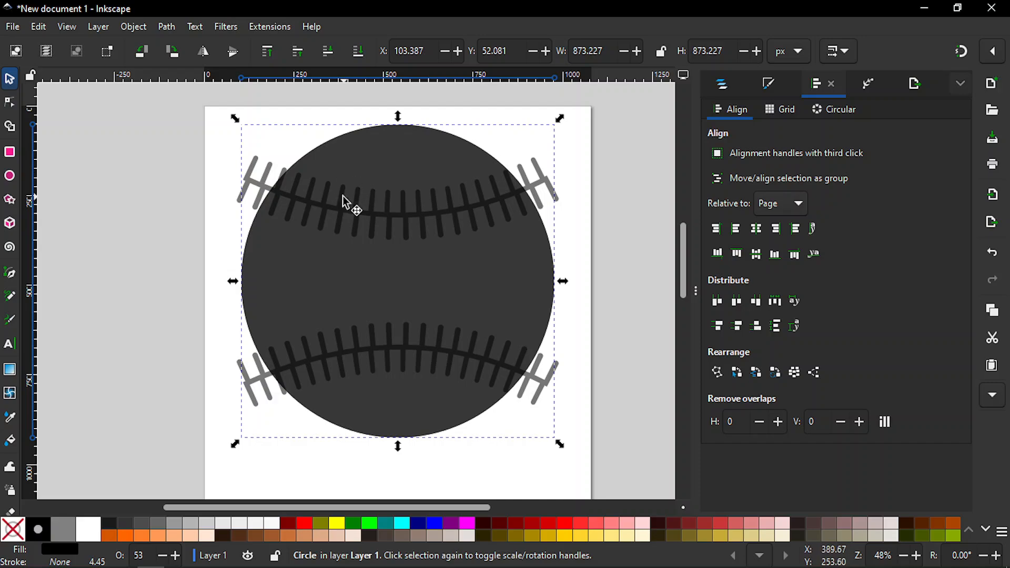
pyautogui.press('shift')
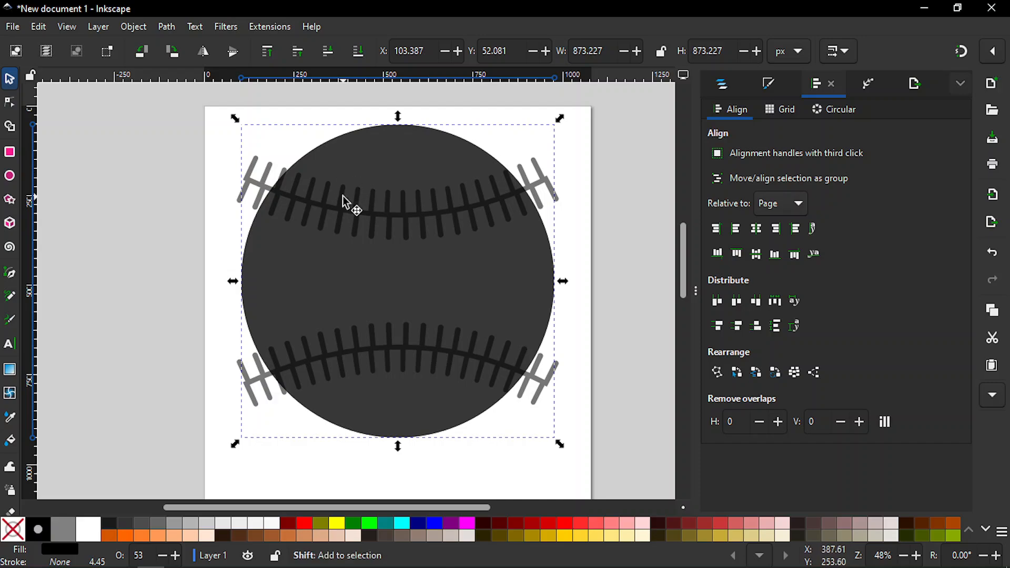
pyautogui.keyDown('shift'); pyautogui.click(251, 175); pyautogui.keyUp('shift')
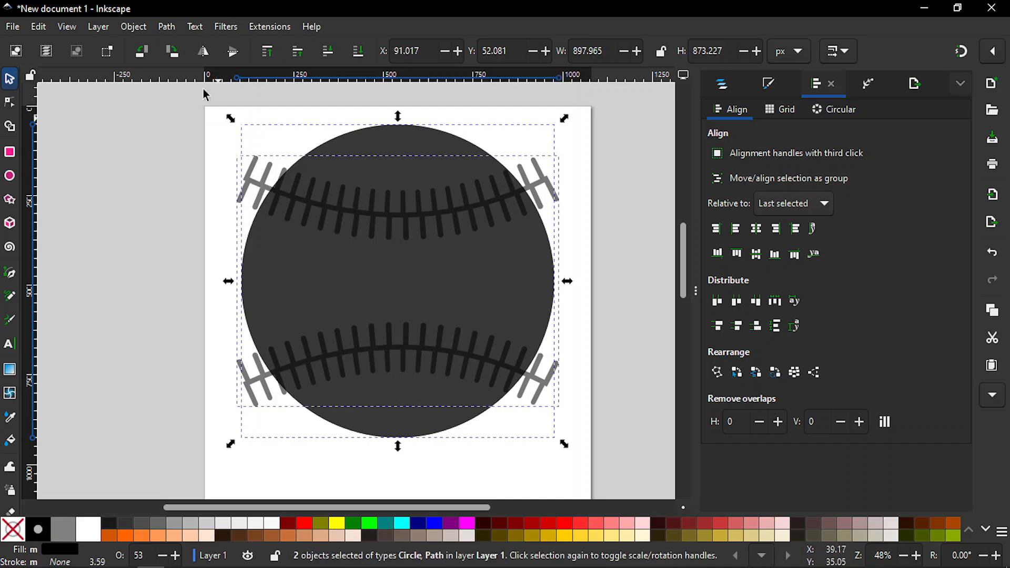
pyautogui.click(173, 29)
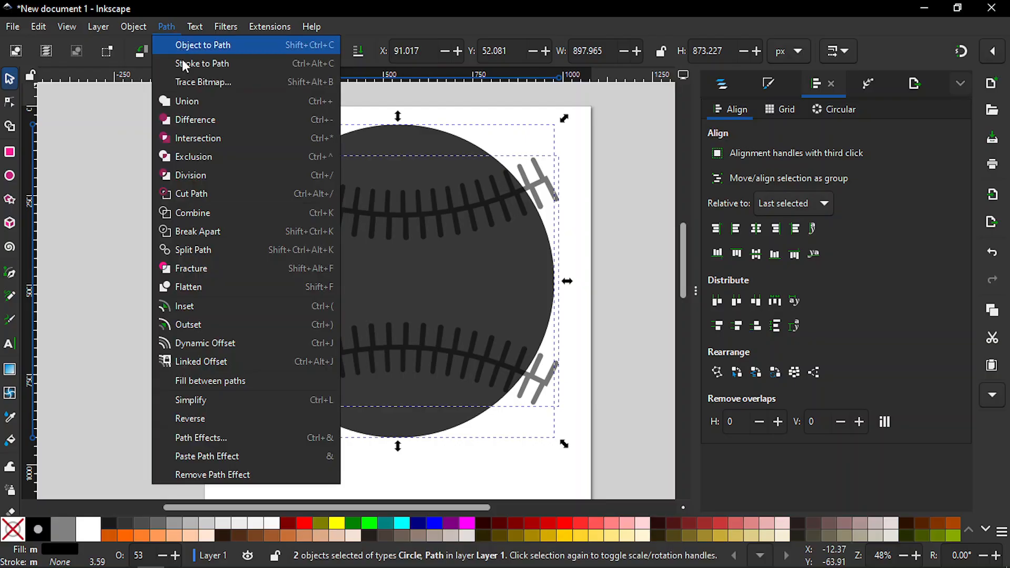
pyautogui.click(191, 139)
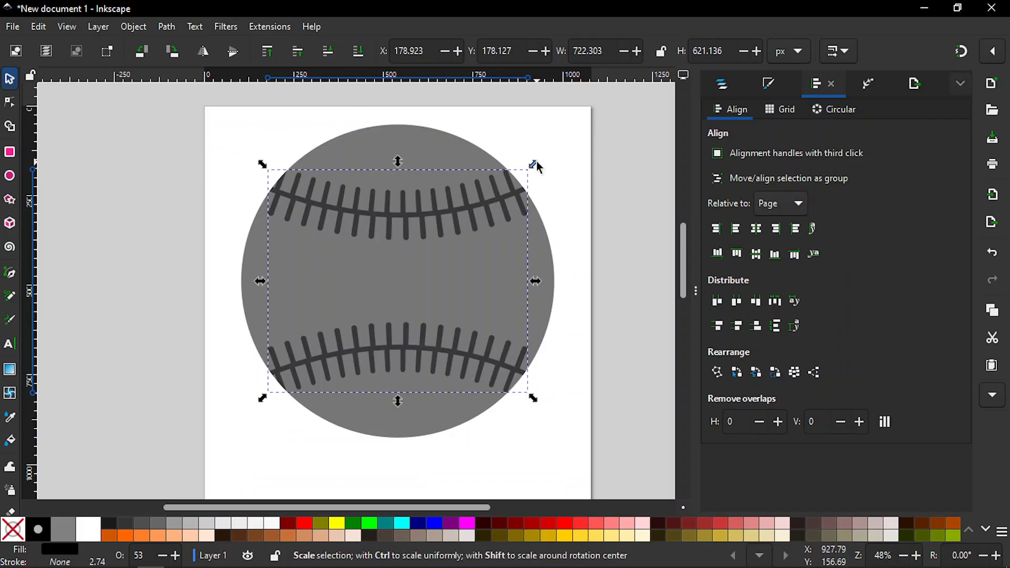
pyautogui.click(563, 153)
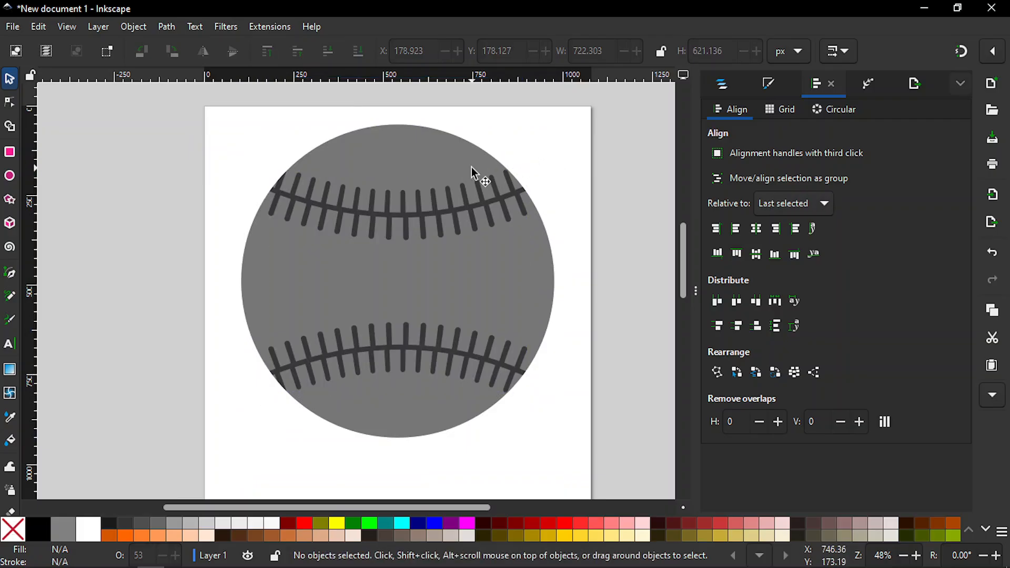
# - Examine the trimmed stitch path's nodes up close along both seams, especially at the ends where they meet the circle's edge
pyautogui.click(433, 207)
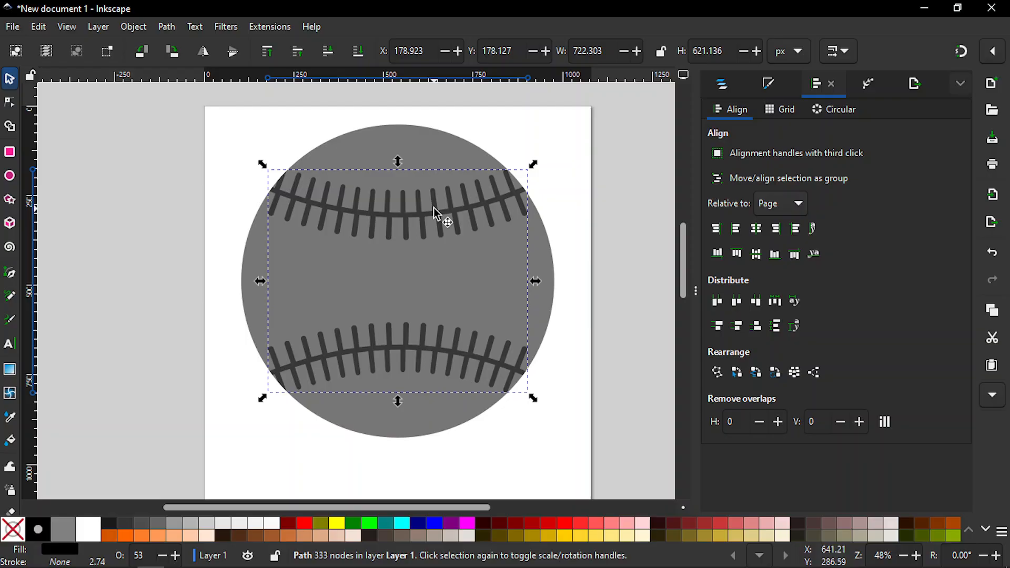
pyautogui.doubleClick(433, 207)
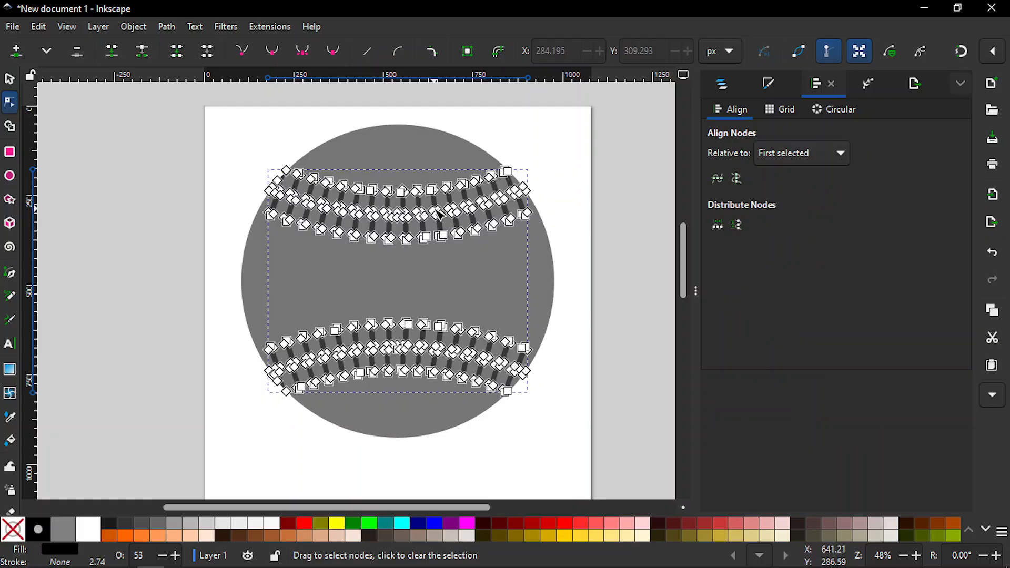
pyautogui.scroll(4, 439, 214)
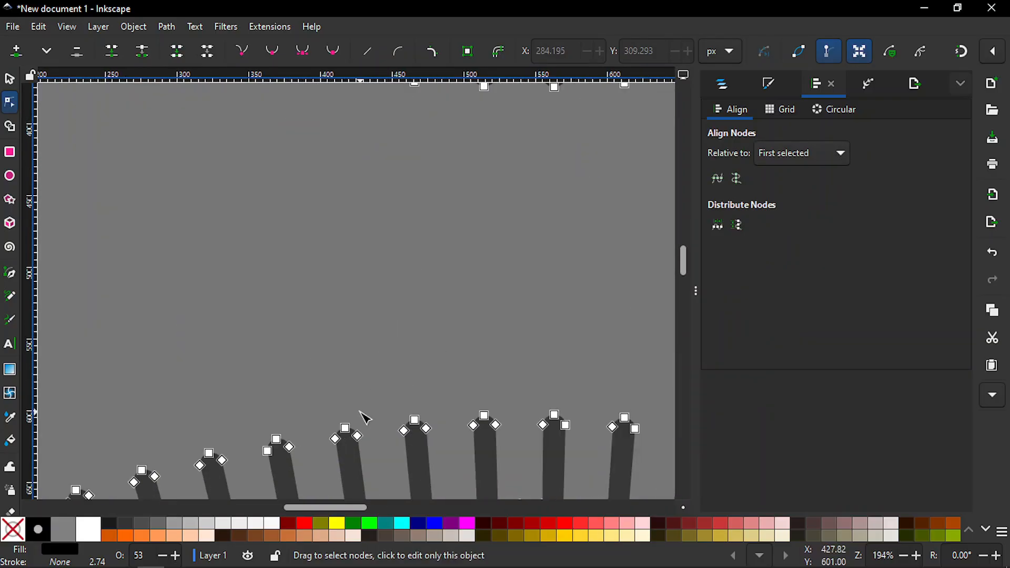
pyautogui.moveTo(334, 508); pyautogui.dragTo(357, 507)
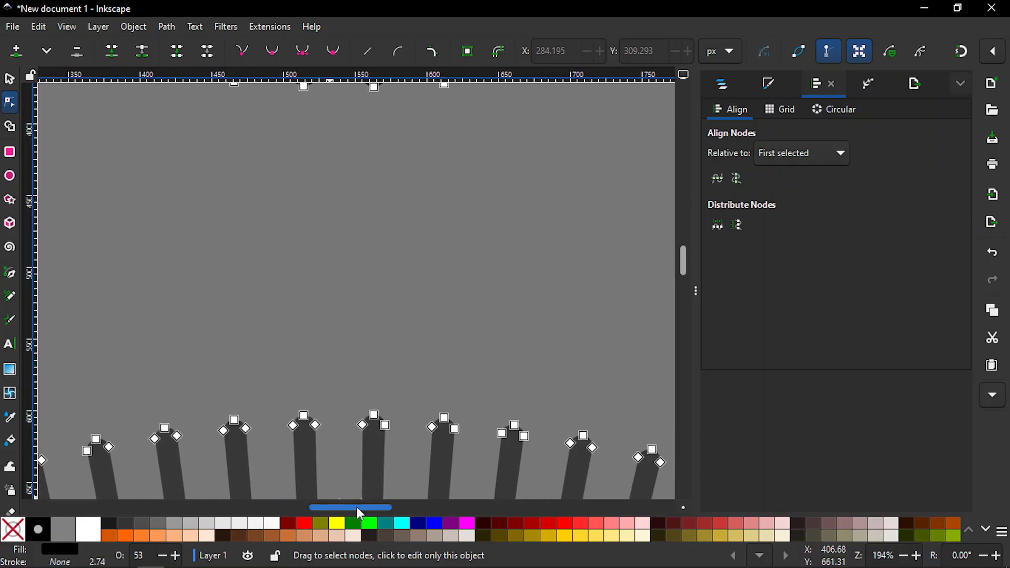
pyautogui.moveTo(685, 260); pyautogui.dragTo(687, 246)
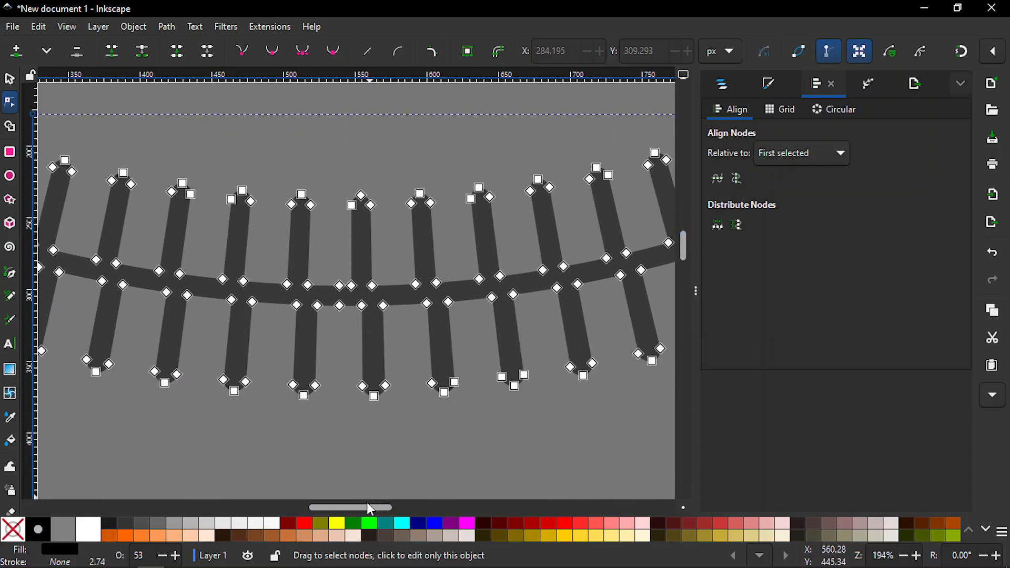
pyautogui.moveTo(367, 514); pyautogui.dragTo(401, 513)
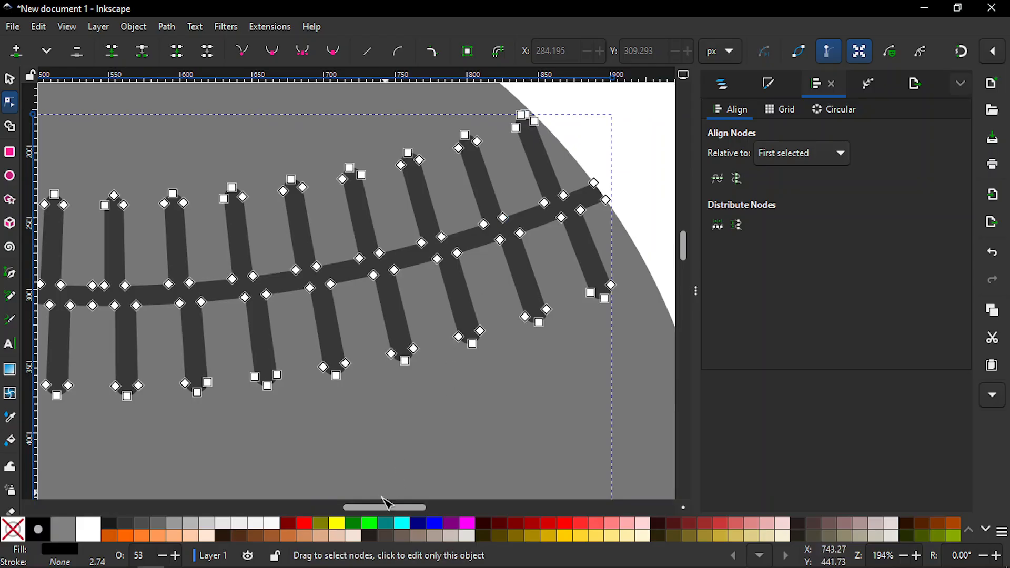
pyautogui.moveTo(380, 508); pyautogui.dragTo(306, 506)
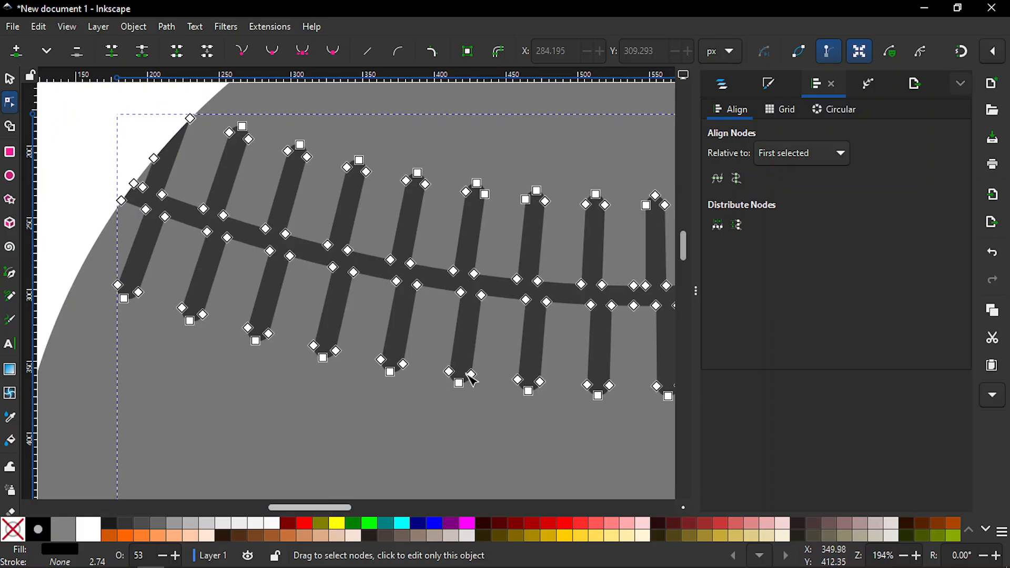
pyautogui.moveTo(684, 248); pyautogui.dragTo(687, 284)
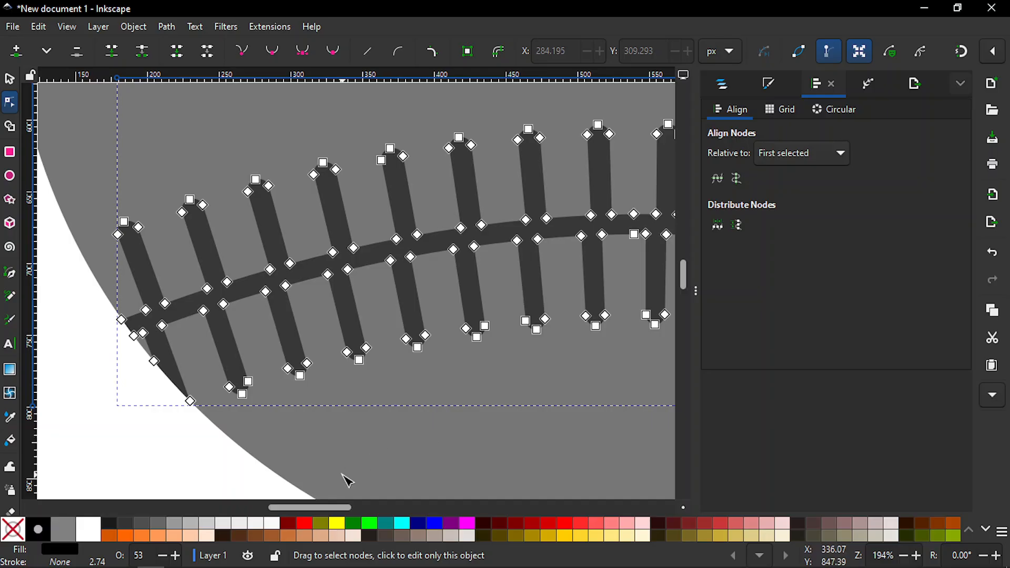
pyautogui.moveTo(309, 507); pyautogui.dragTo(389, 524)
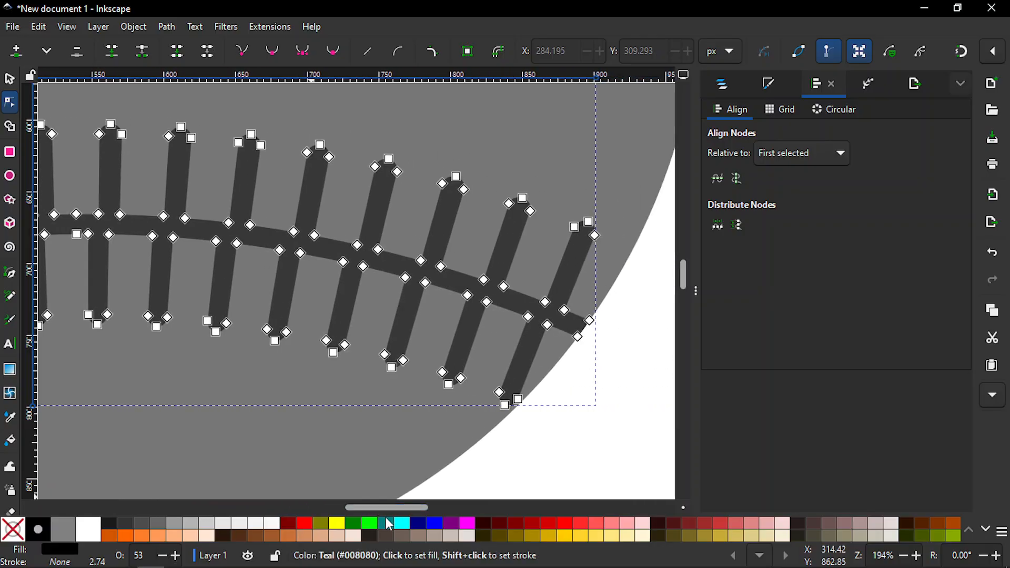
pyautogui.press('-')
pyautogui.press('-')
pyautogui.press('-')
pyautogui.press('-')
pyautogui.press('-')
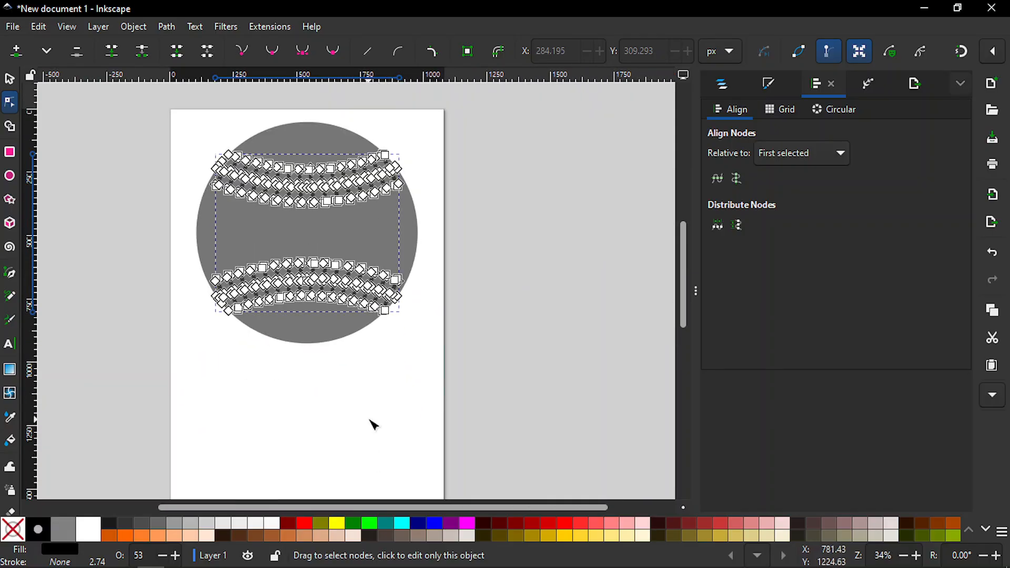
pyautogui.click(371, 426)
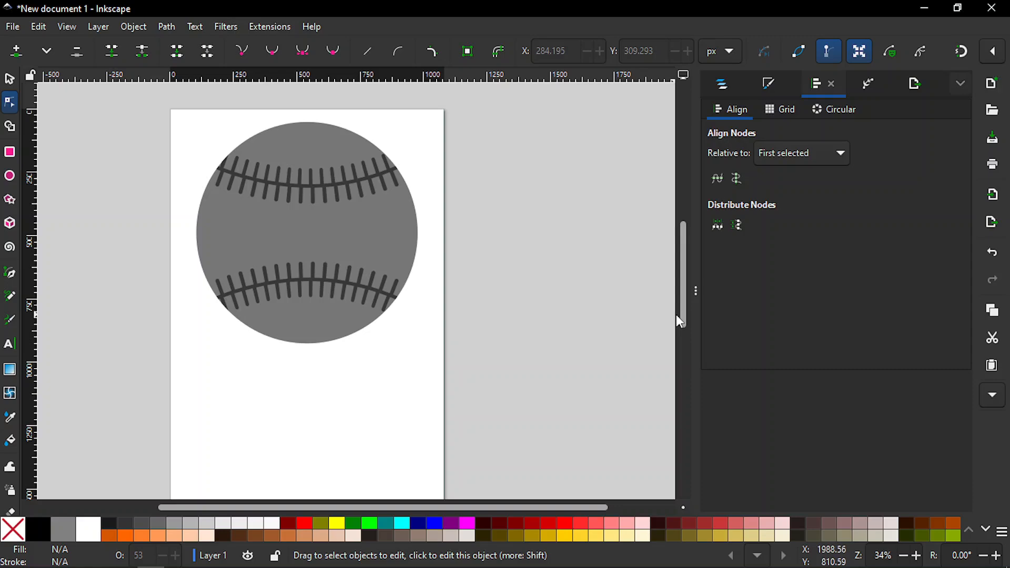
pyautogui.moveTo(681, 315); pyautogui.dragTo(683, 307)
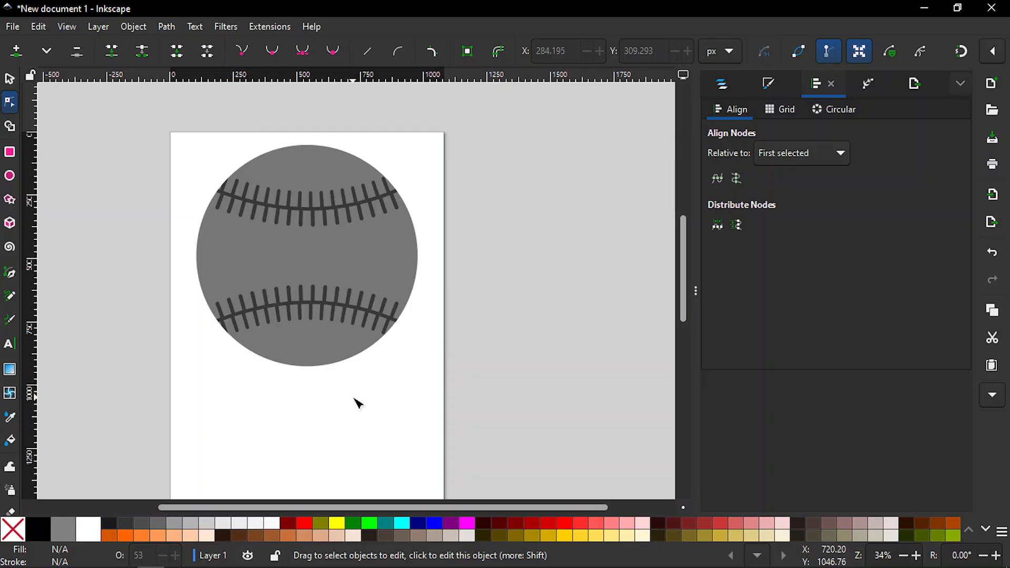
pyautogui.press('s')
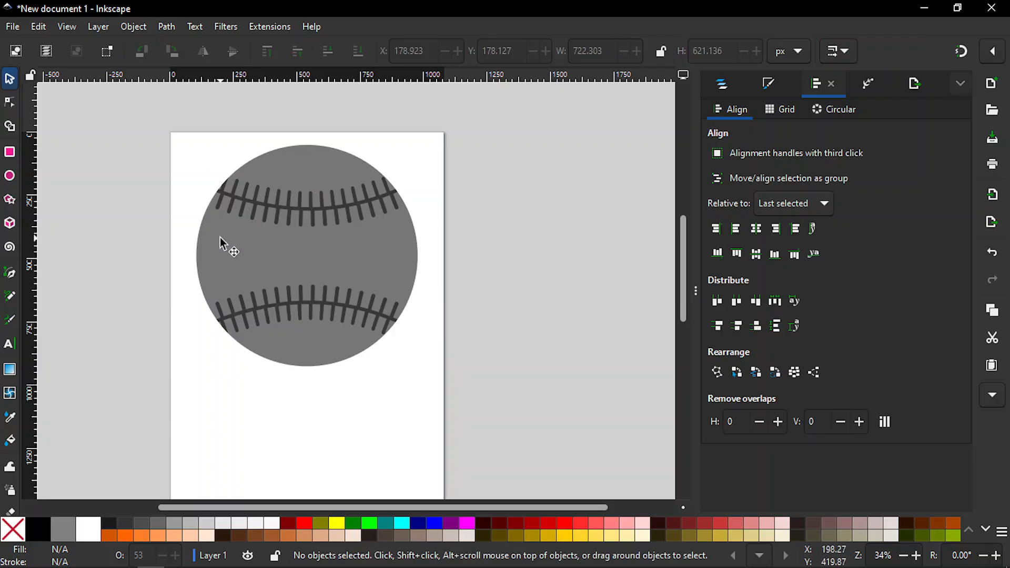
pyautogui.press('n')
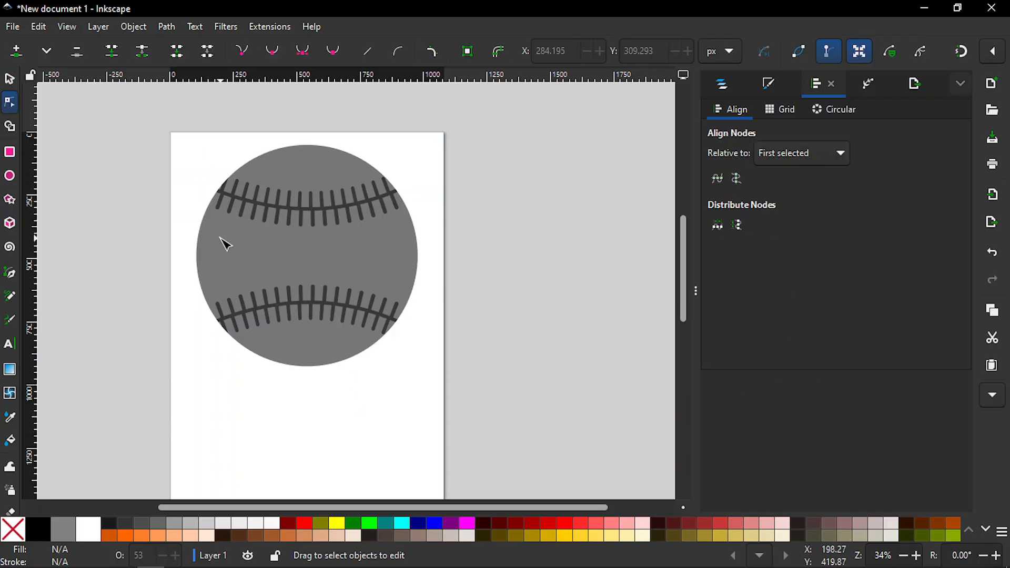
pyautogui.click(228, 260)
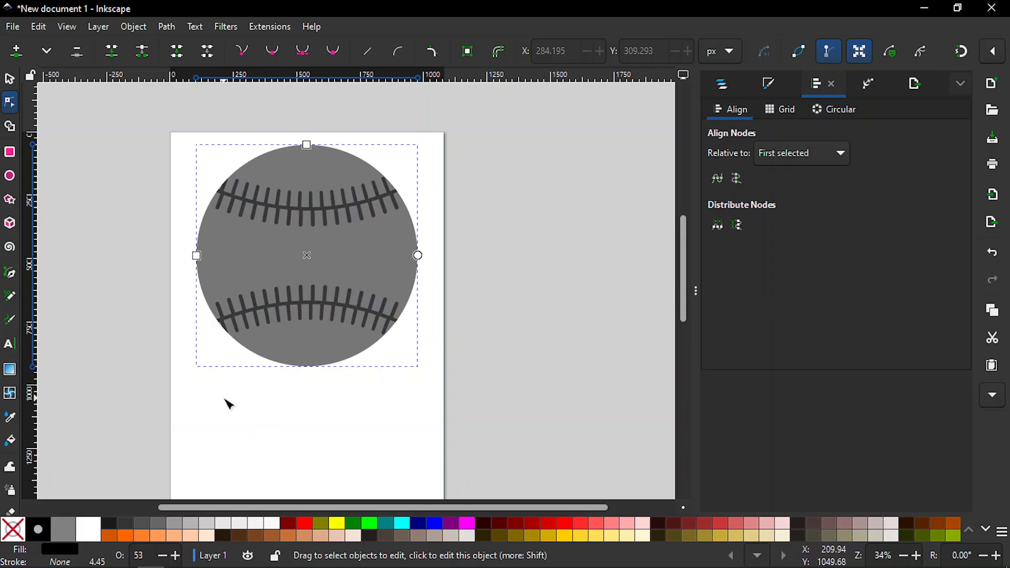
pyautogui.press('s')
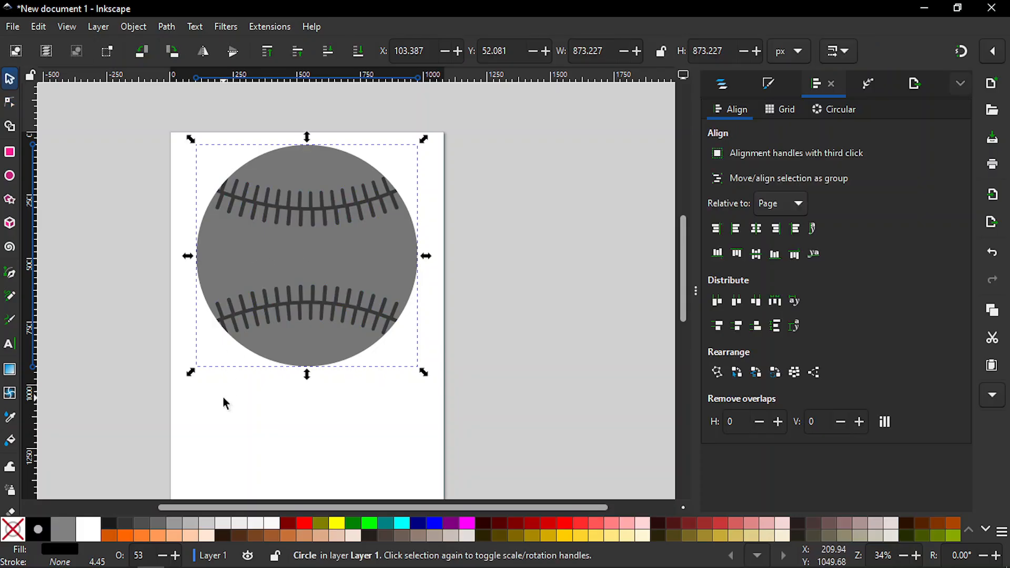
pyautogui.click(216, 433)
# - Set the opacity of both the circle and the stitch path to 100%
pyautogui.moveTo(179, 119); pyautogui.dragTo(434, 398)
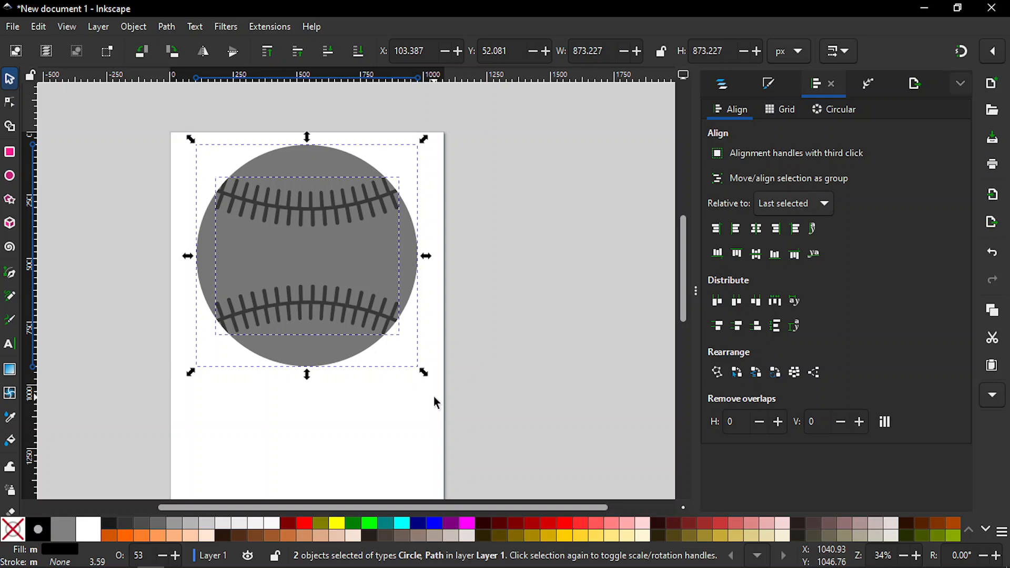
pyautogui.click(764, 88)
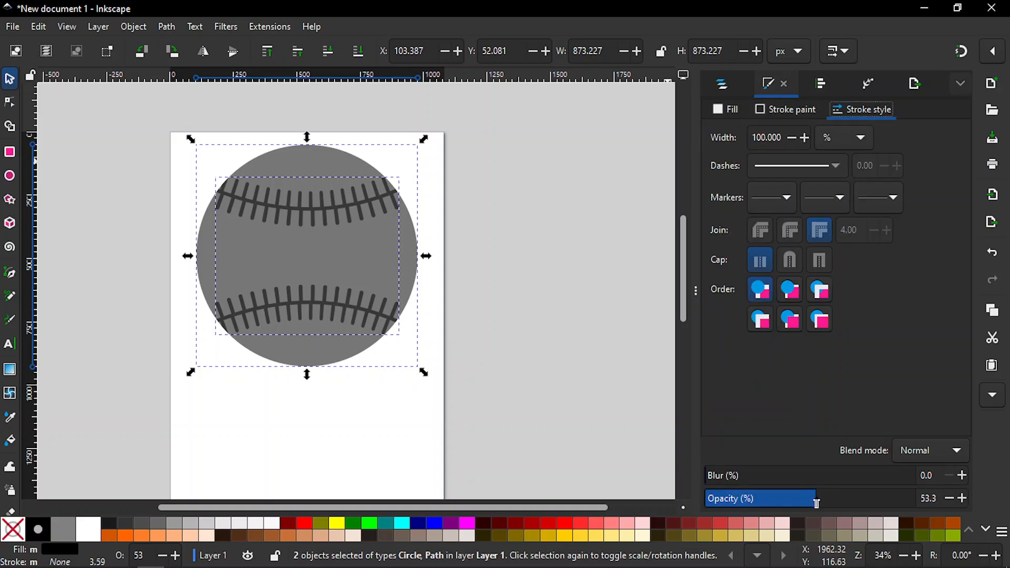
pyautogui.moveTo(816, 503); pyautogui.dragTo(986, 499)
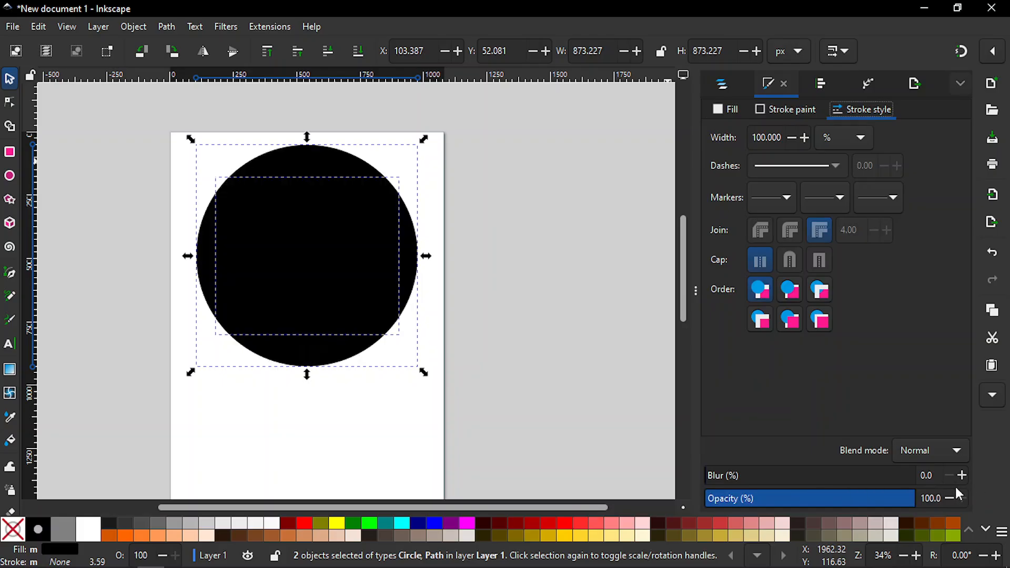
pyautogui.click(392, 447)
# - Fill the circle with 20% Gray and the stitch path with 80% Gray
pyautogui.click(316, 349)
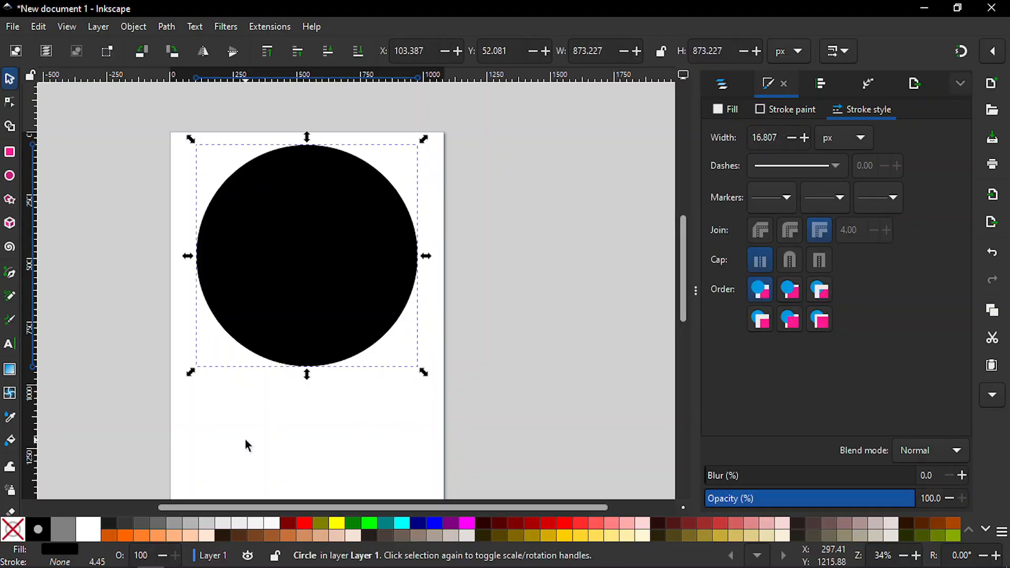
pyautogui.click(210, 524)
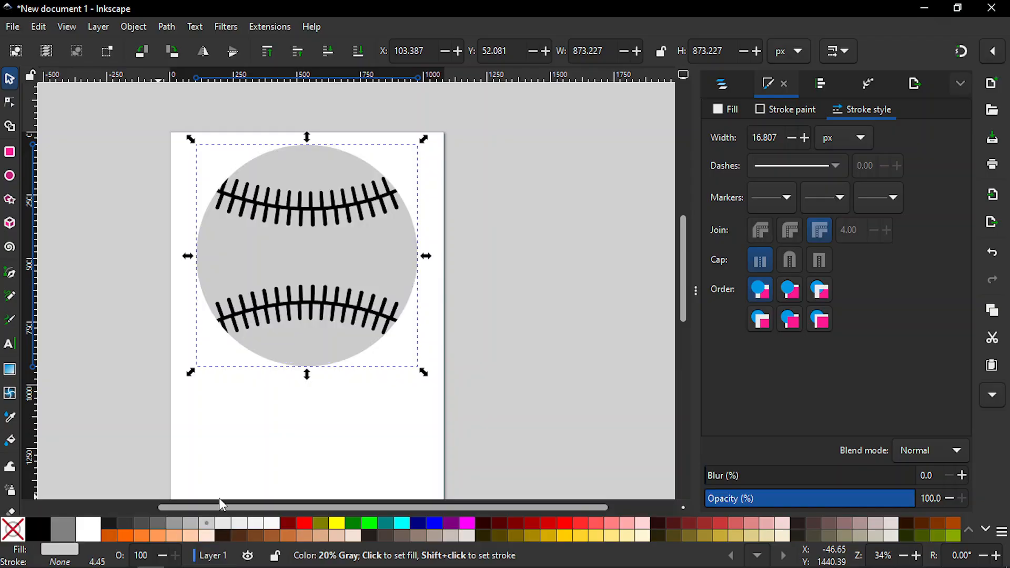
pyautogui.click(322, 309)
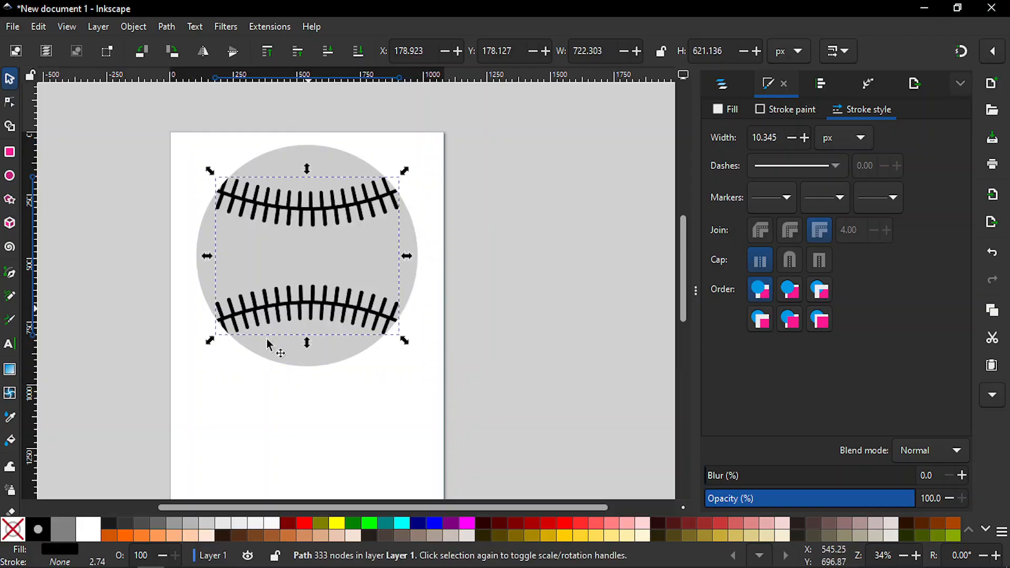
pyautogui.click(125, 522)
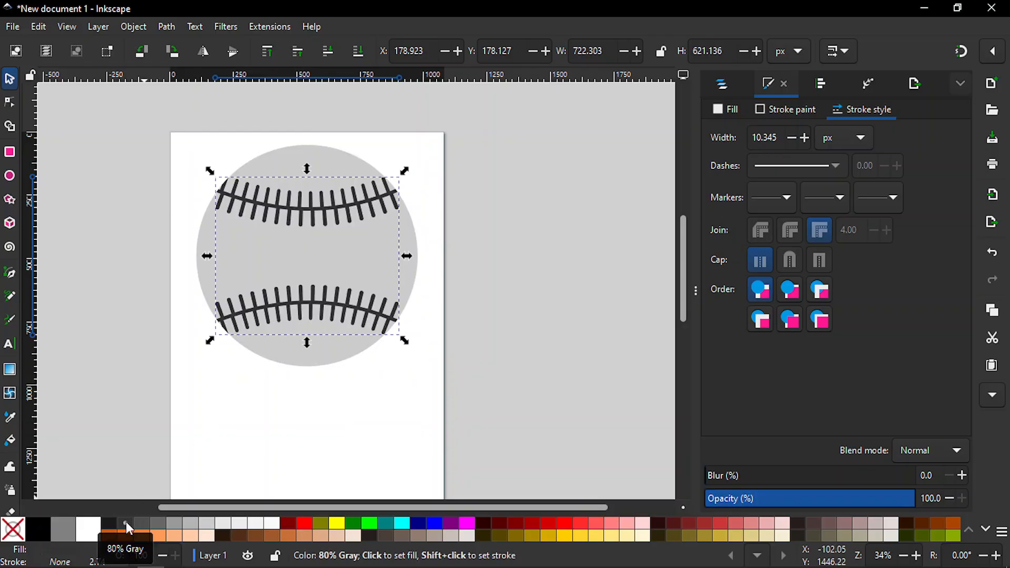
pyautogui.click(280, 424)
# - Group the circle with the stitches, rotate the group about 15° clockwise around its center, and deselect it
pyautogui.moveTo(185, 116); pyautogui.dragTo(443, 409)
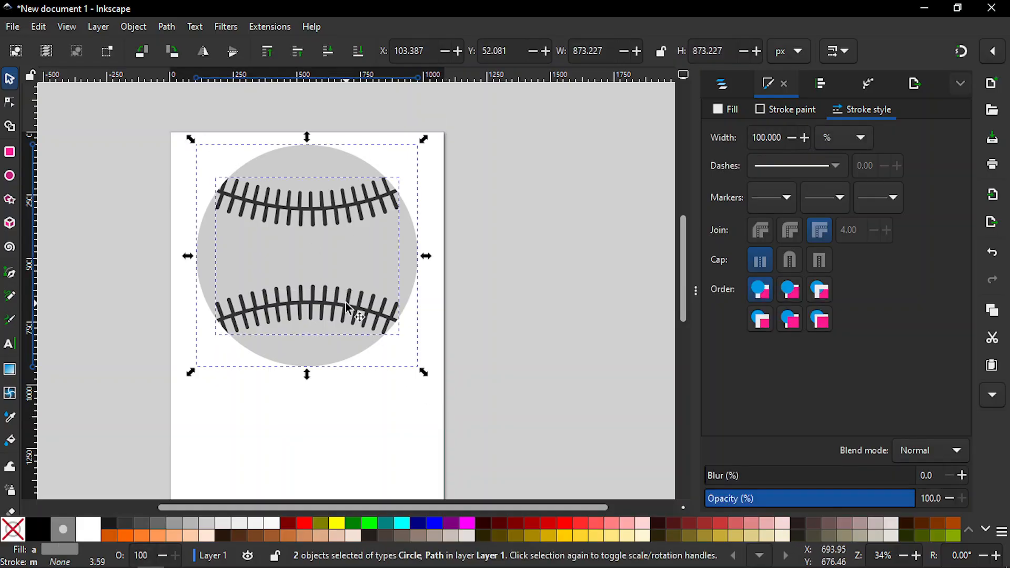
pyautogui.hotkey('ctrl', 'g')
pyautogui.click(315, 216)
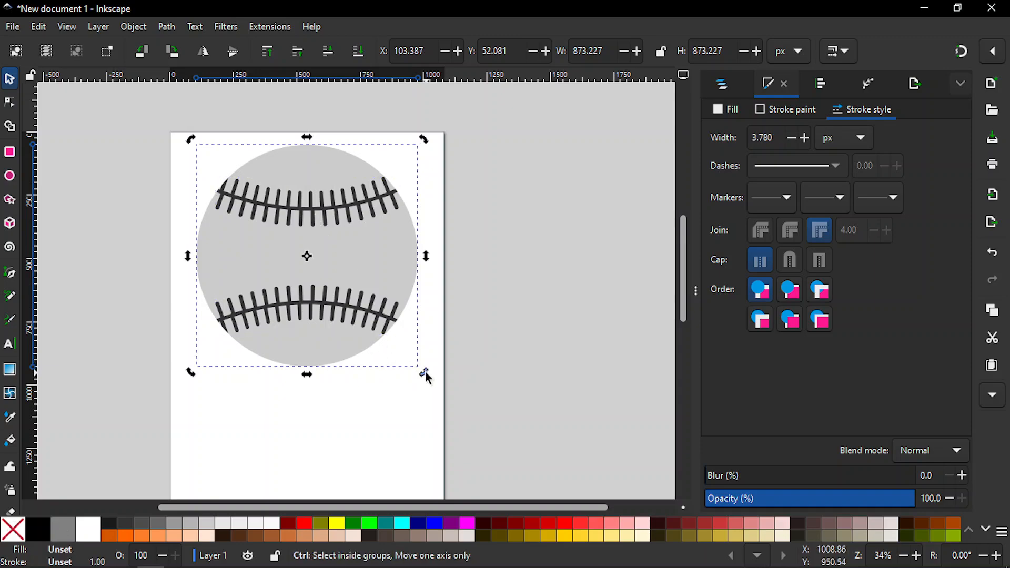
pyautogui.moveTo(426, 375); pyautogui.dragTo(409, 397)
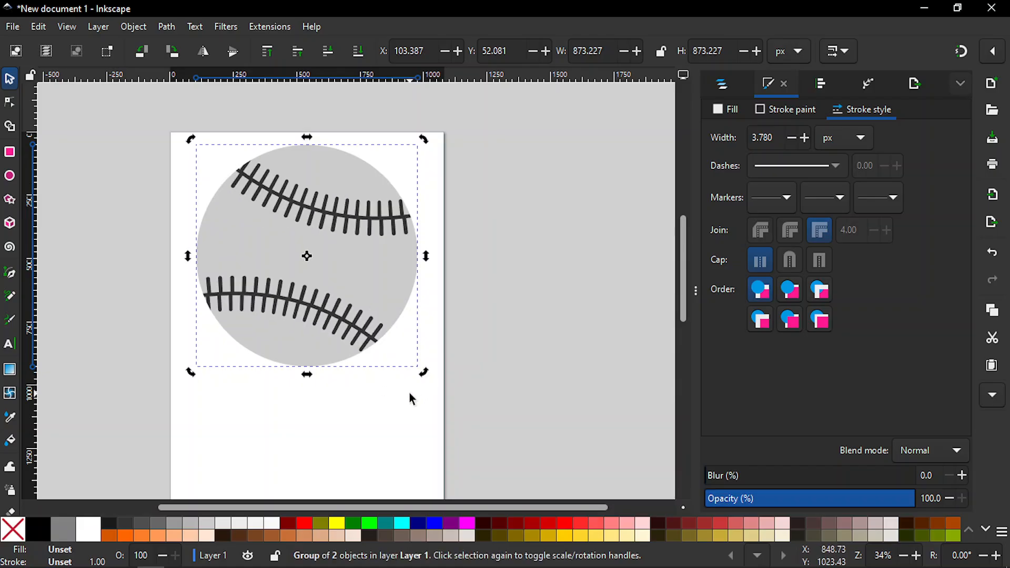
pyautogui.click(349, 437)
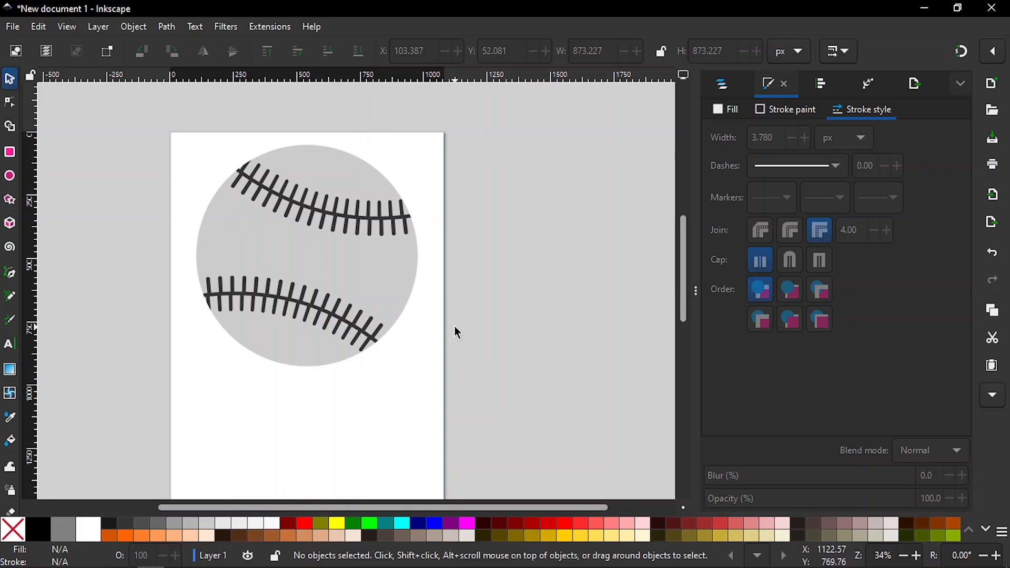
pyautogui.press('alt')
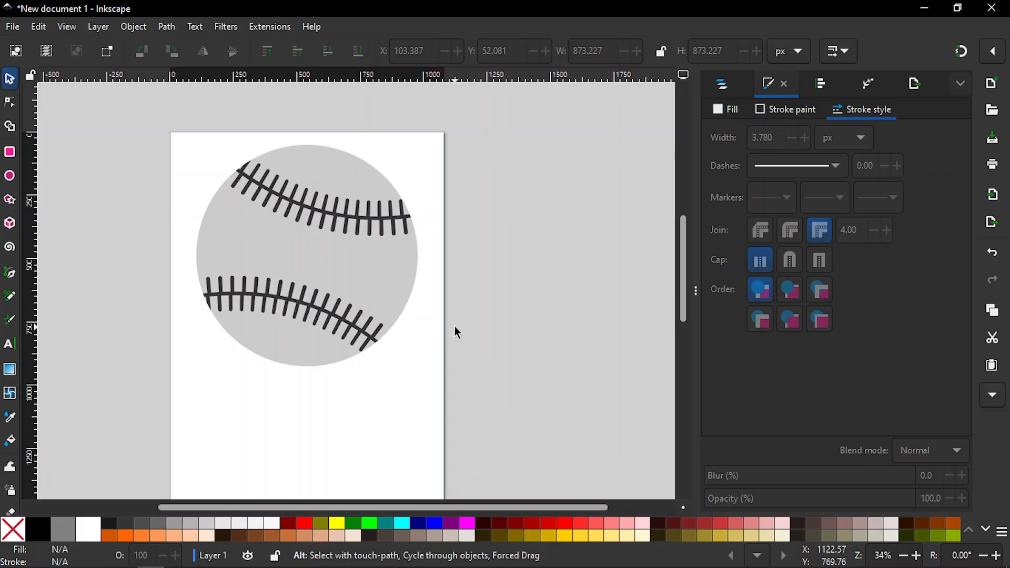